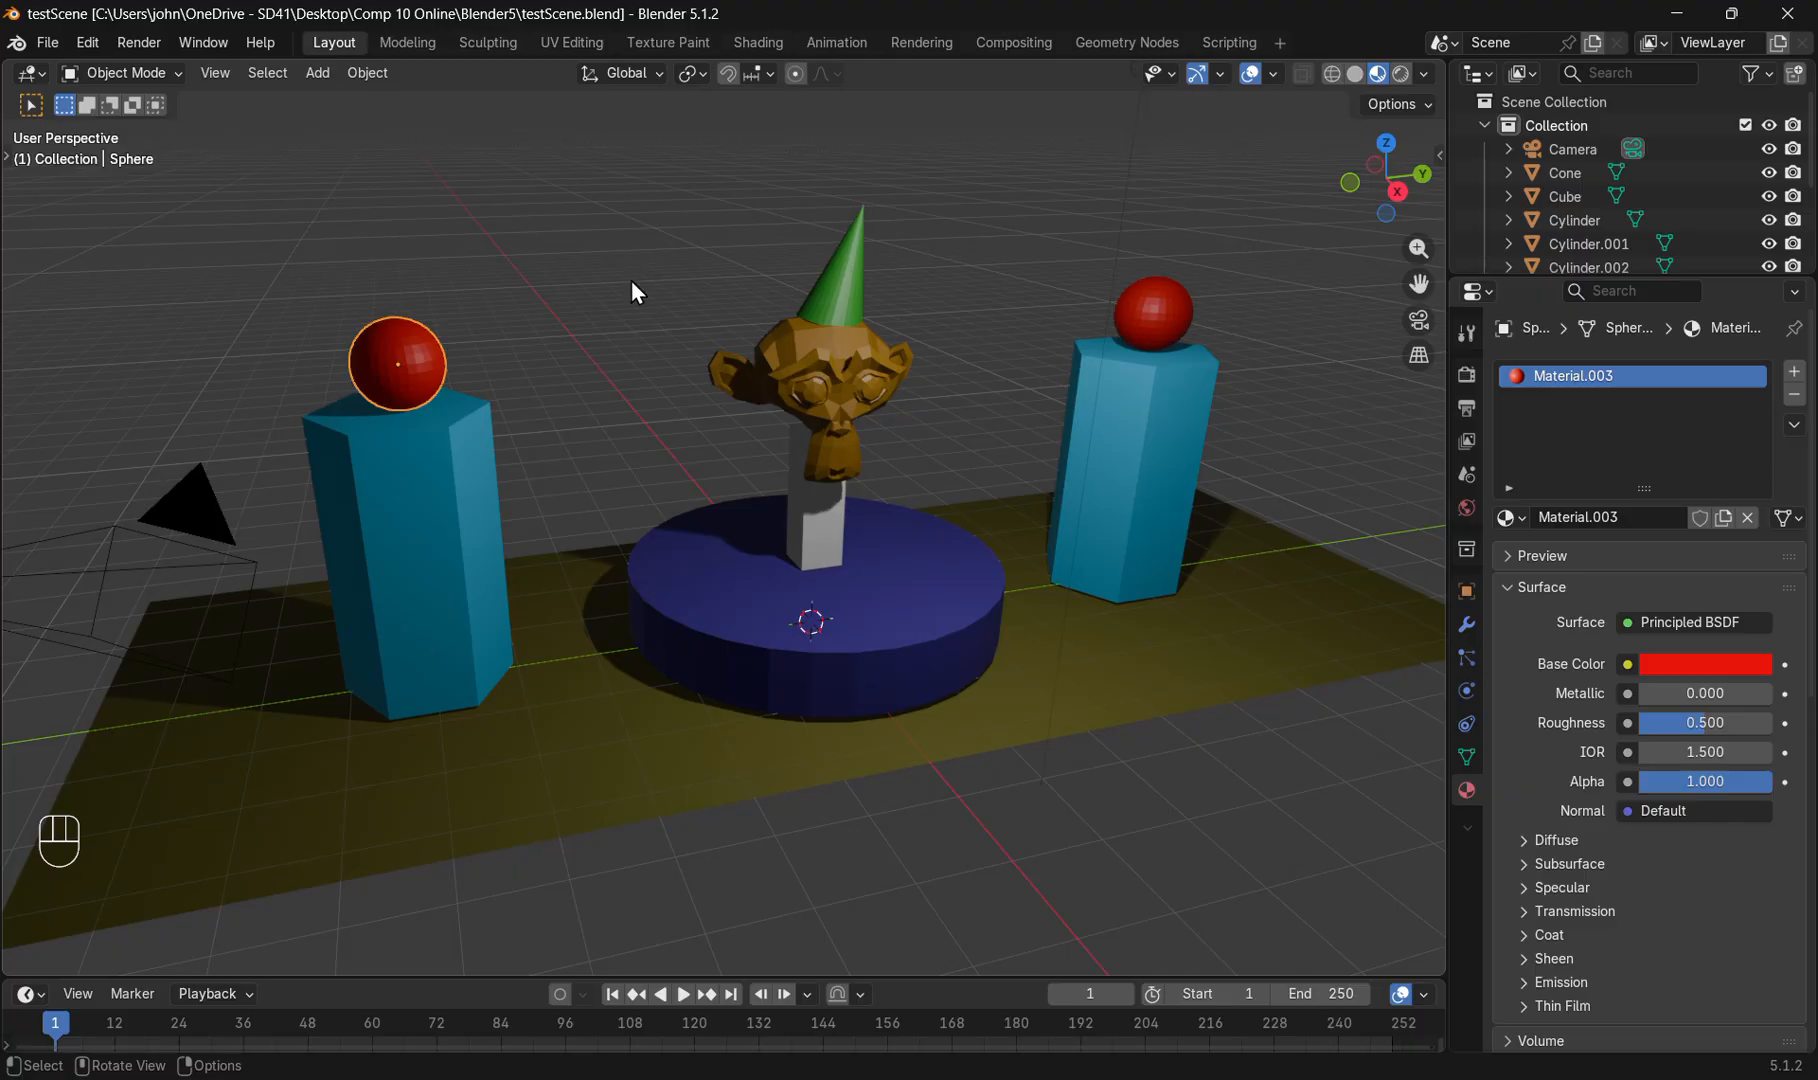
Move the camera by about -0.62 m in X, -0.15 m in Y and 1.35 m in Z.
{"action": "middle_click_drag", "start_coordinate": [631, 280], "coordinate": [643, 275]}
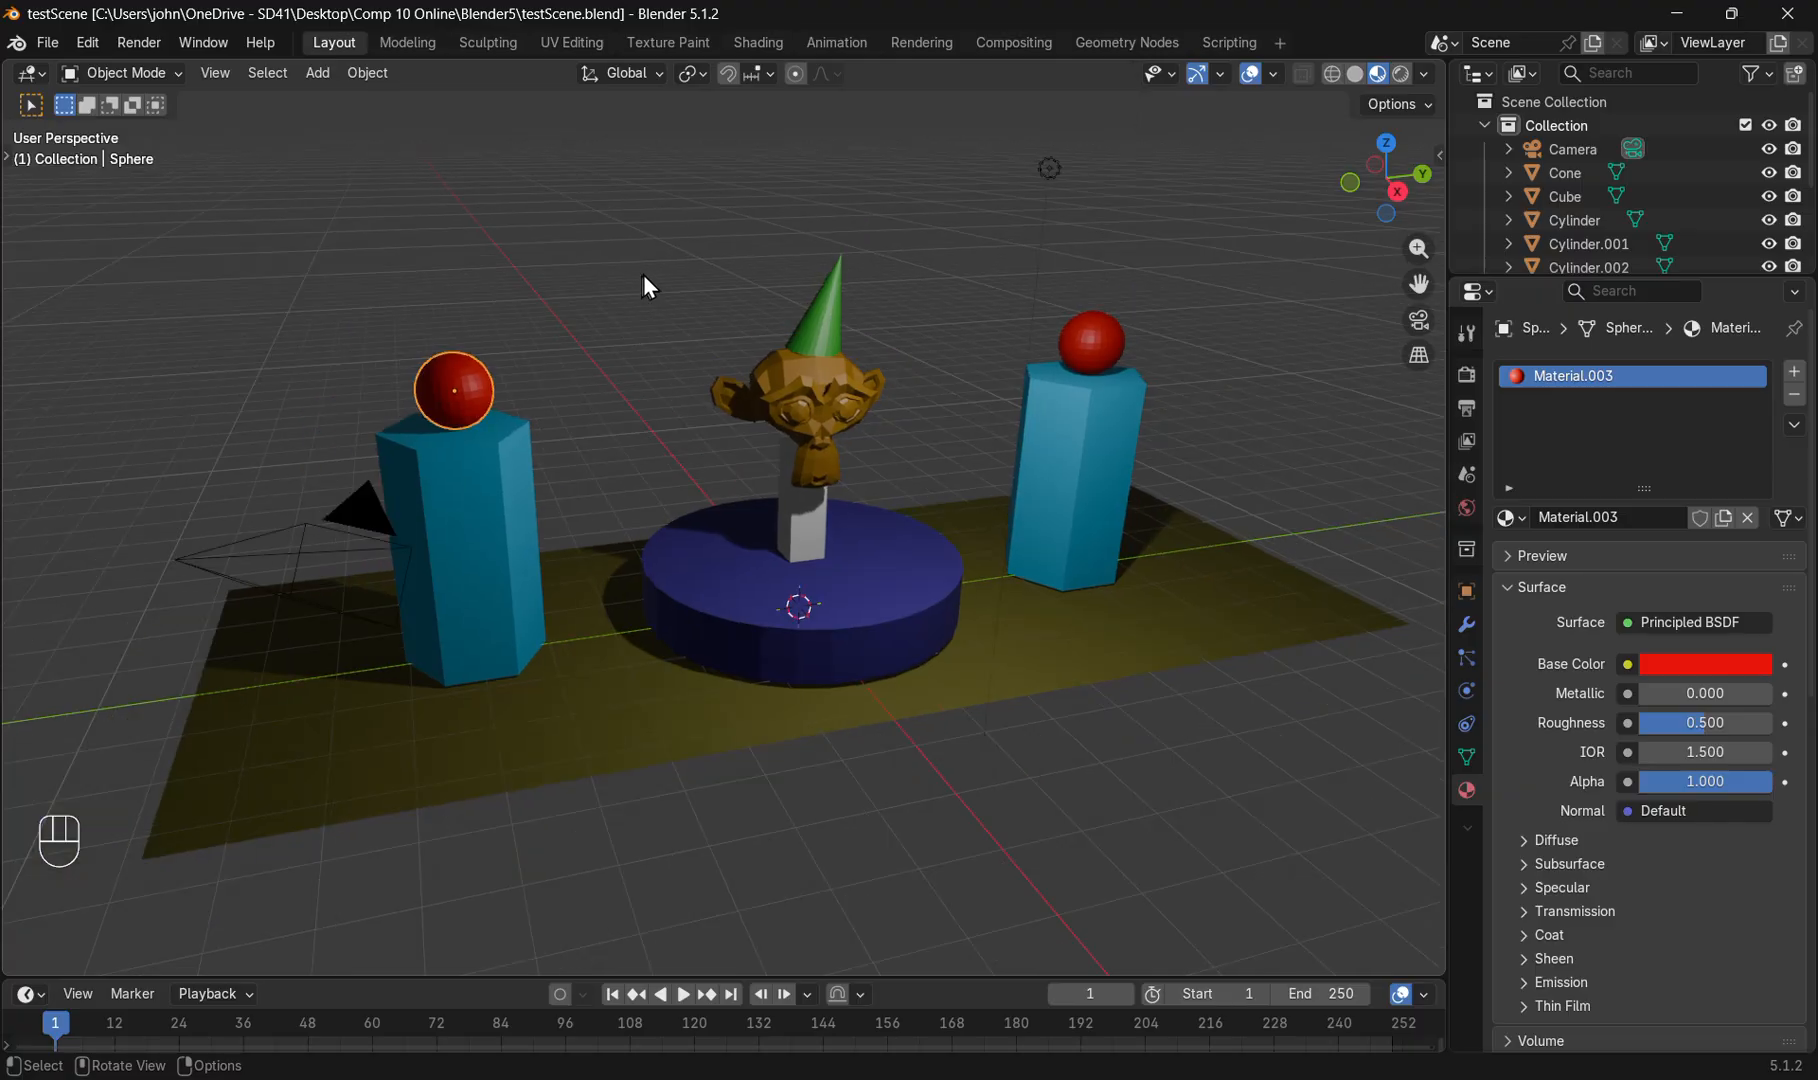
{"action": "left_click", "coordinate": [268, 553]}
{"action": "key", "text": "g"}
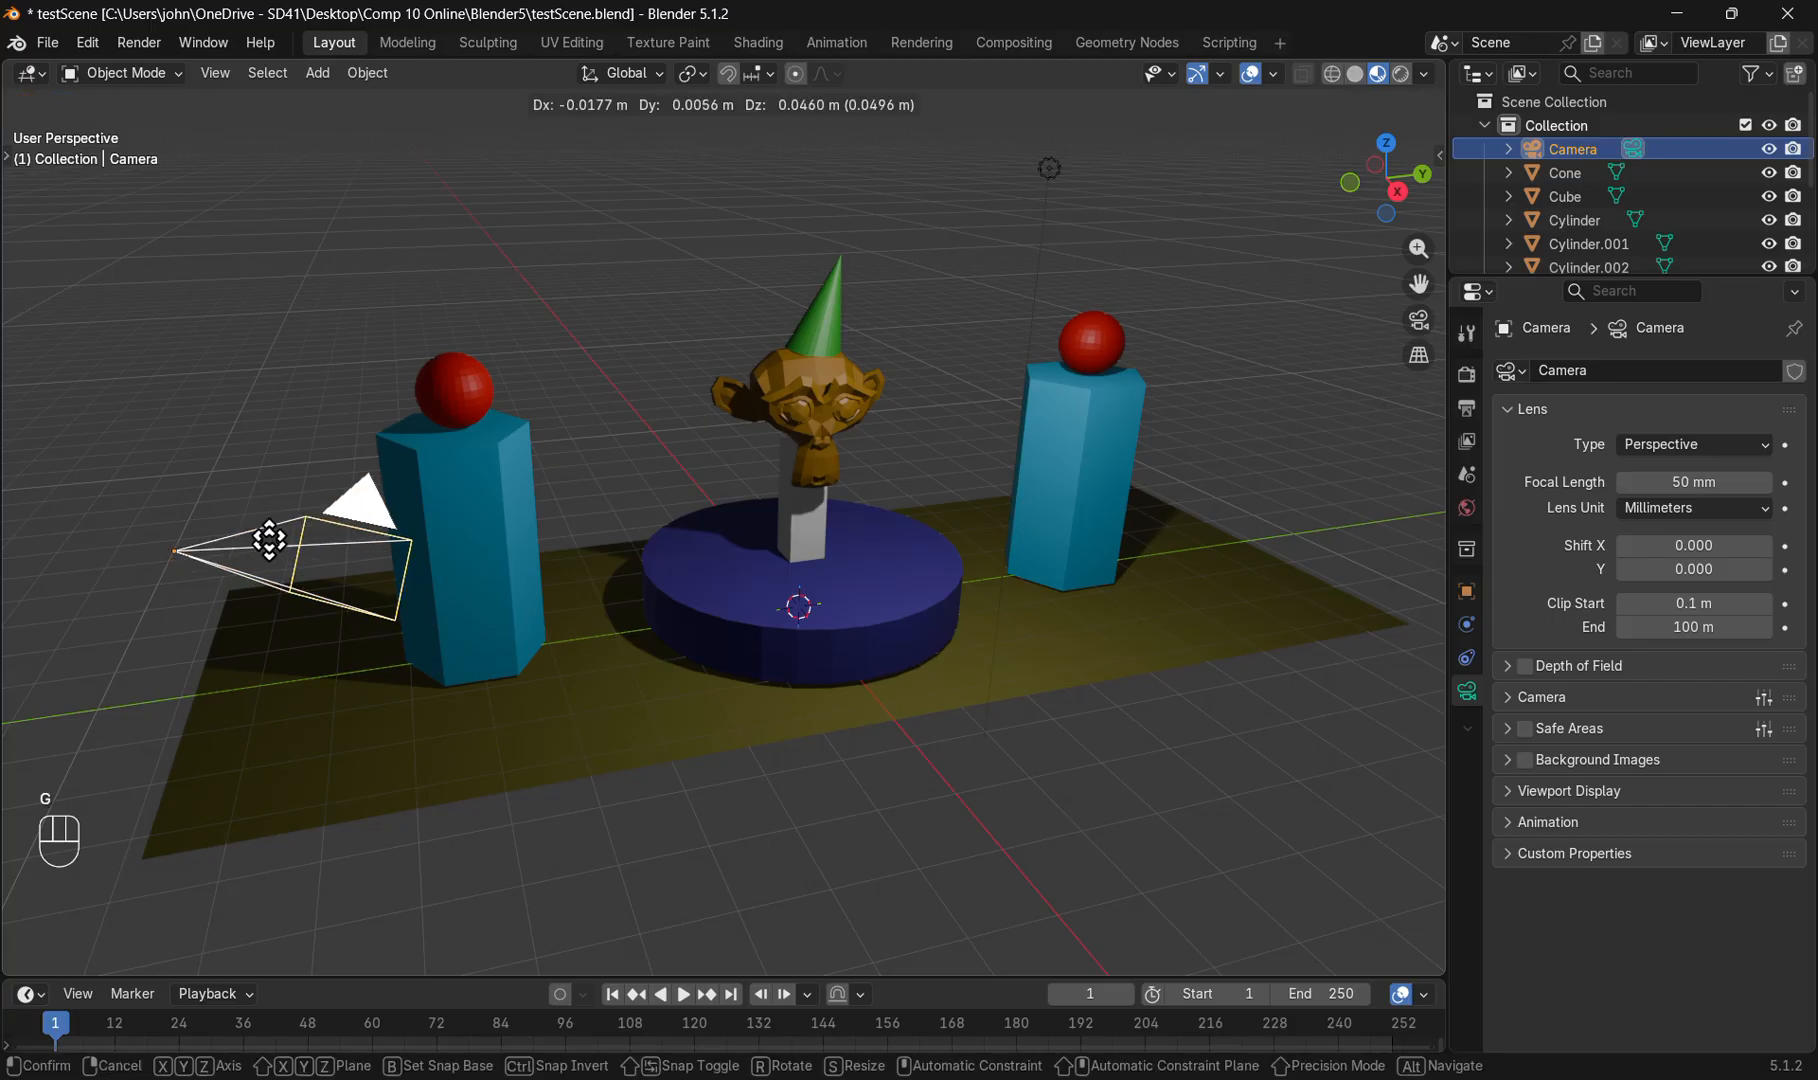
{"action": "left_click", "coordinate": [426, 308]}
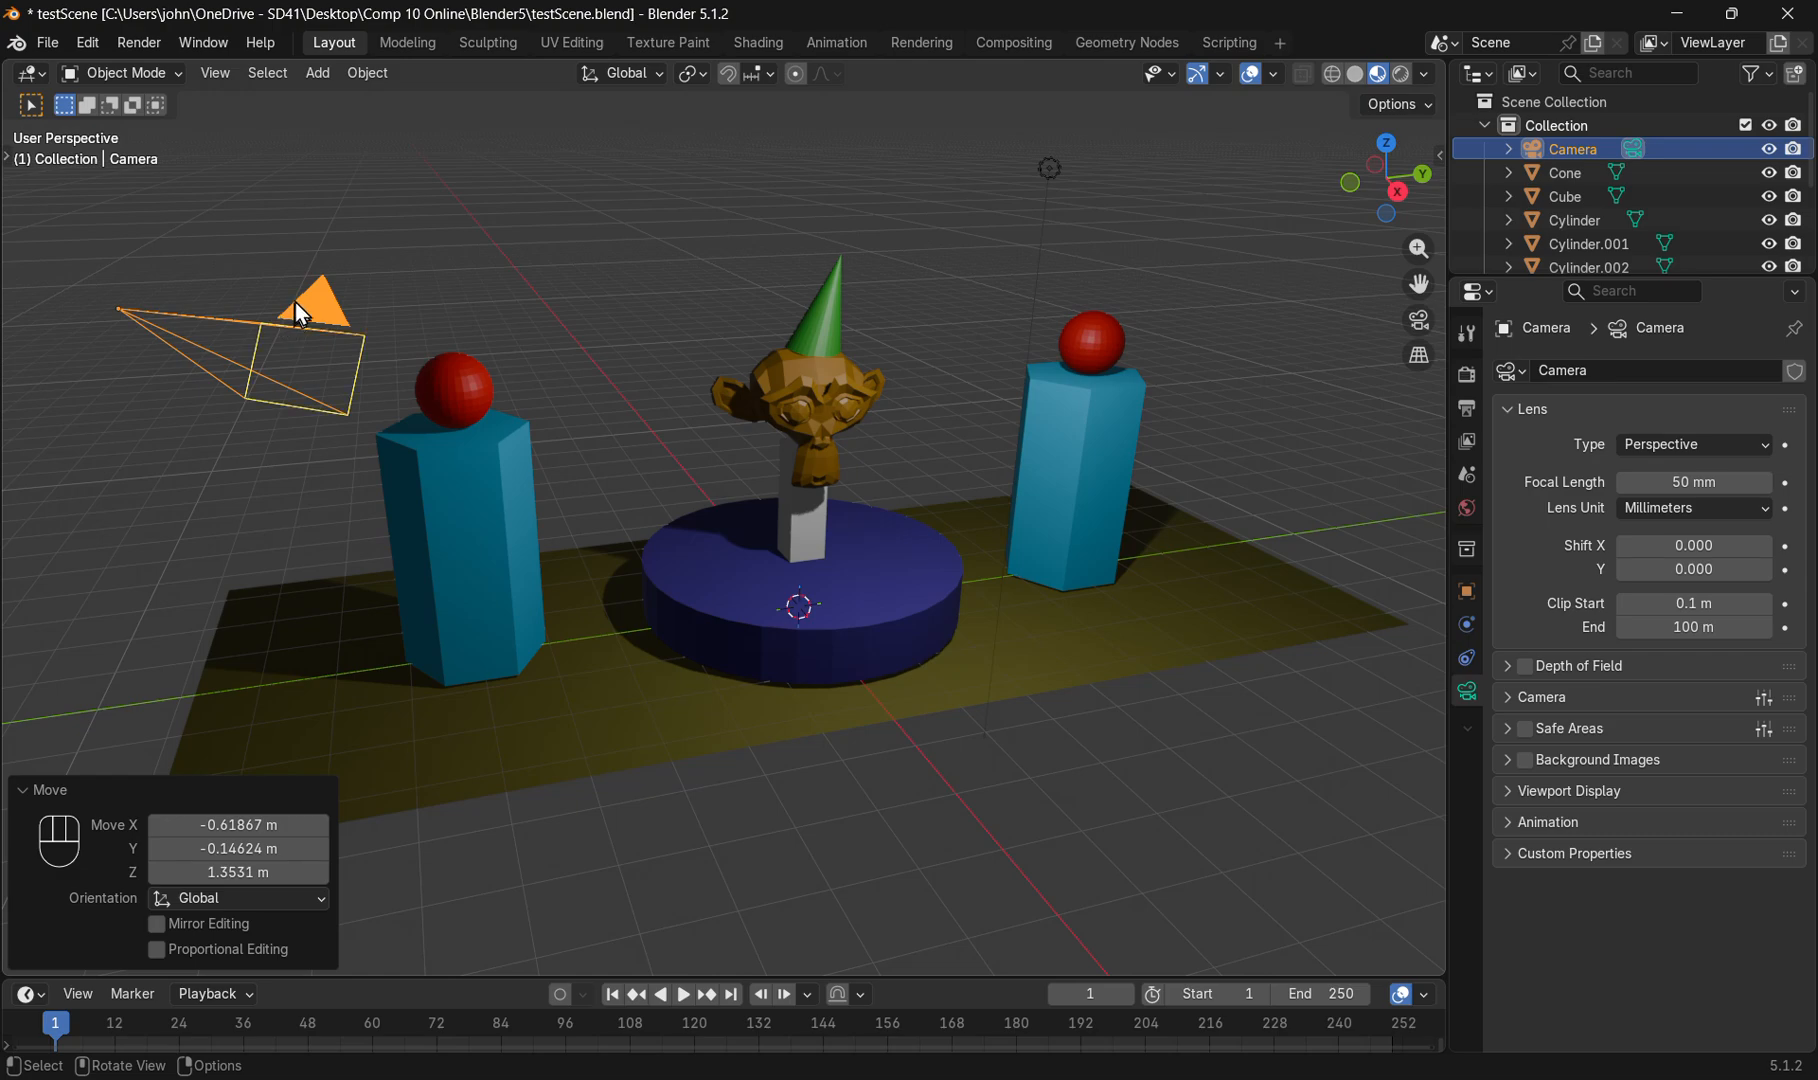
Examine the scene from behind the camera and compare the user perspective with the view through the camera.
{"action": "middle_click_drag", "start_coordinate": [212, 405], "coordinate": [386, 450]}
{"action": "scroll", "coordinate": [386, 452], "scroll_direction": "up", "scroll_amount": 2}
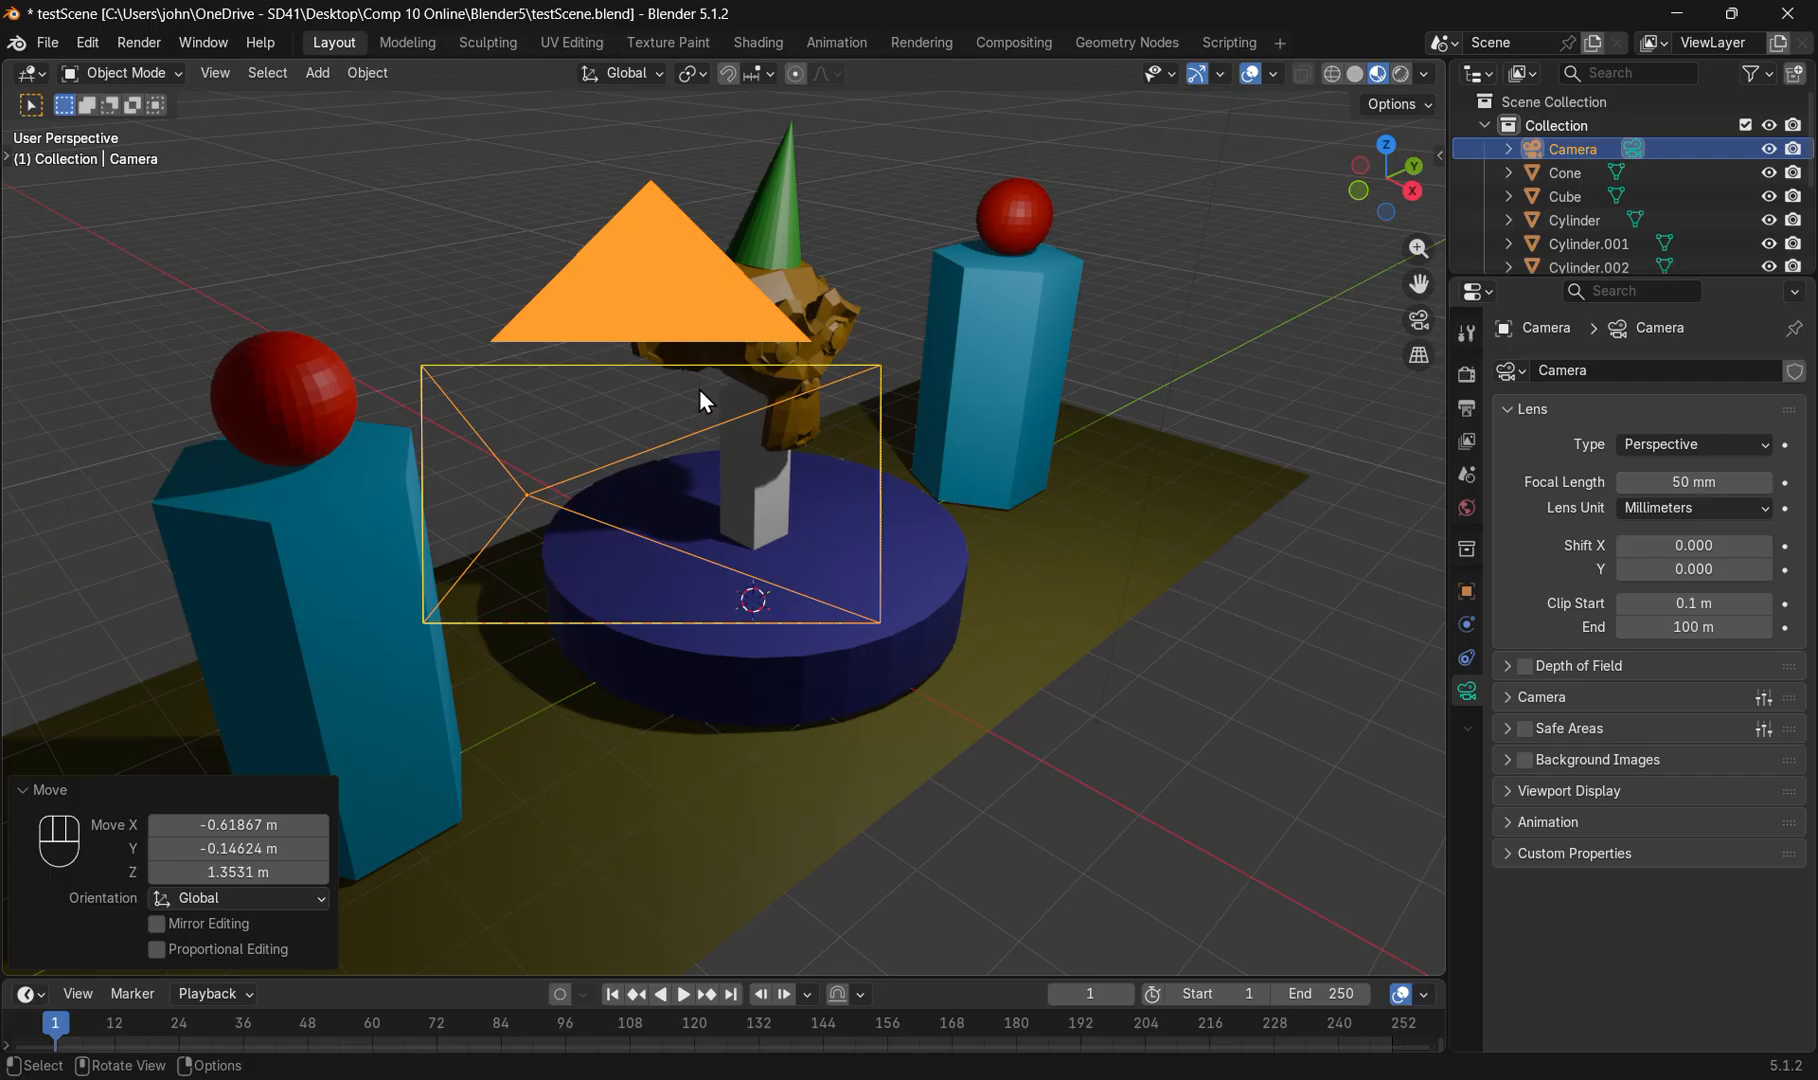
{"action": "scroll", "coordinate": [708, 452], "scroll_direction": "down", "scroll_amount": 4}
{"action": "middle_click_drag", "start_coordinate": [1060, 610], "coordinate": [960, 585]}
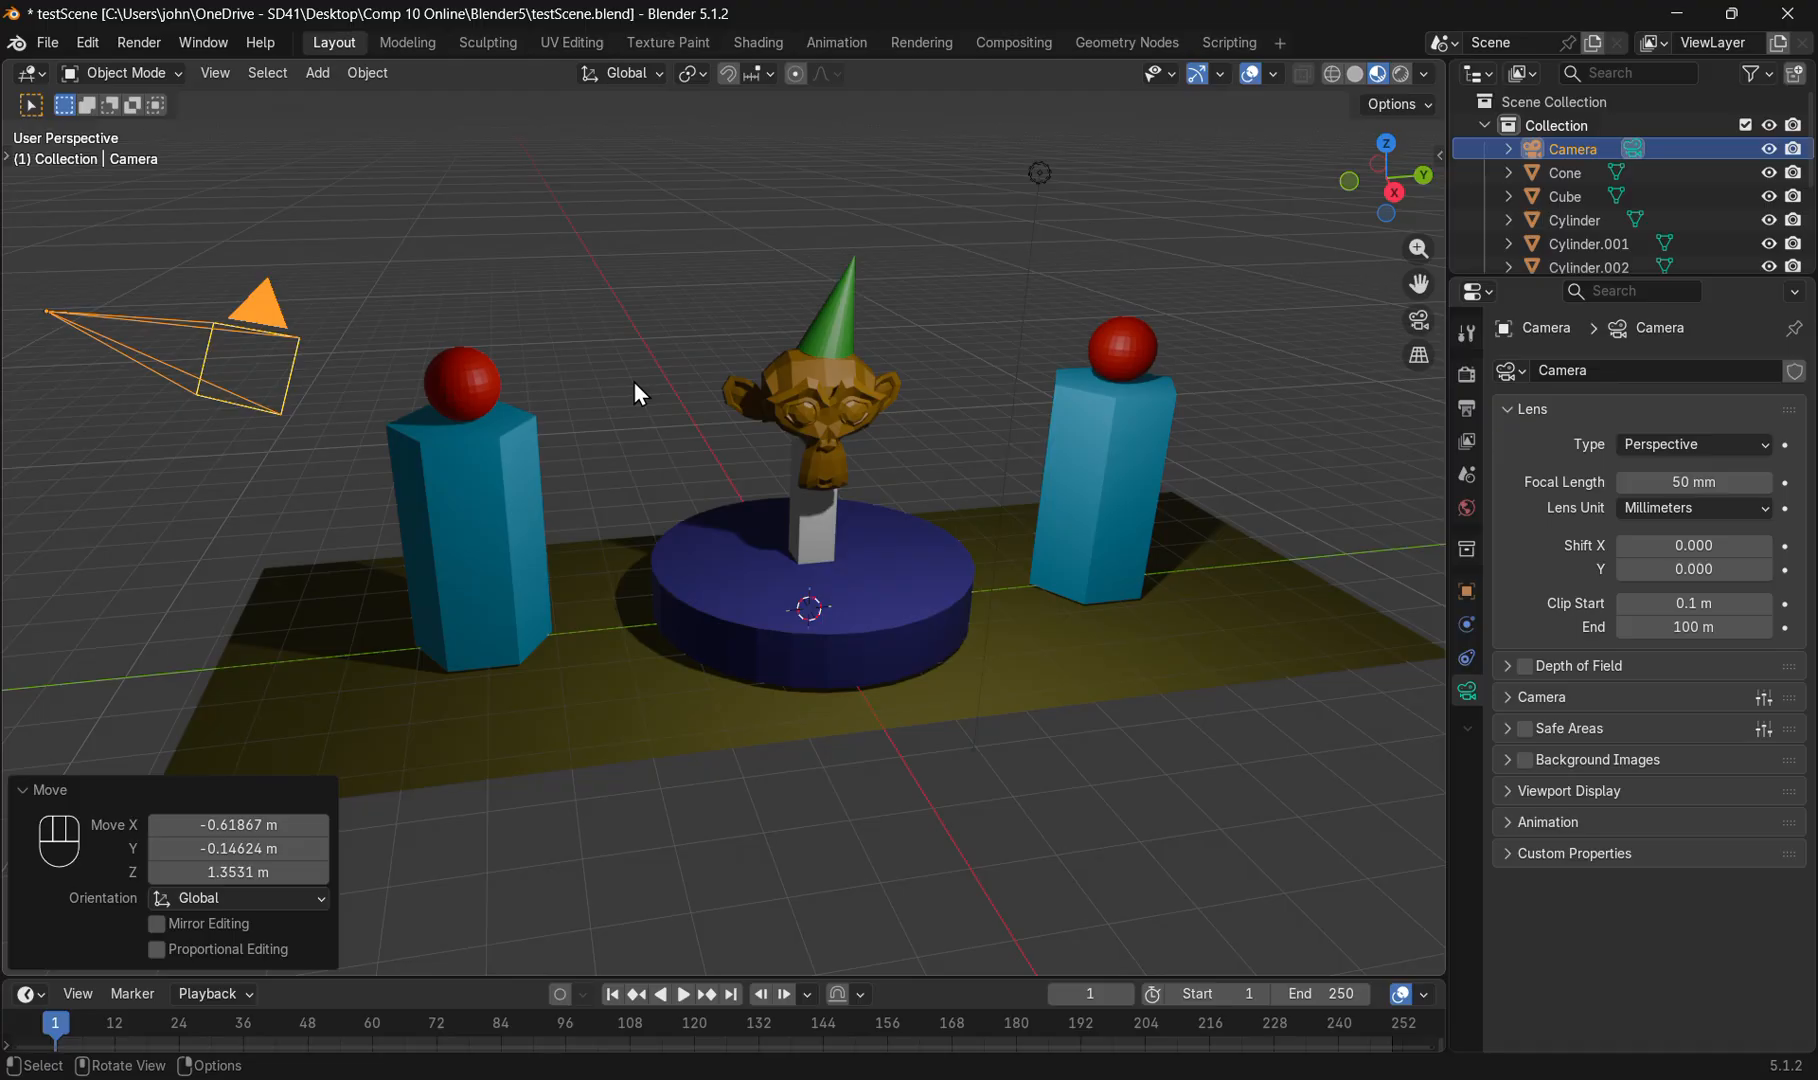
{"action": "key", "text": "KP_0"}
{"action": "key", "text": "KP_0"}
{"action": "key", "text": "KP_0"}
{"action": "key", "text": "KP_0"}
{"action": "key", "text": "KP_0"}
{"action": "key", "text": "KP_0"}
{"action": "key", "text": "KP_0"}
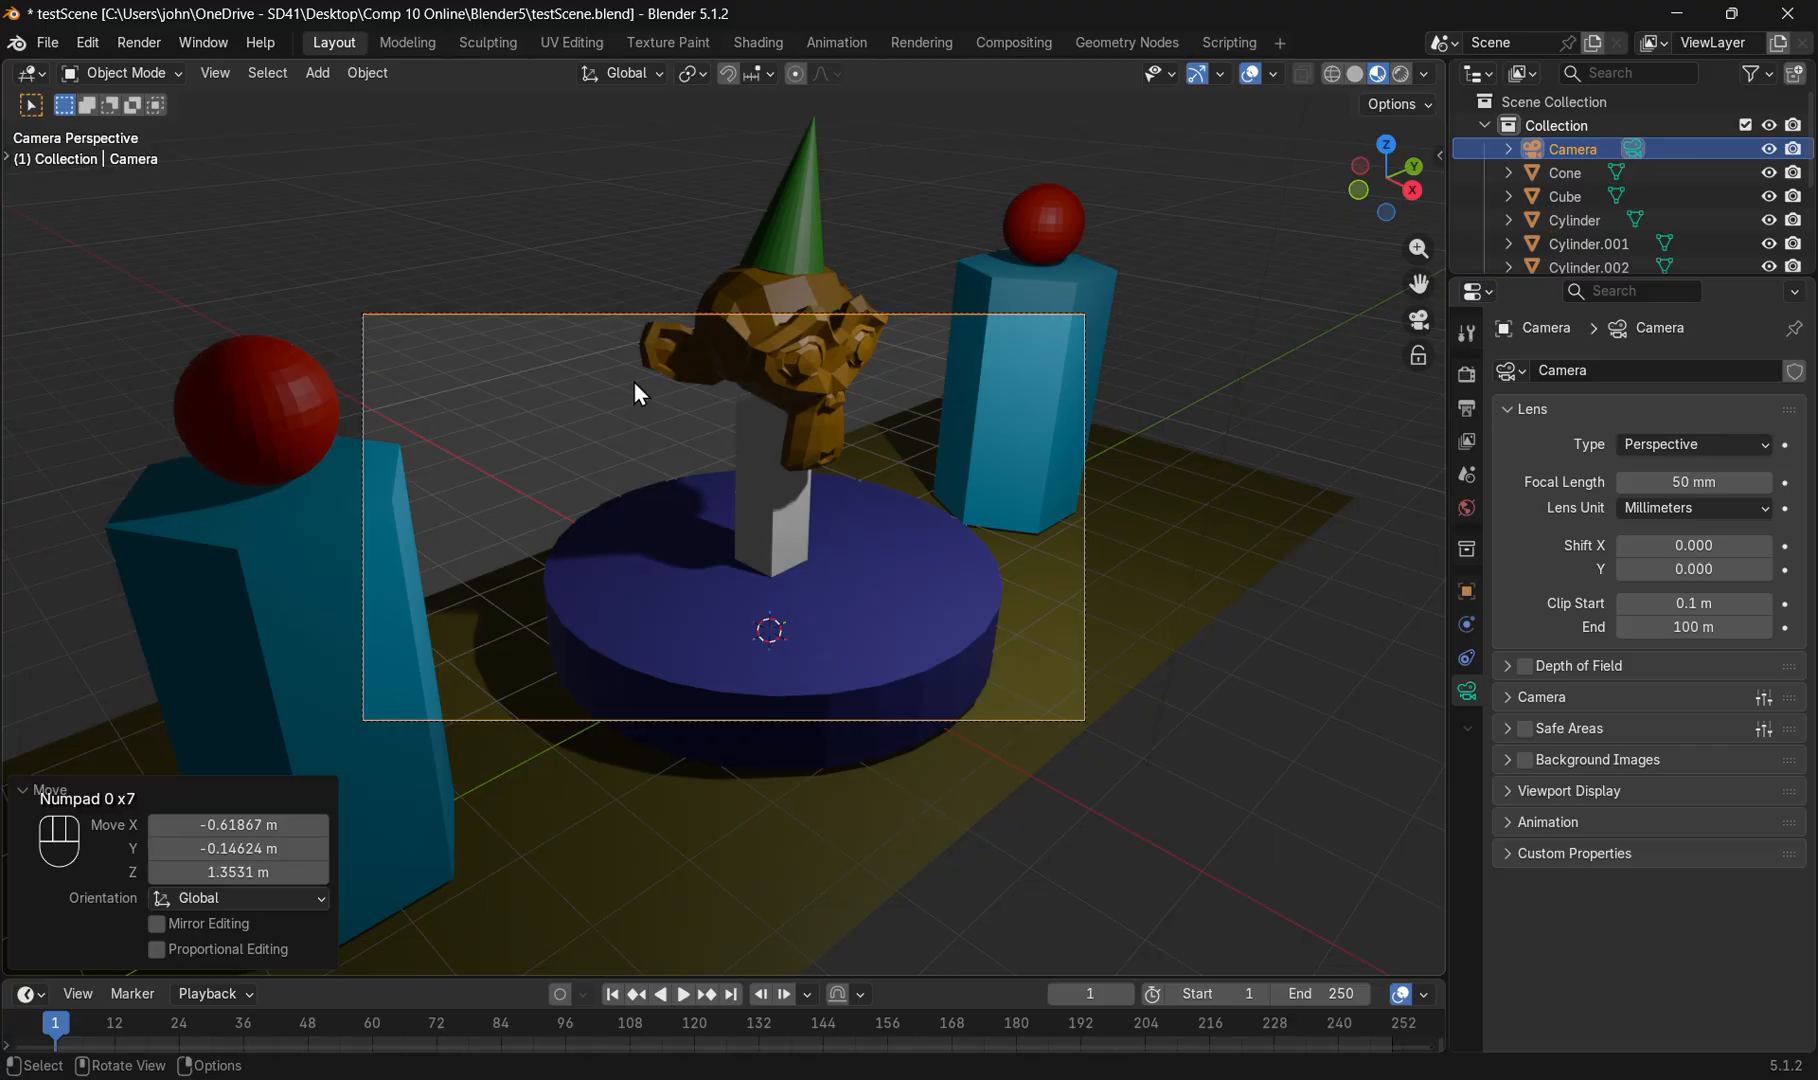
{"action": "key", "text": "KP_0"}
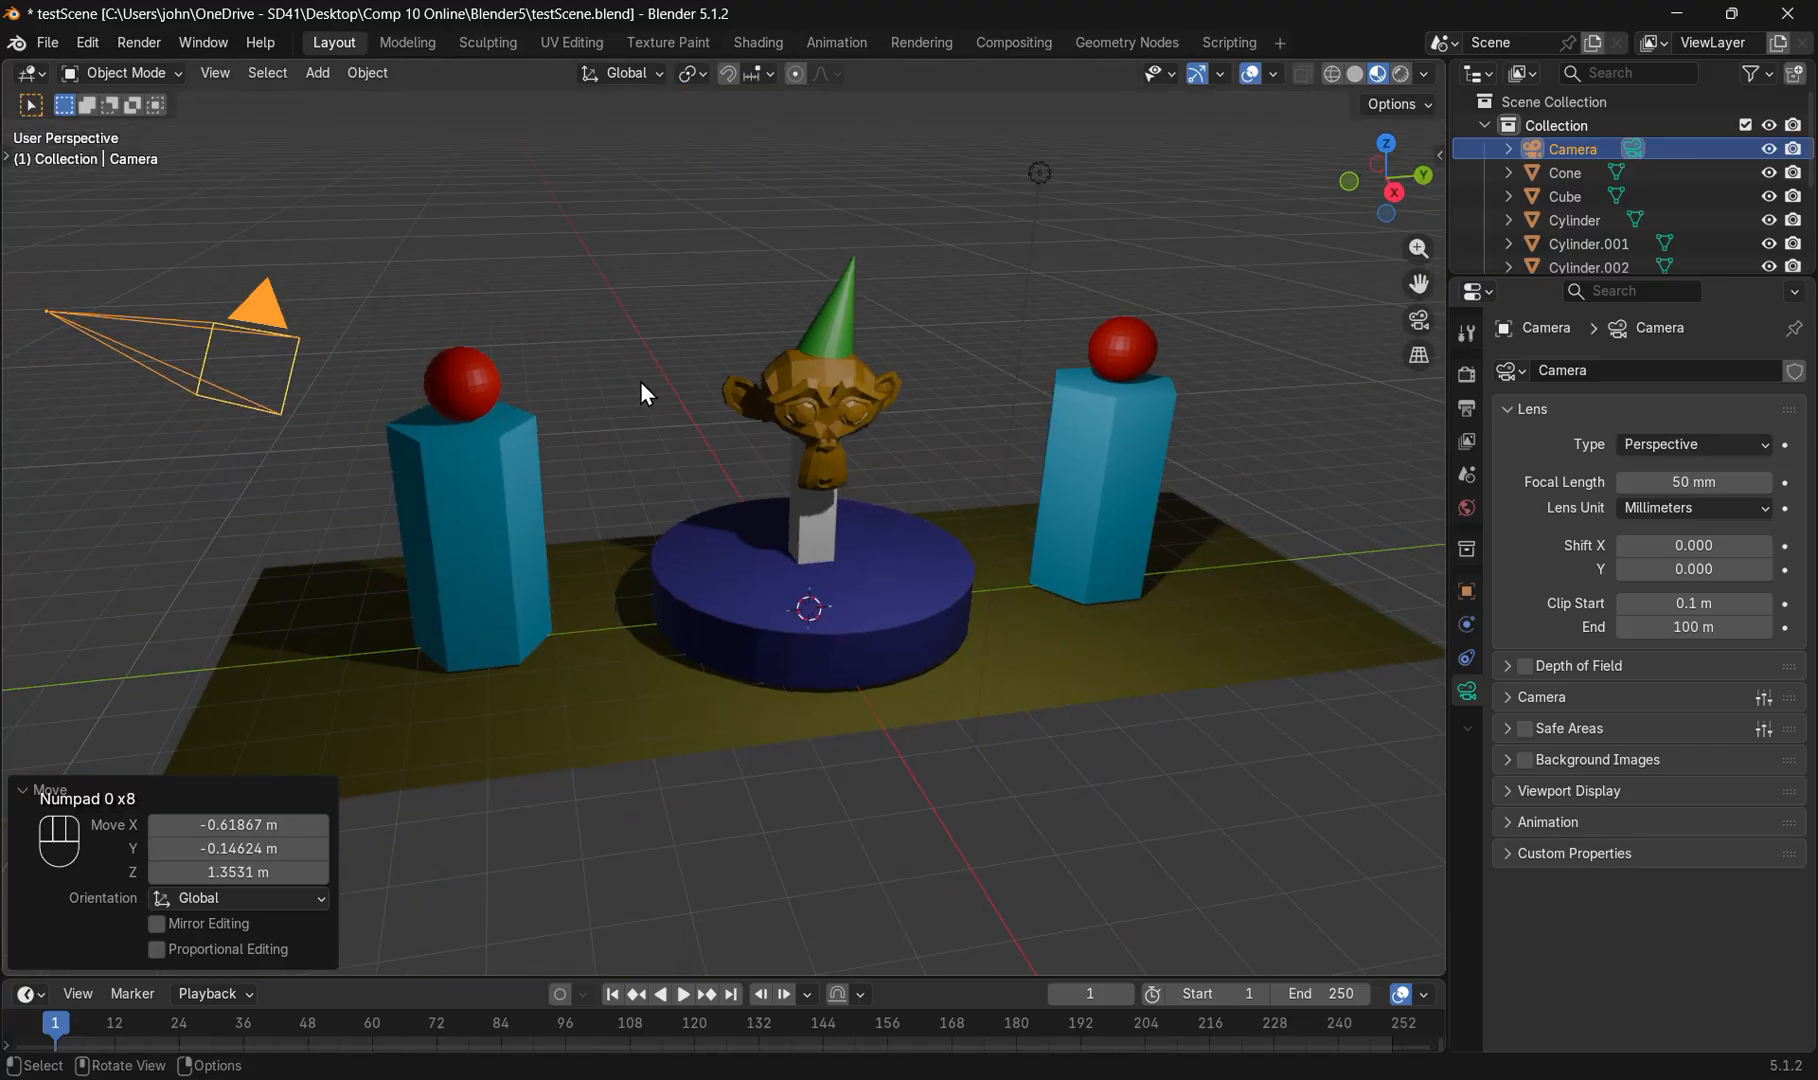
{"action": "scroll", "coordinate": [645, 392], "scroll_direction": "down", "scroll_amount": 2}
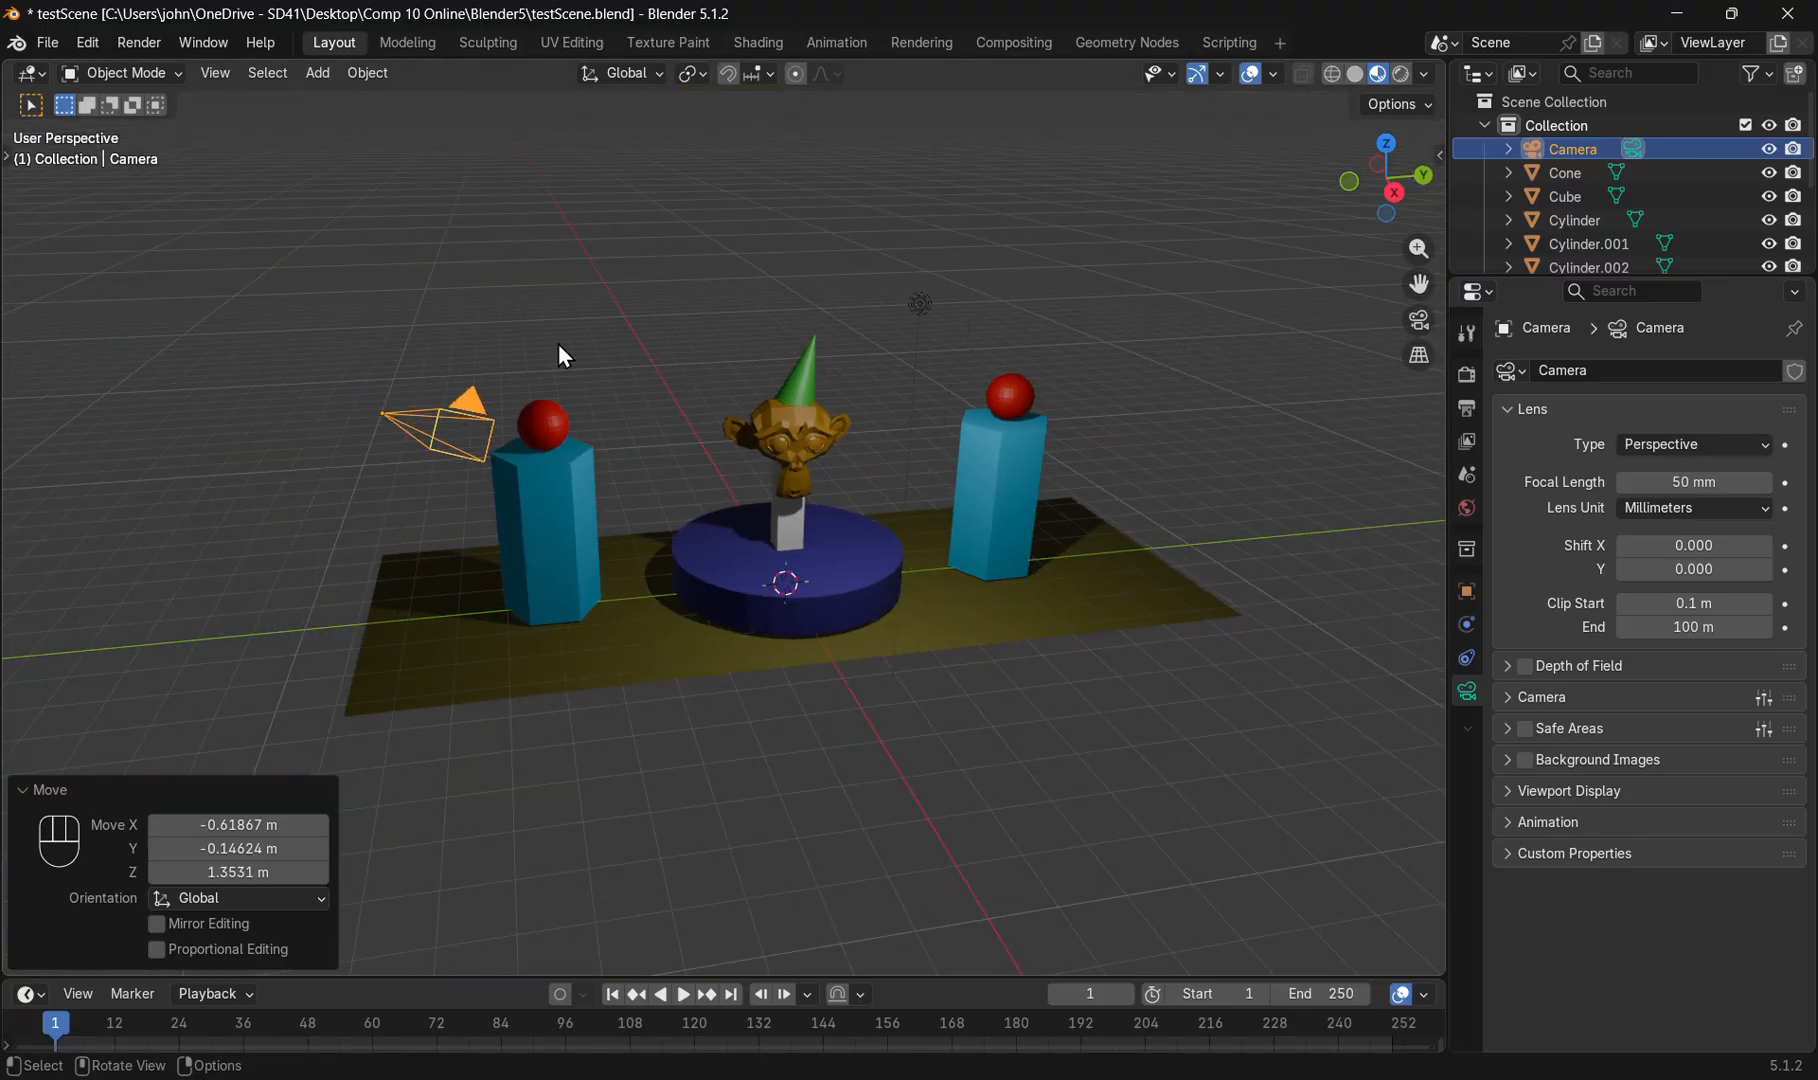
Switch the viewport to the Camera viewpoint and return to the user perspective.
{"action": "left_click", "coordinate": [216, 75]}
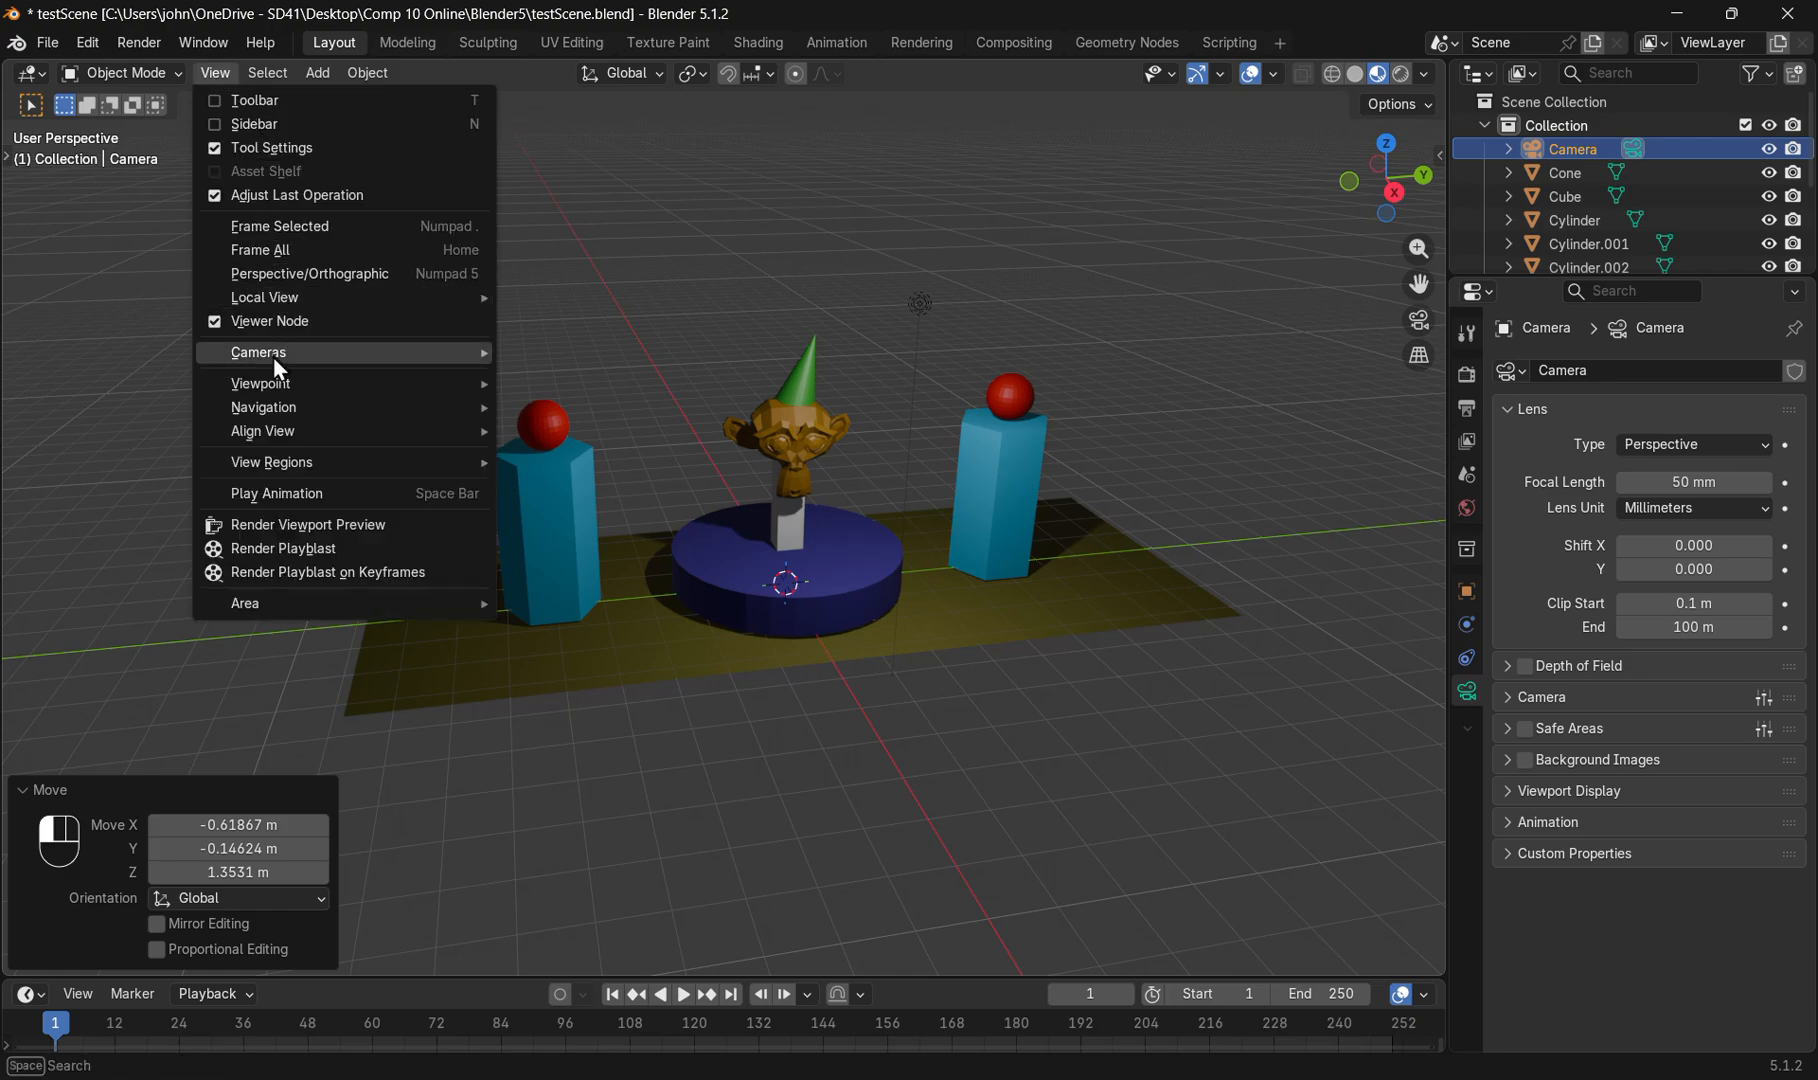
{"action": "mouse_move", "coordinate": [276, 385]}
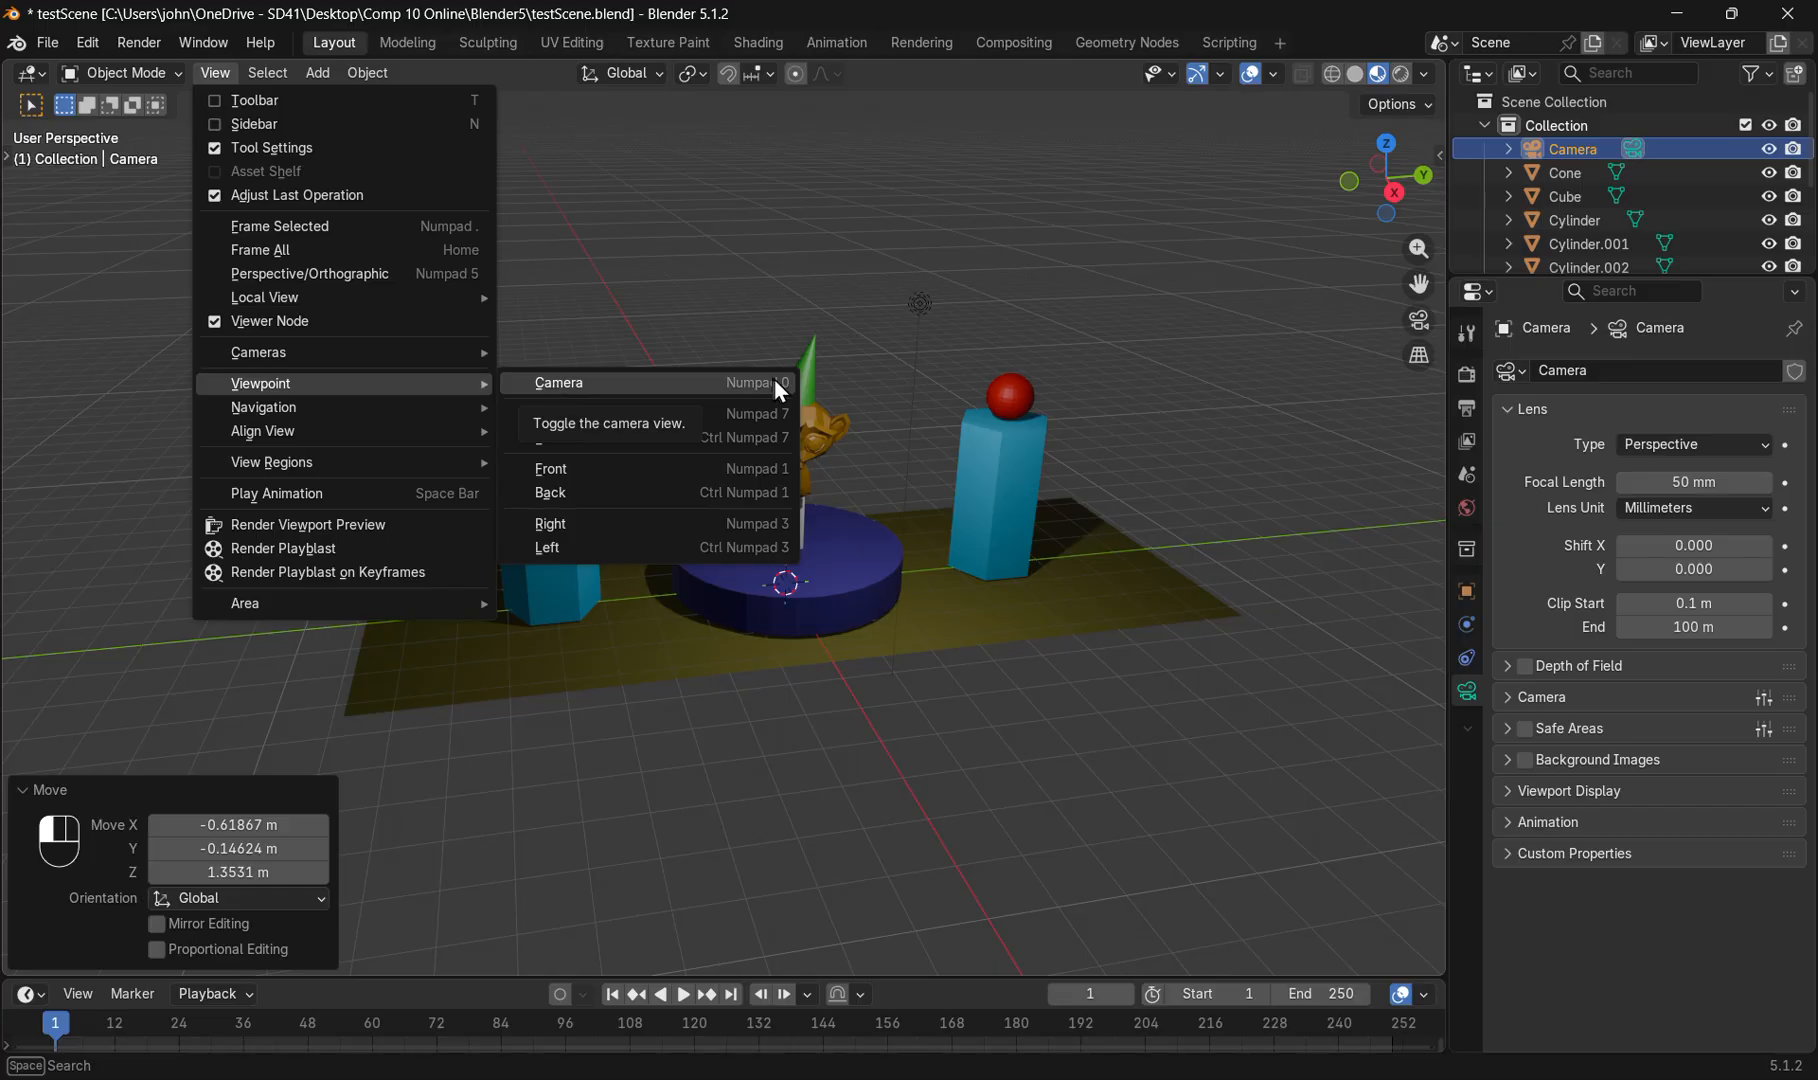
{"action": "left_click", "coordinate": [716, 382]}
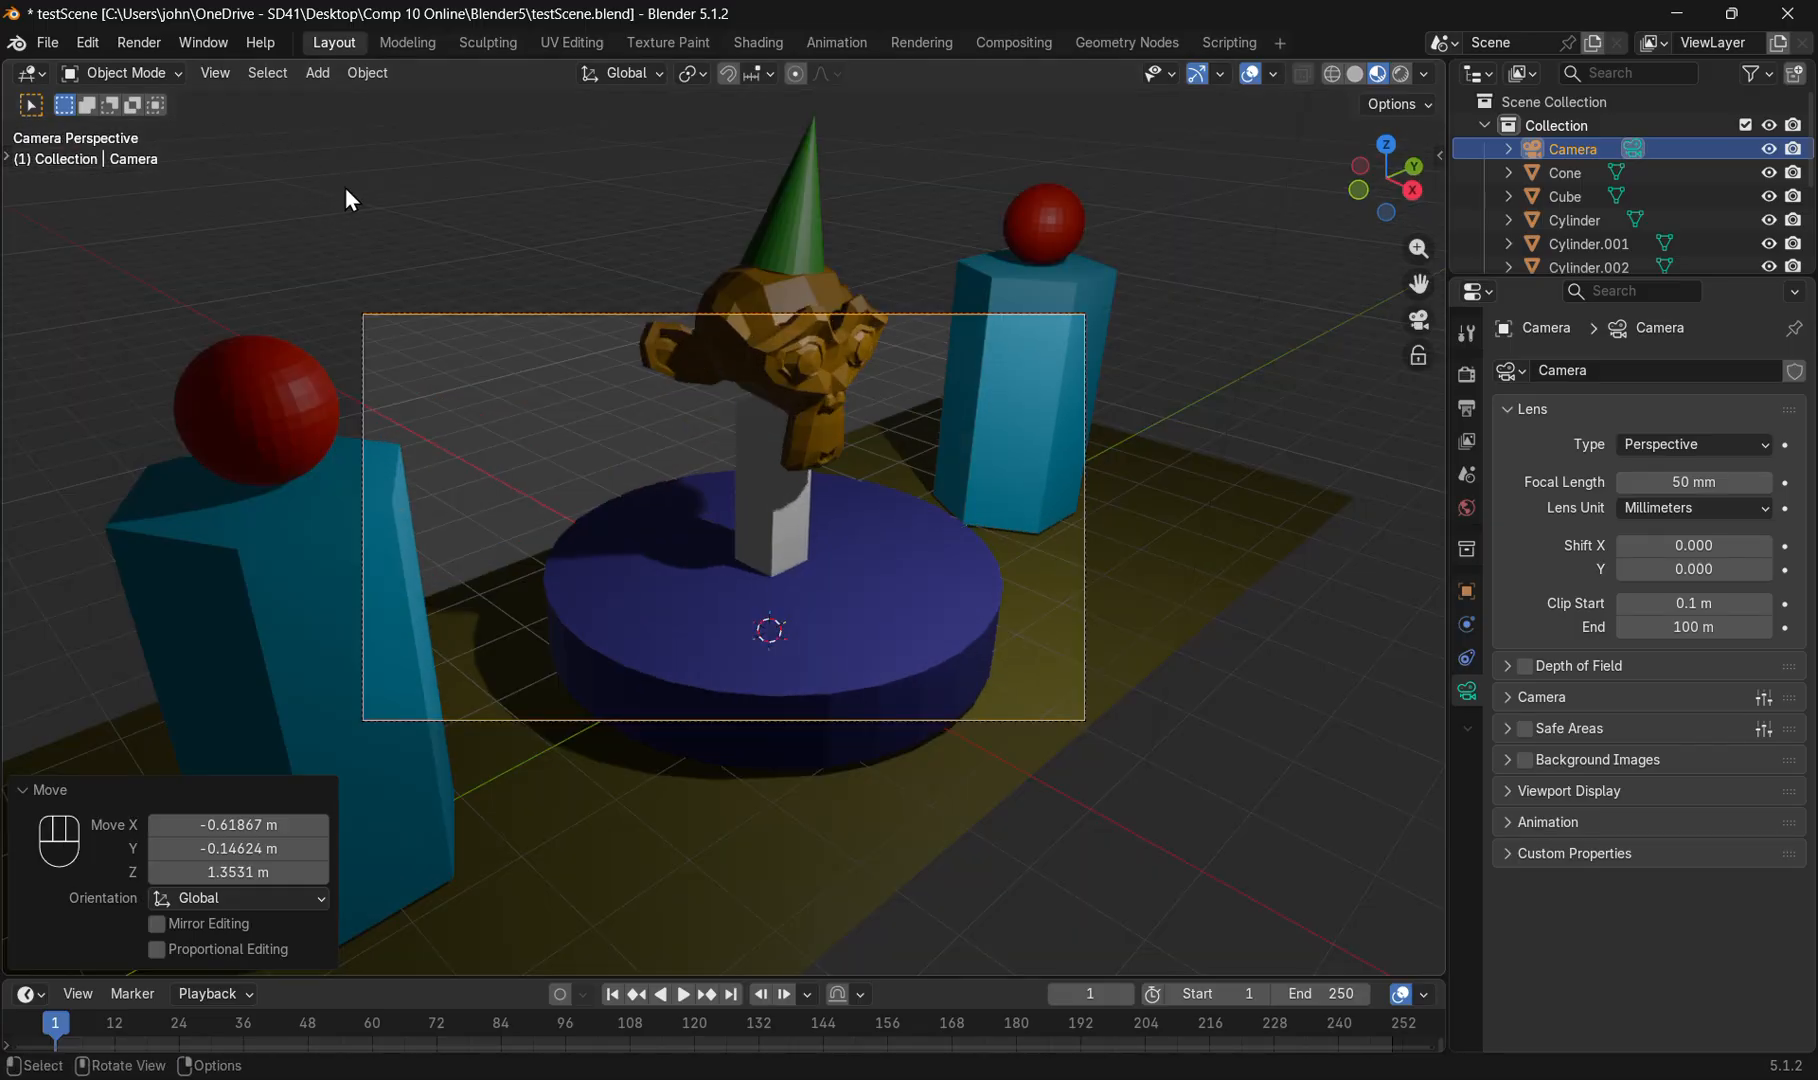
{"action": "key", "text": "KP_0"}
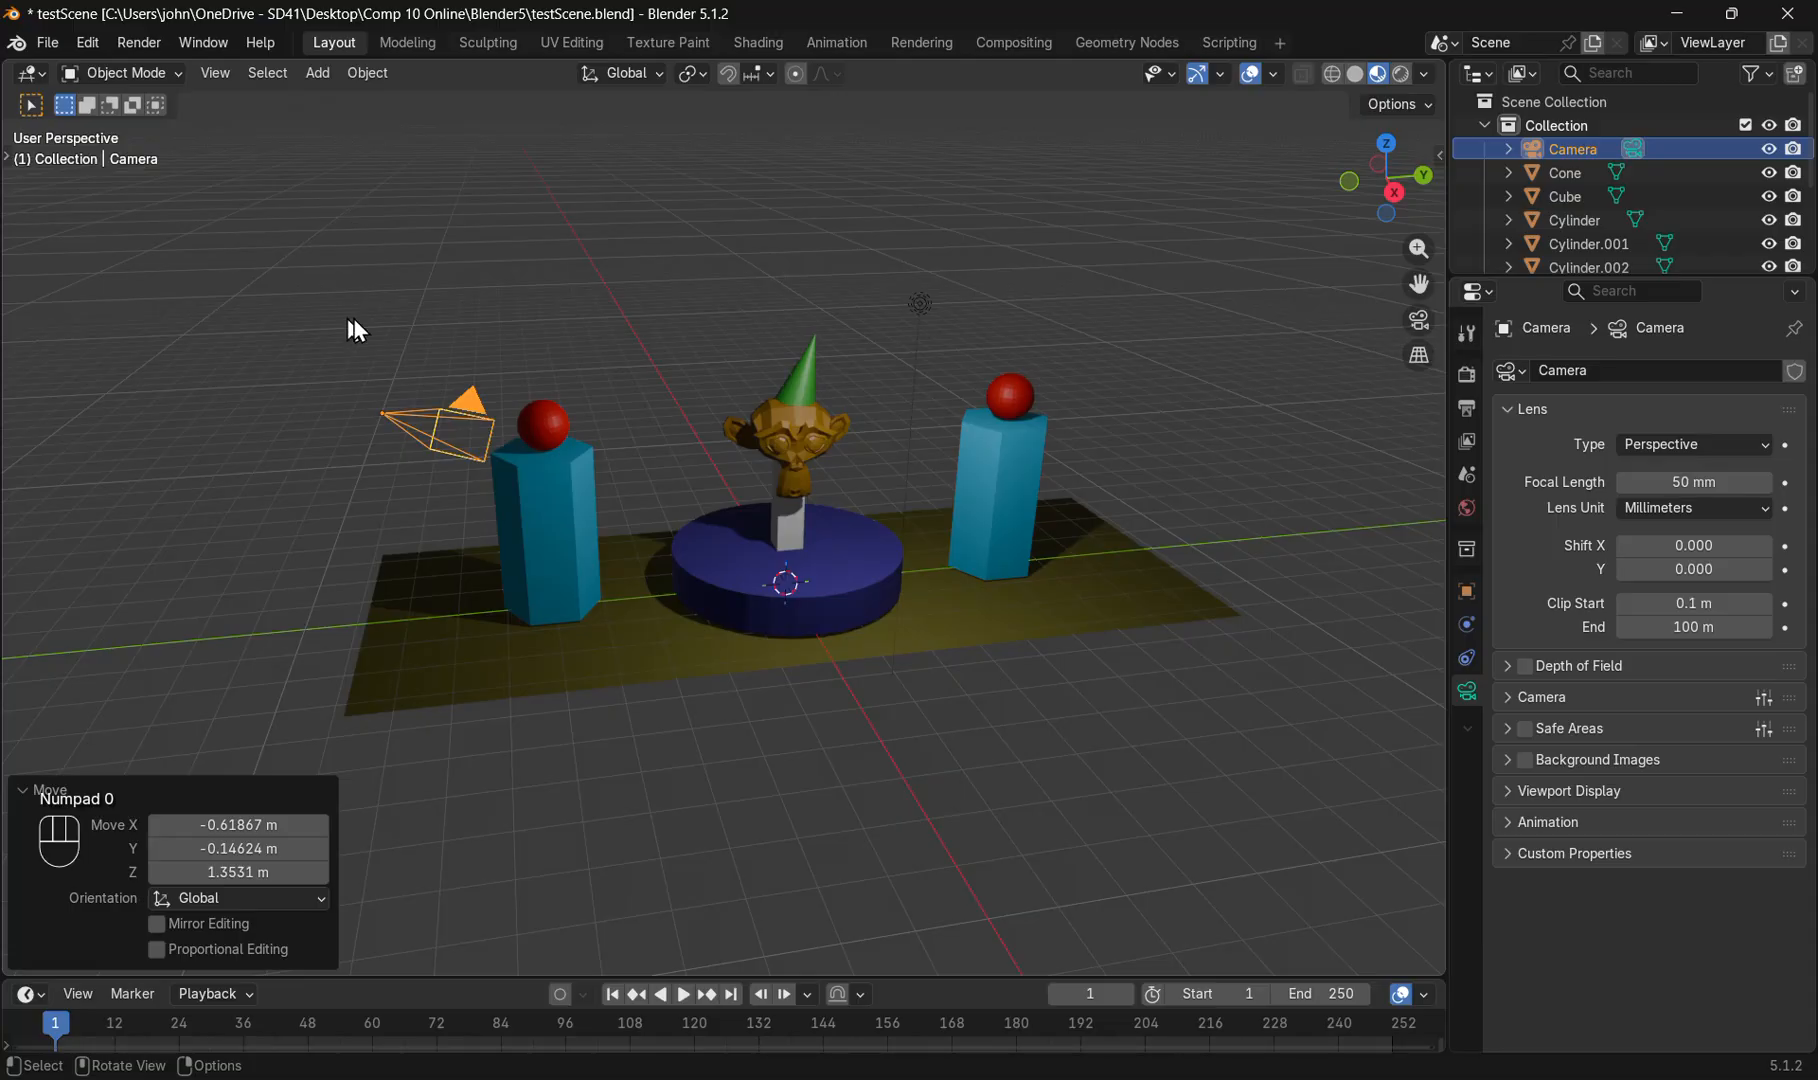
Move the camera about 5.16 m along the global Y axis and check the framing through the camera.
{"action": "key", "text": "g"}
{"action": "key", "text": "y"}
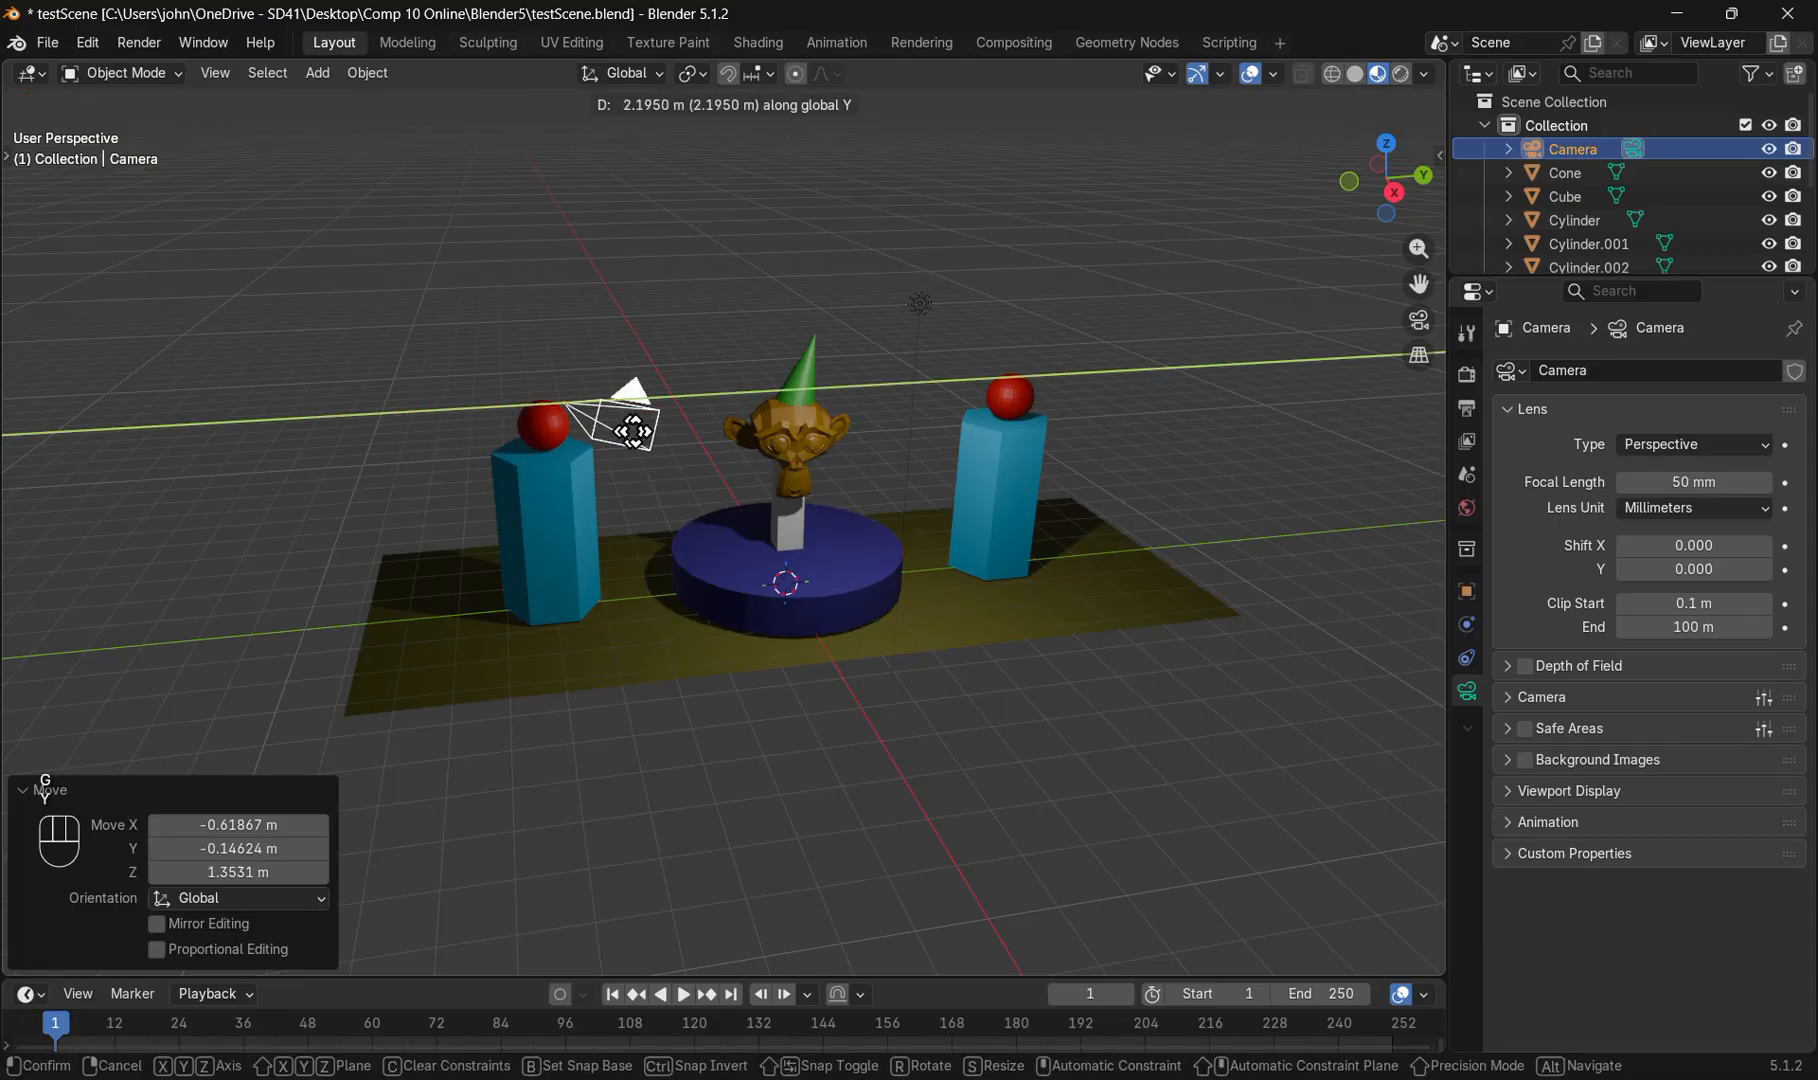
{"action": "left_click", "coordinate": [853, 432]}
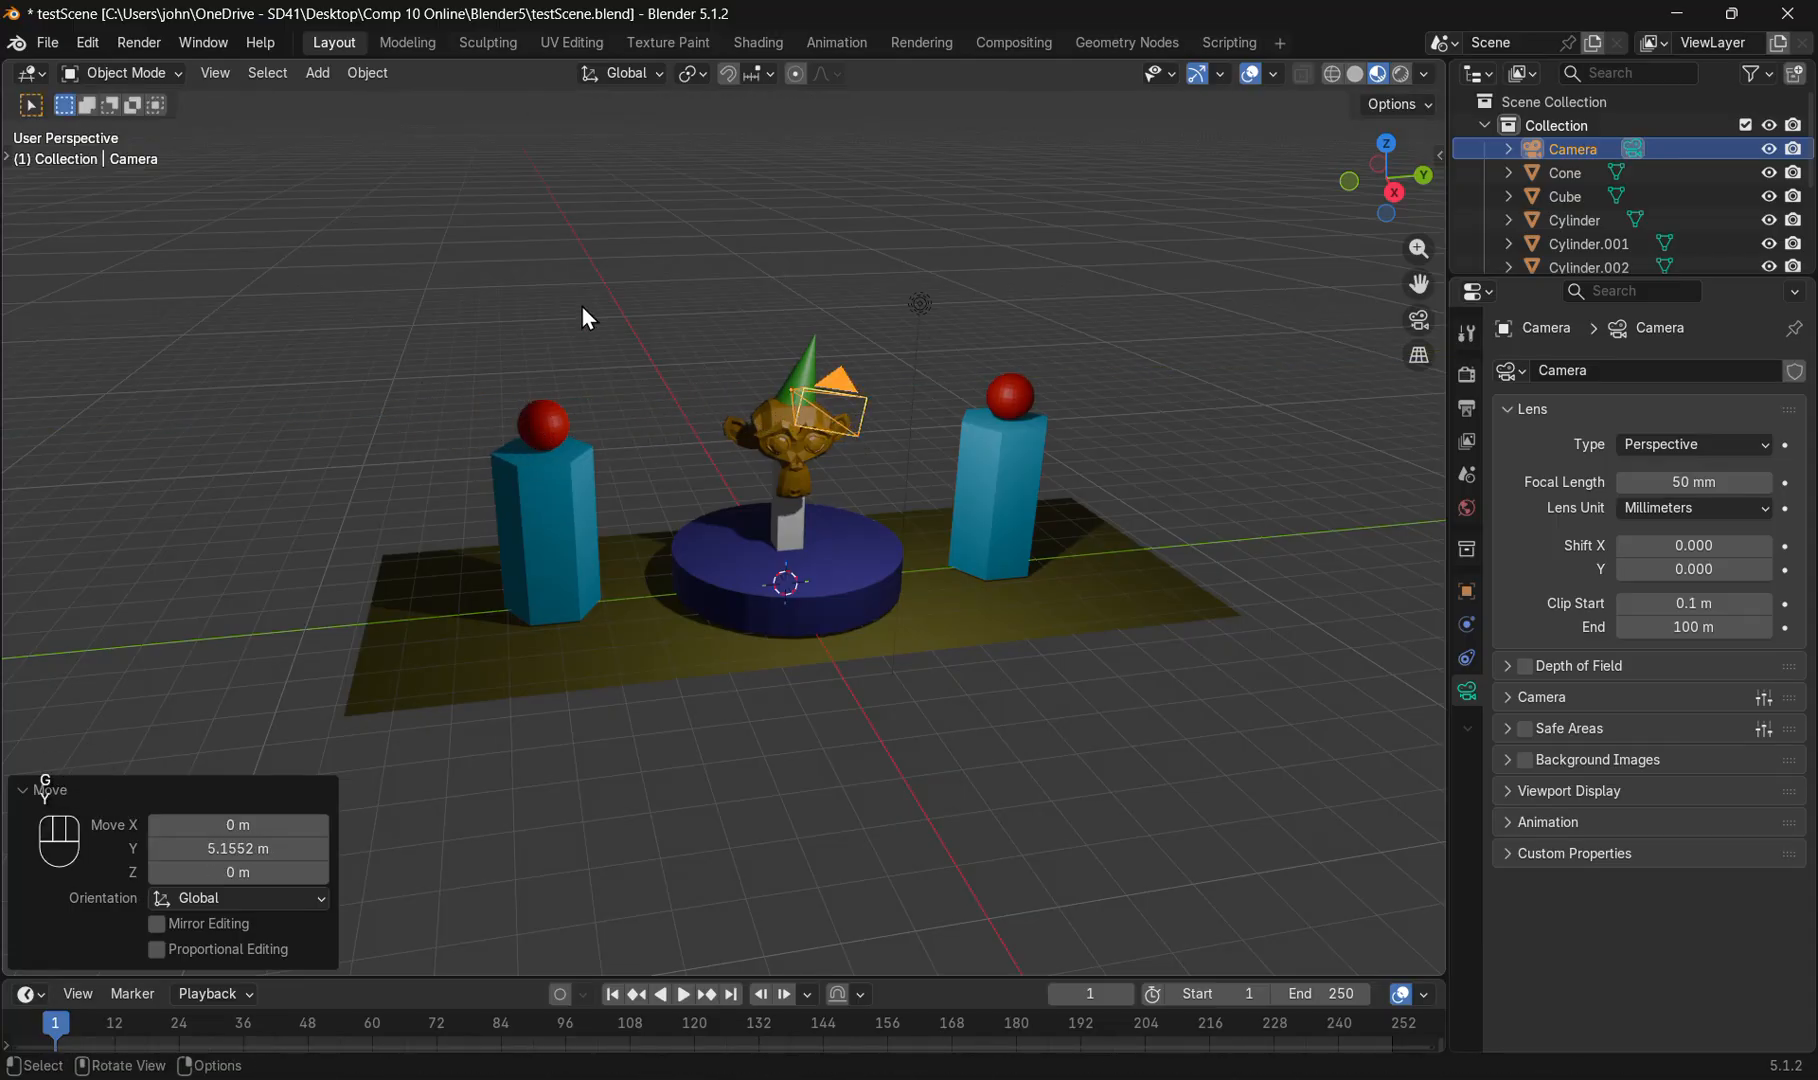
{"action": "key", "text": "KP_0"}
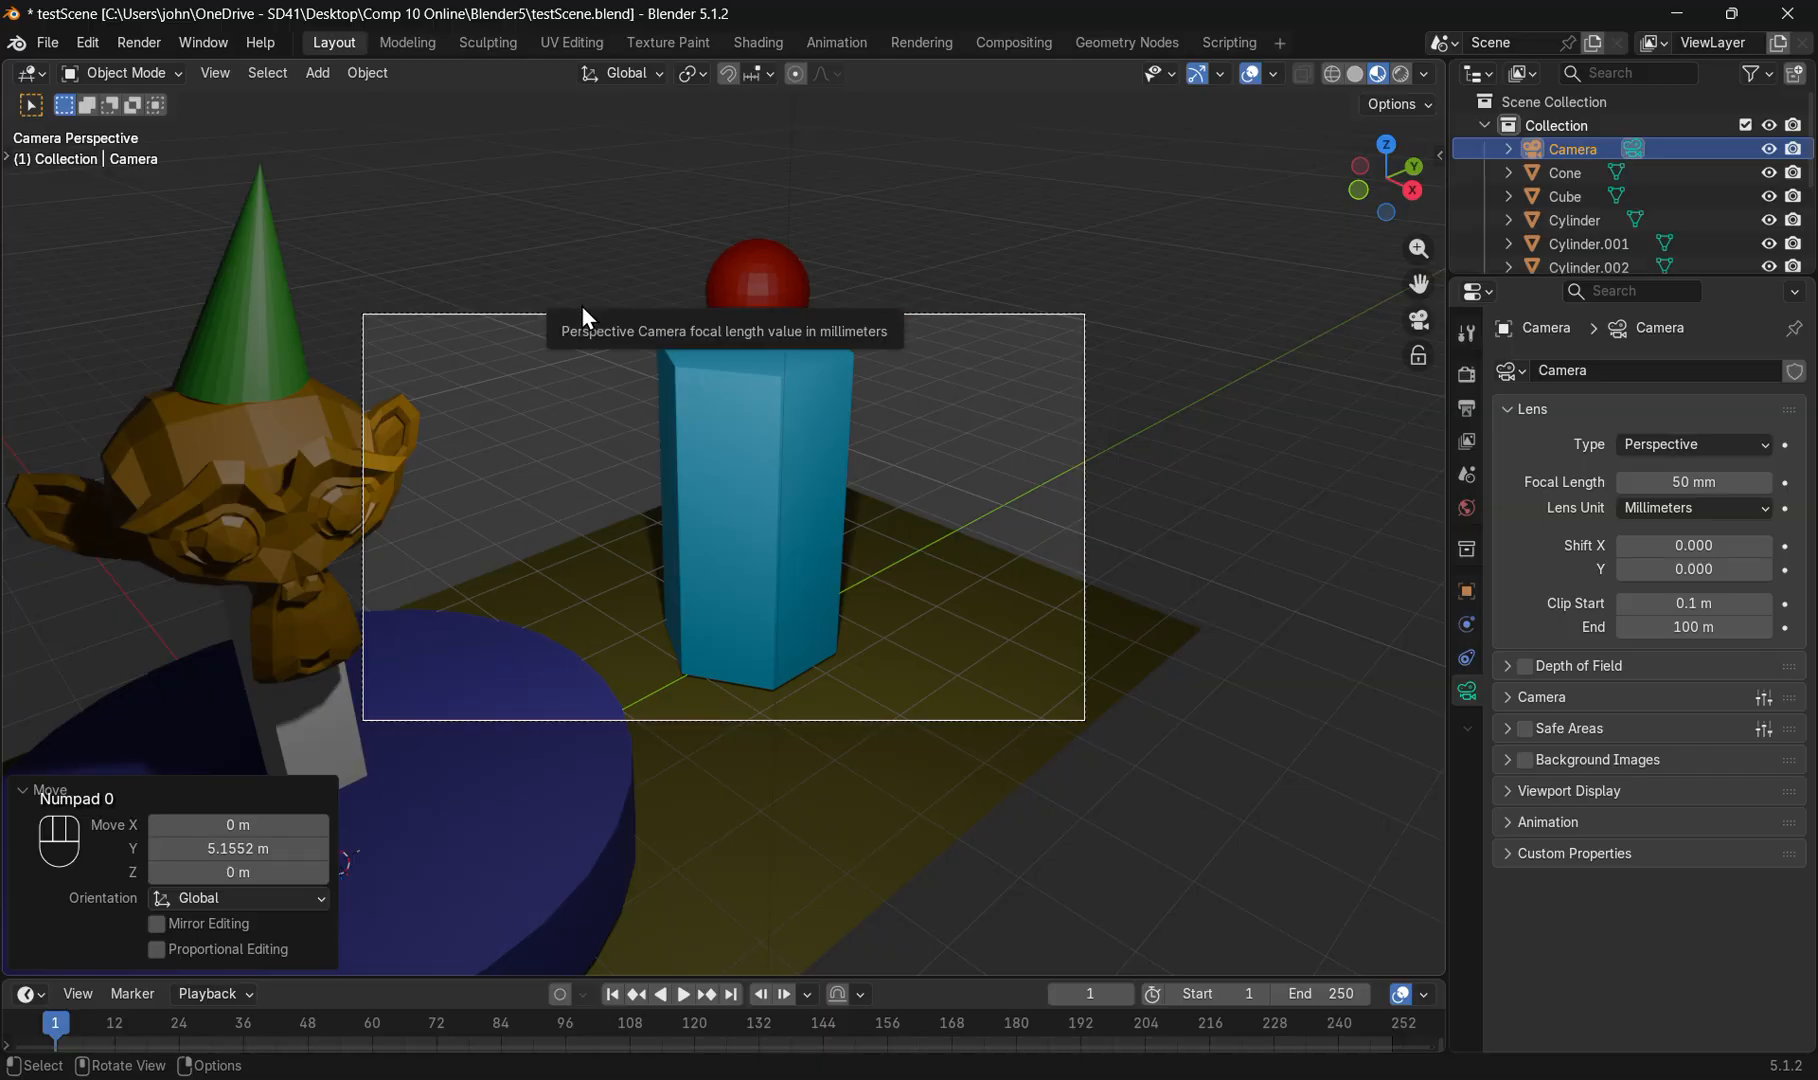
{"action": "key", "text": "KP_0"}
{"action": "key", "text": "KP_0"}
{"action": "key", "text": "KP_0"}
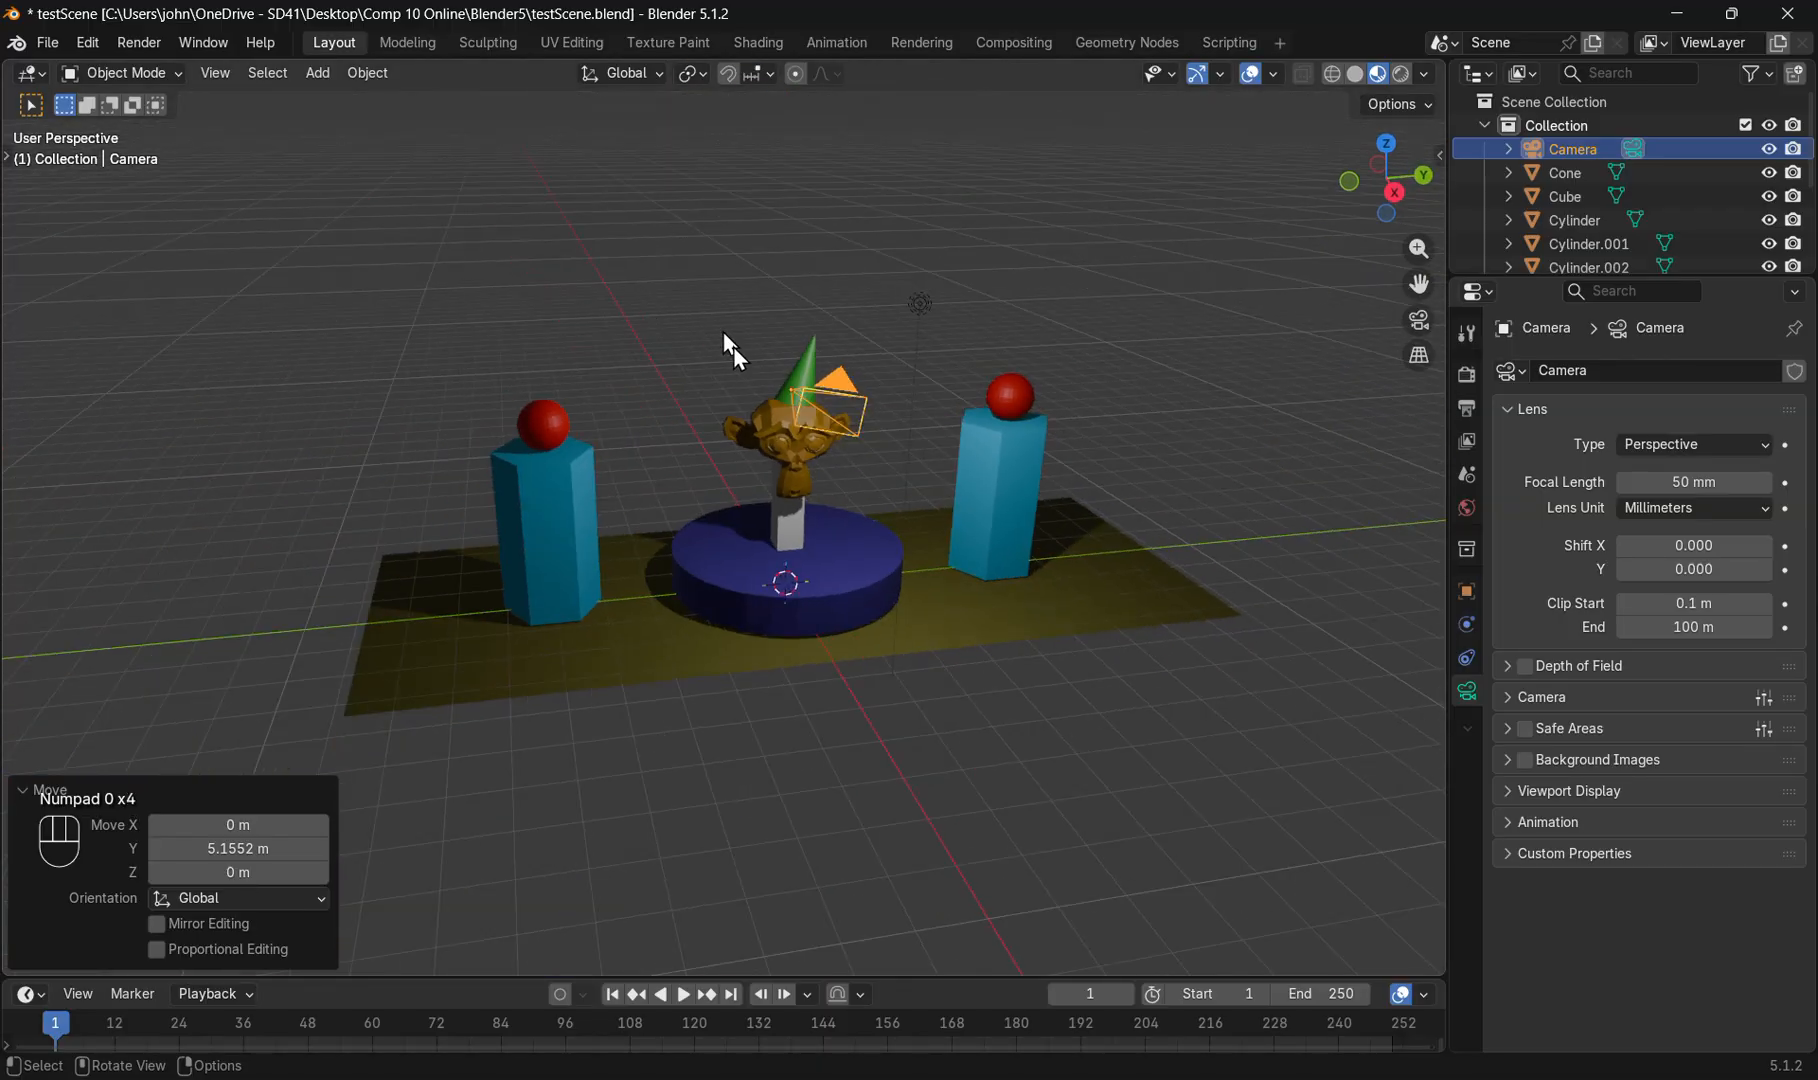
Rotate the camera about 38.2° around the global Z axis to face the monkey head.
{"action": "key", "text": "r"}
{"action": "key", "text": "z"}
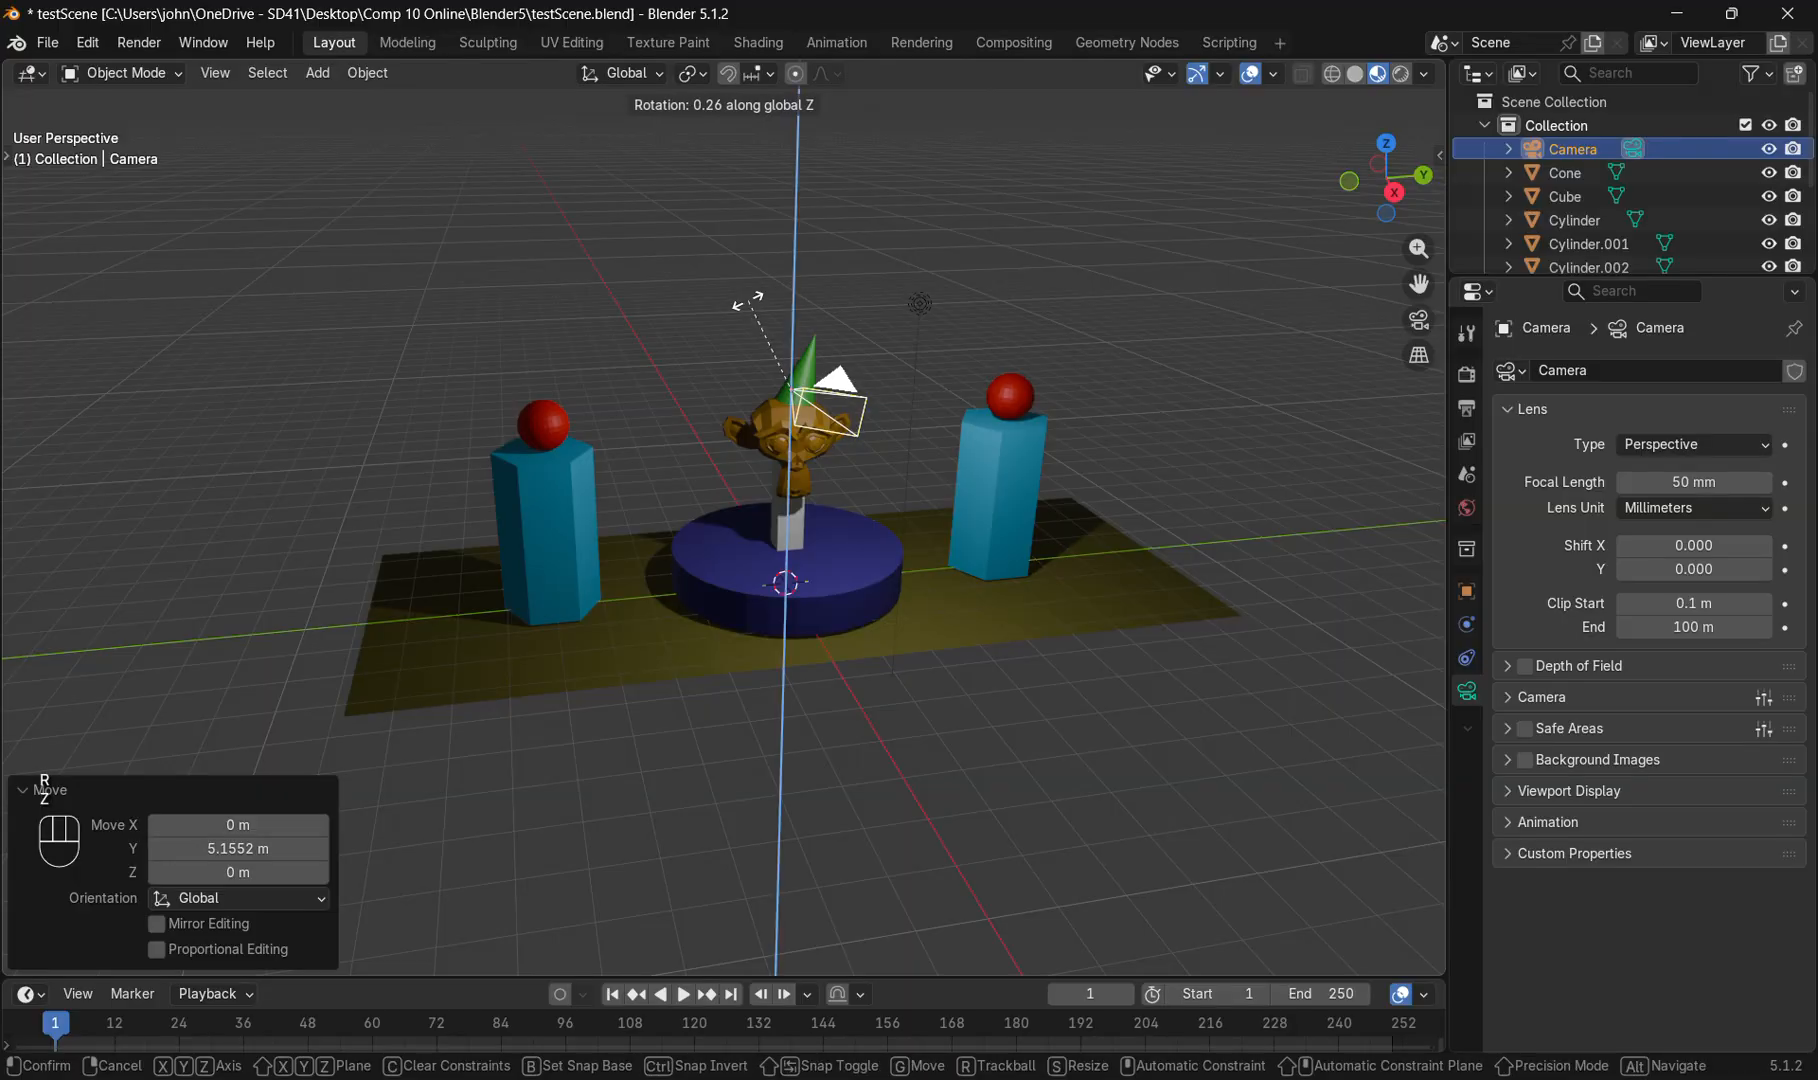
{"action": "left_click", "coordinate": [707, 349]}
Move the camera about 3.57 m along the global X axis and check the framing through the camera.
{"action": "key", "text": "g"}
{"action": "key", "text": "x"}
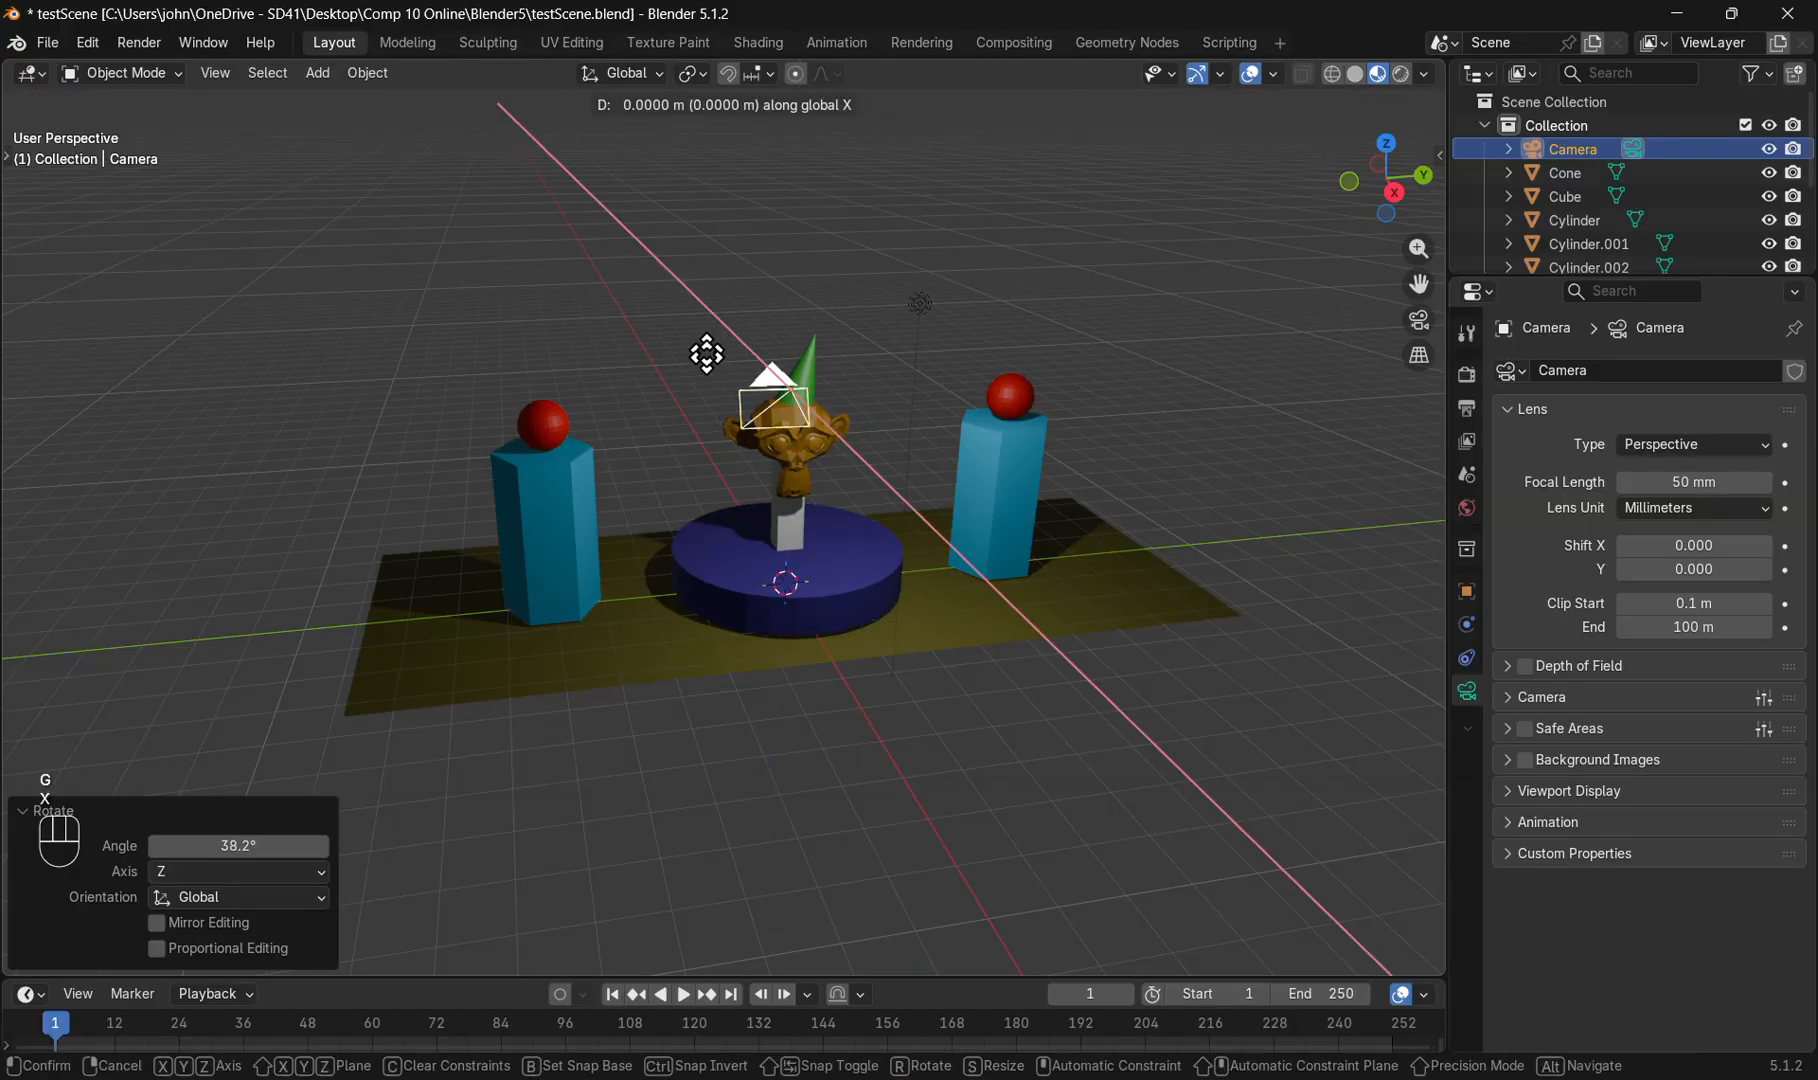
{"action": "left_click", "coordinate": [771, 474]}
{"action": "key", "text": "KP_0"}
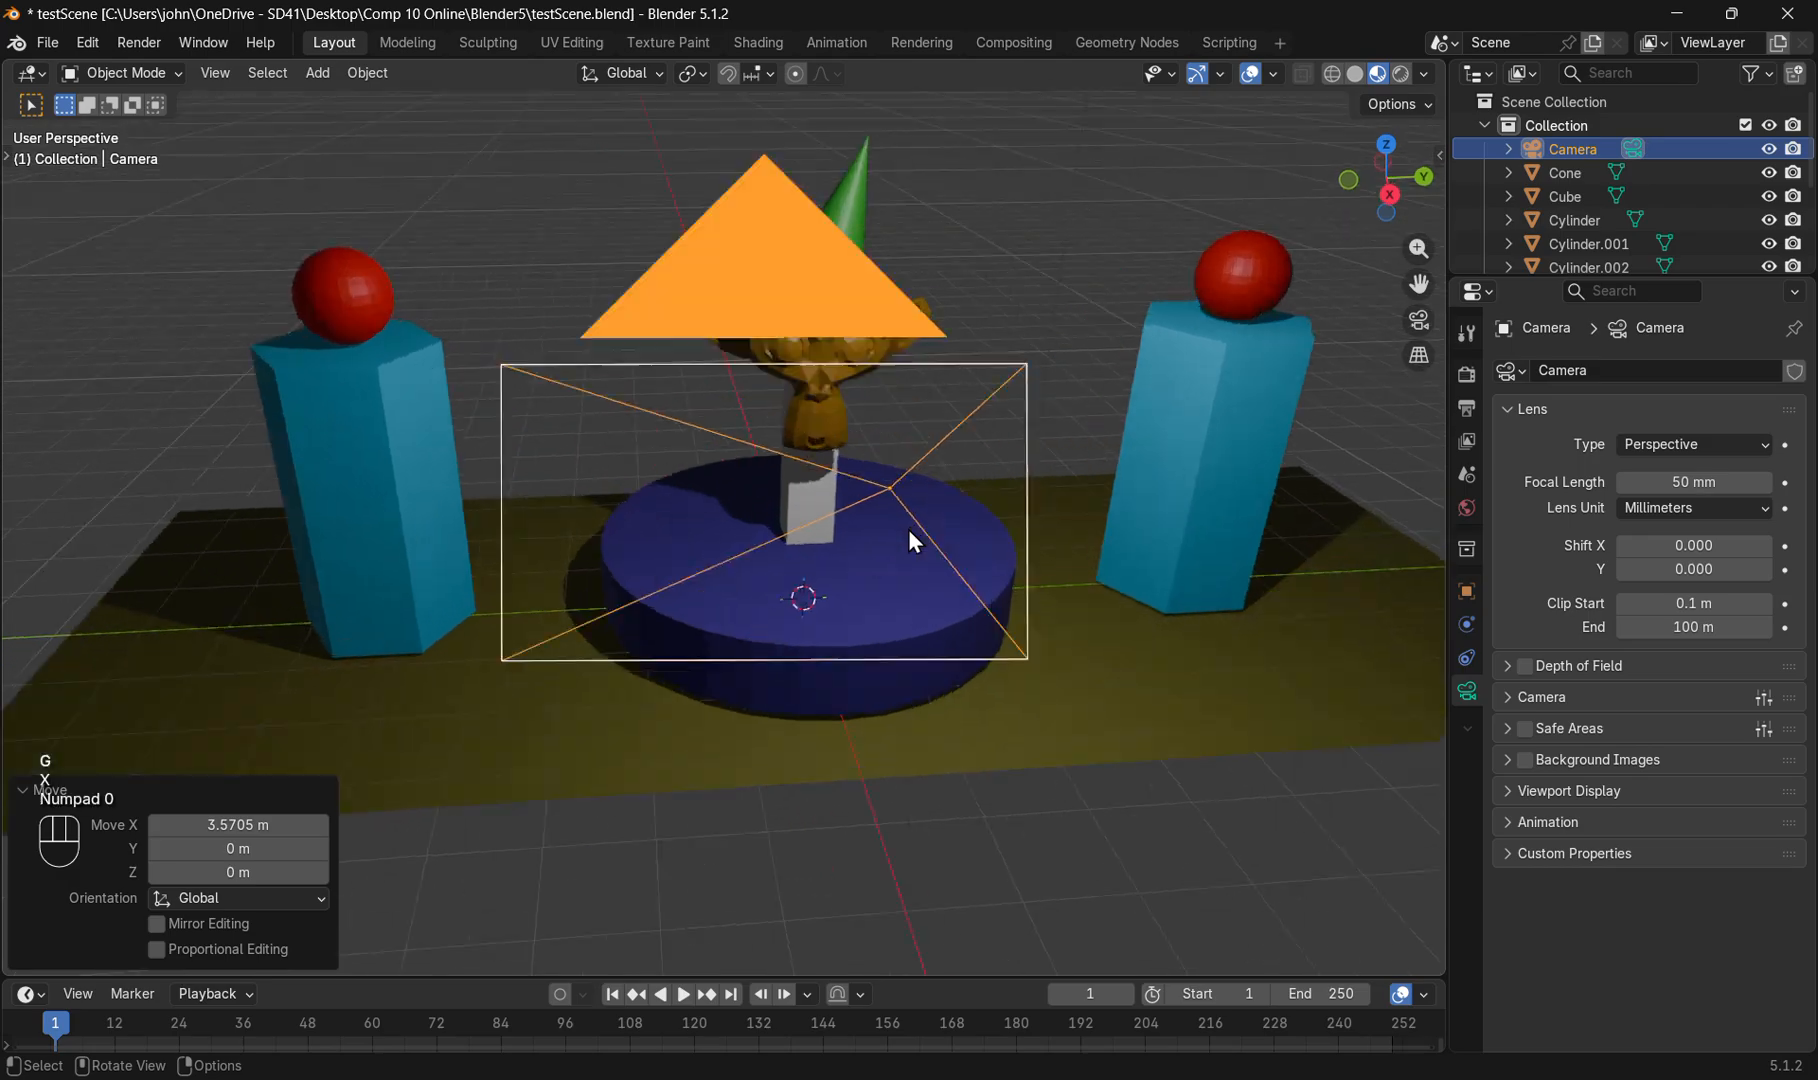
{"action": "key", "text": "KP_0"}
{"action": "key", "text": "KP_0"}
{"action": "key", "text": "KP_0"}
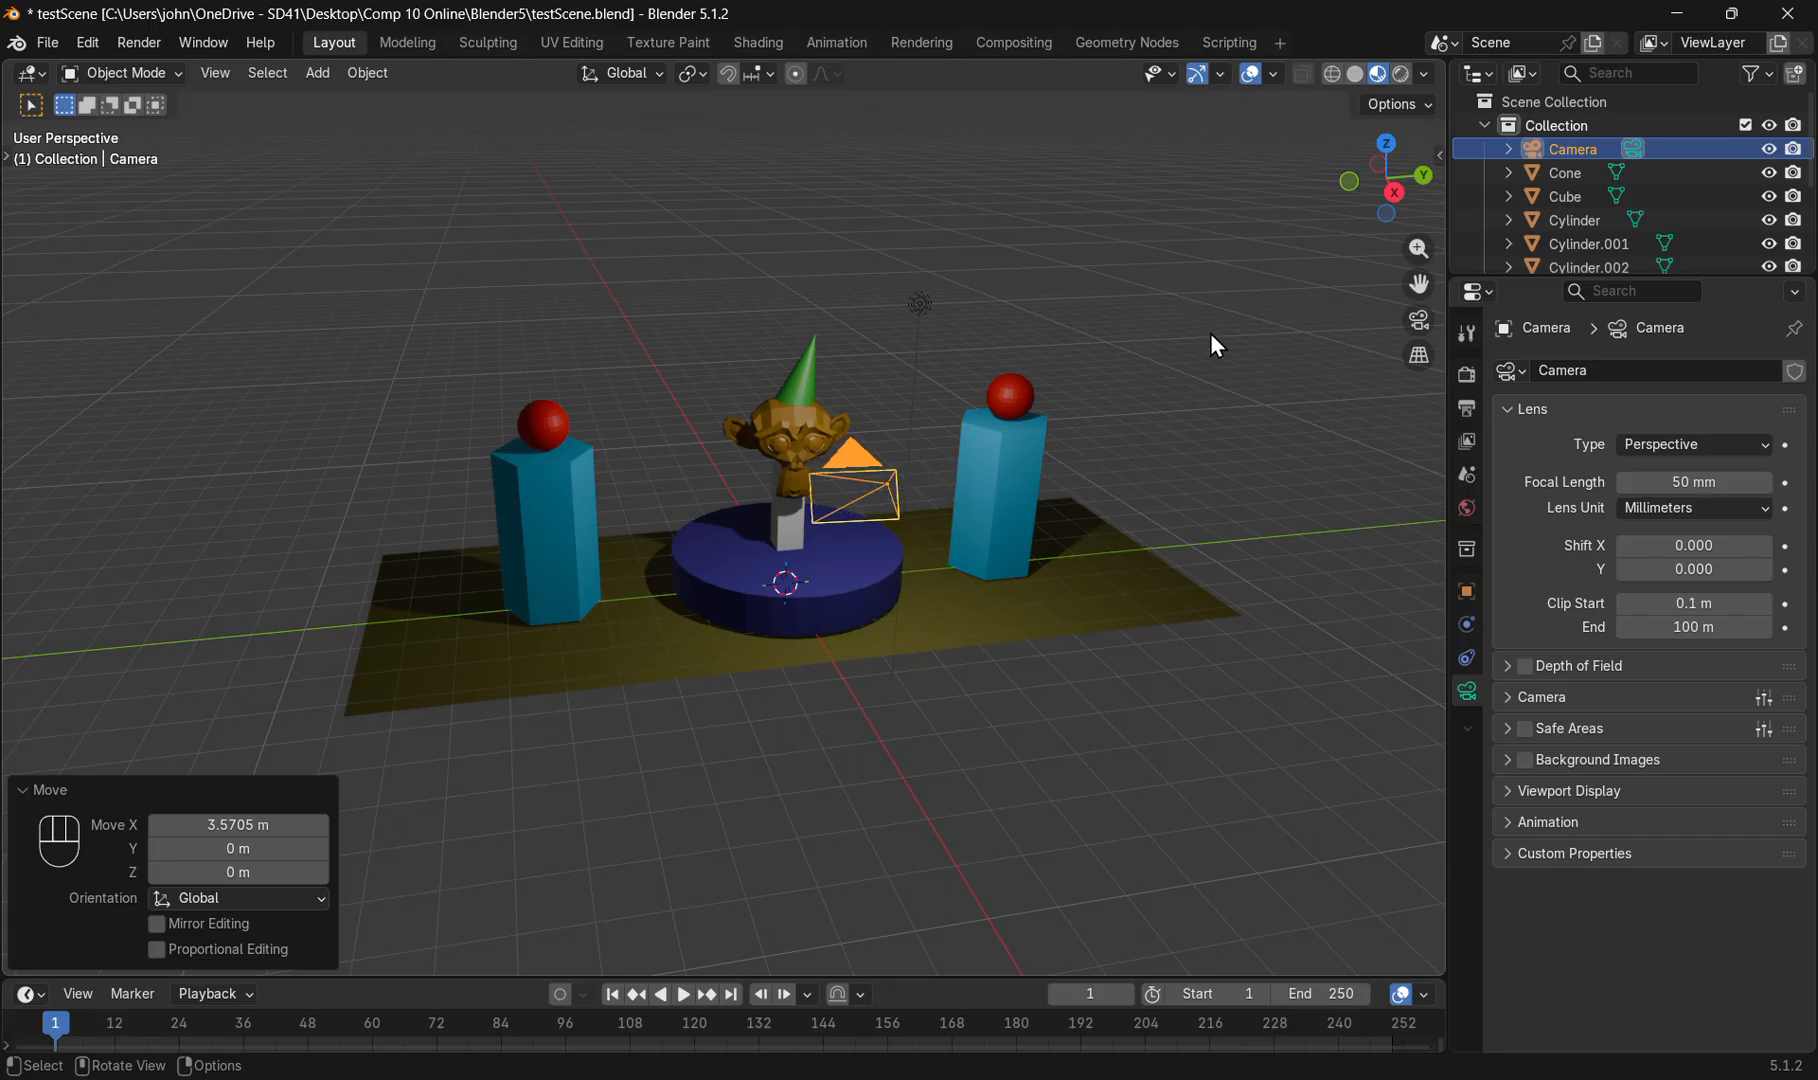
Enable the Camera to View lock in the viewport's View Lock settings.
{"action": "key", "text": "n"}
{"action": "key", "text": "n"}
{"action": "key", "text": "n"}
{"action": "key", "text": "n"}
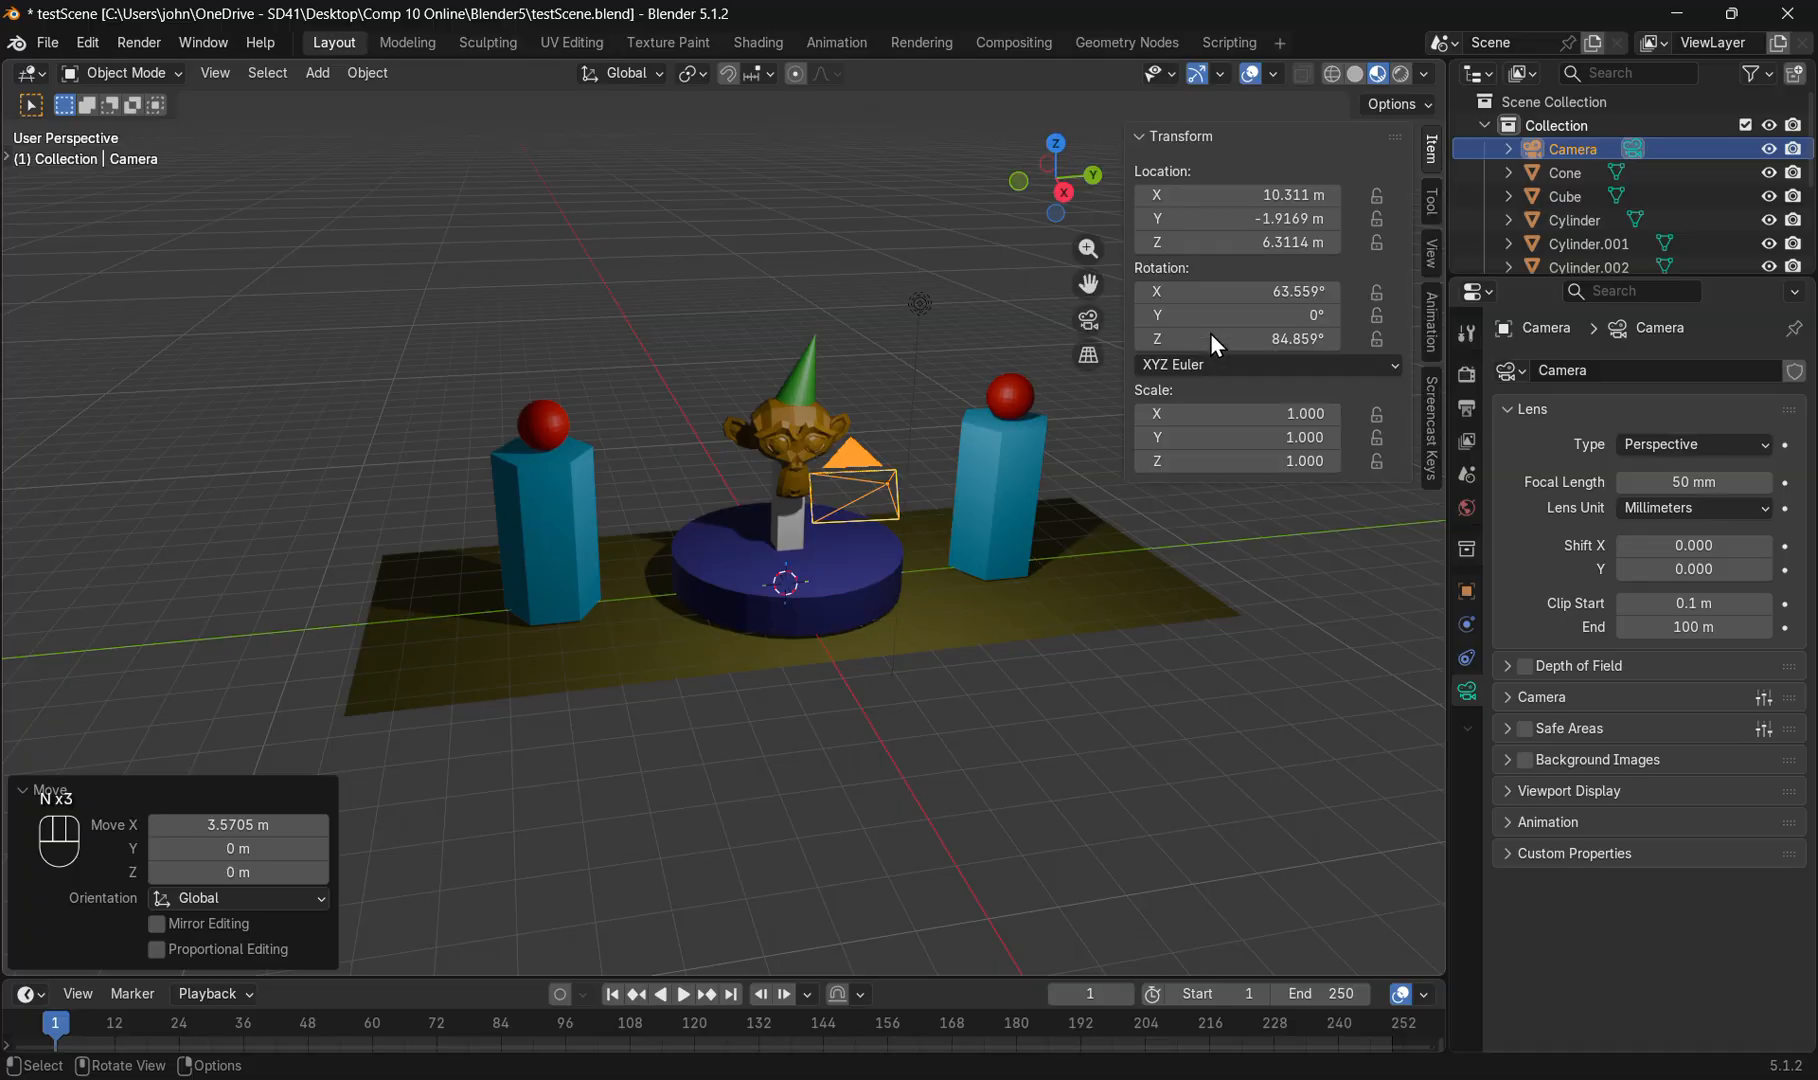
{"action": "key", "text": "n"}
{"action": "key", "text": "n"}
{"action": "key", "text": "n"}
{"action": "key", "text": "n"}
{"action": "key", "text": "n"}
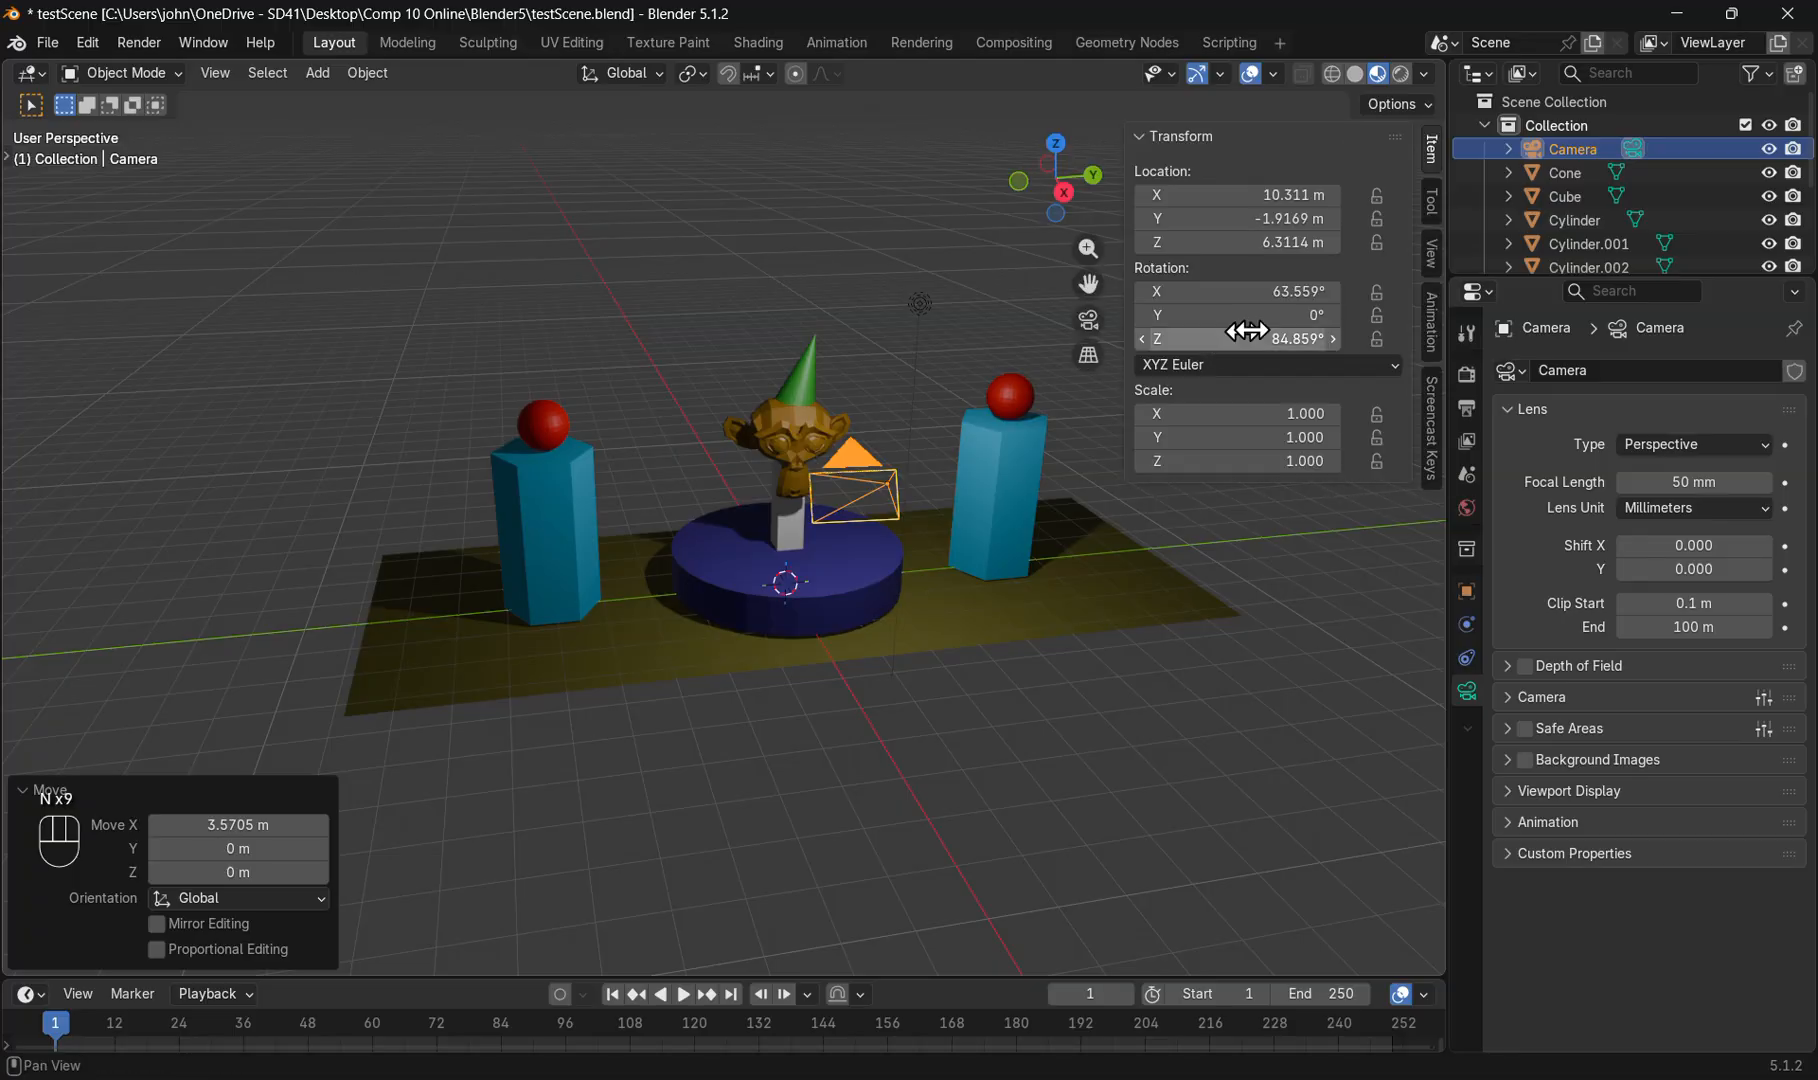
{"action": "left_click", "coordinate": [1433, 257]}
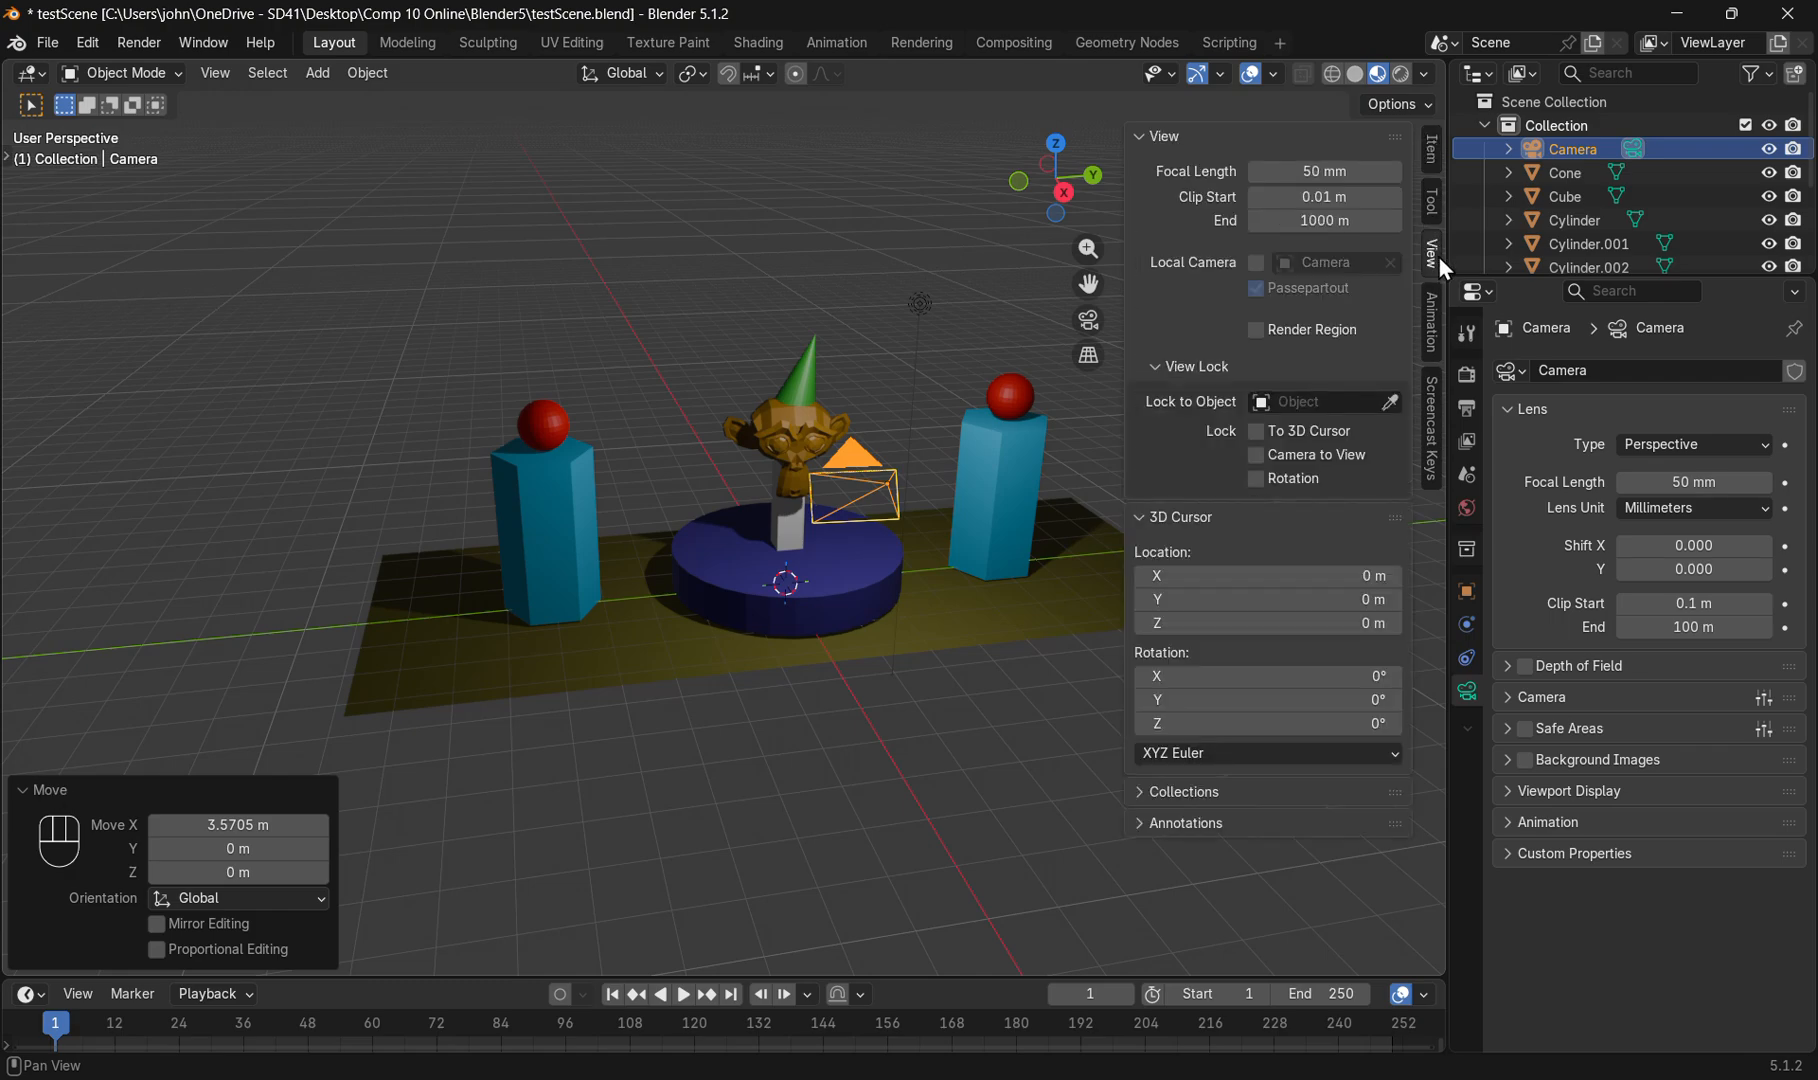
{"action": "left_click_drag", "start_coordinate": [1126, 437], "coordinate": [1088, 438]}
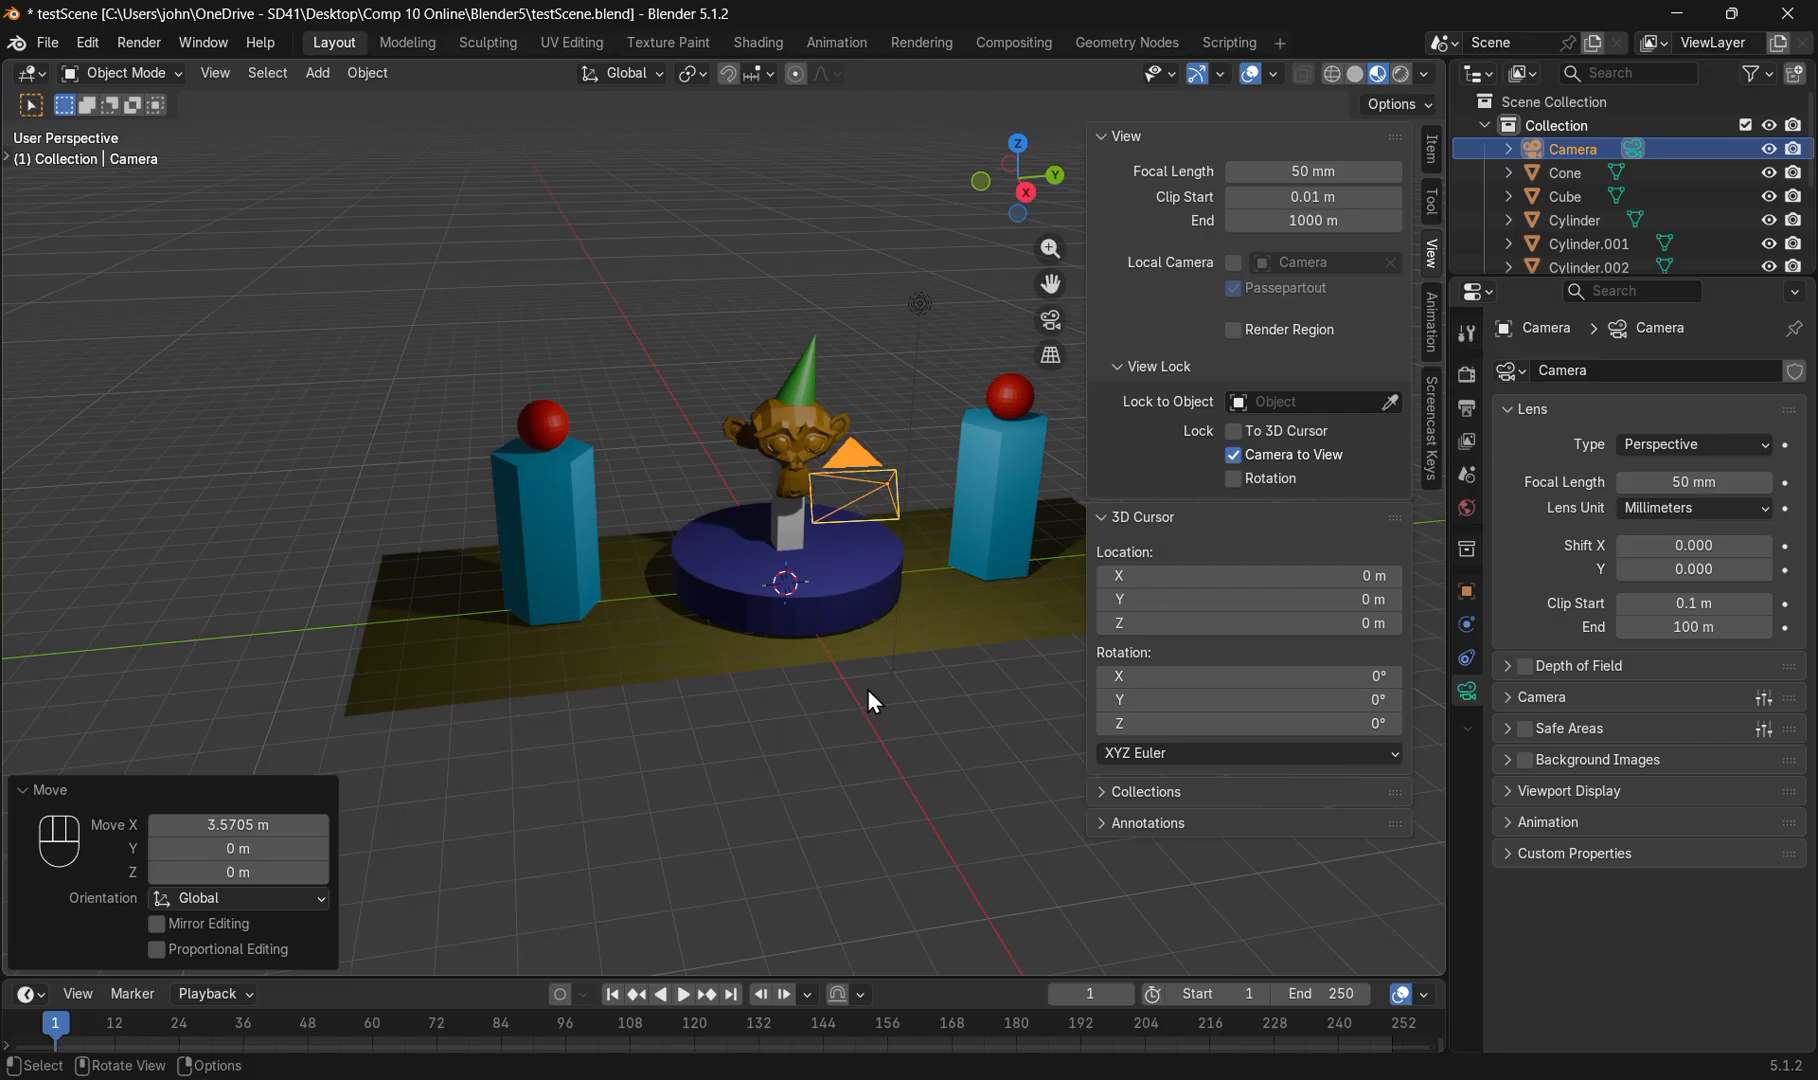
{"action": "key", "text": "n"}
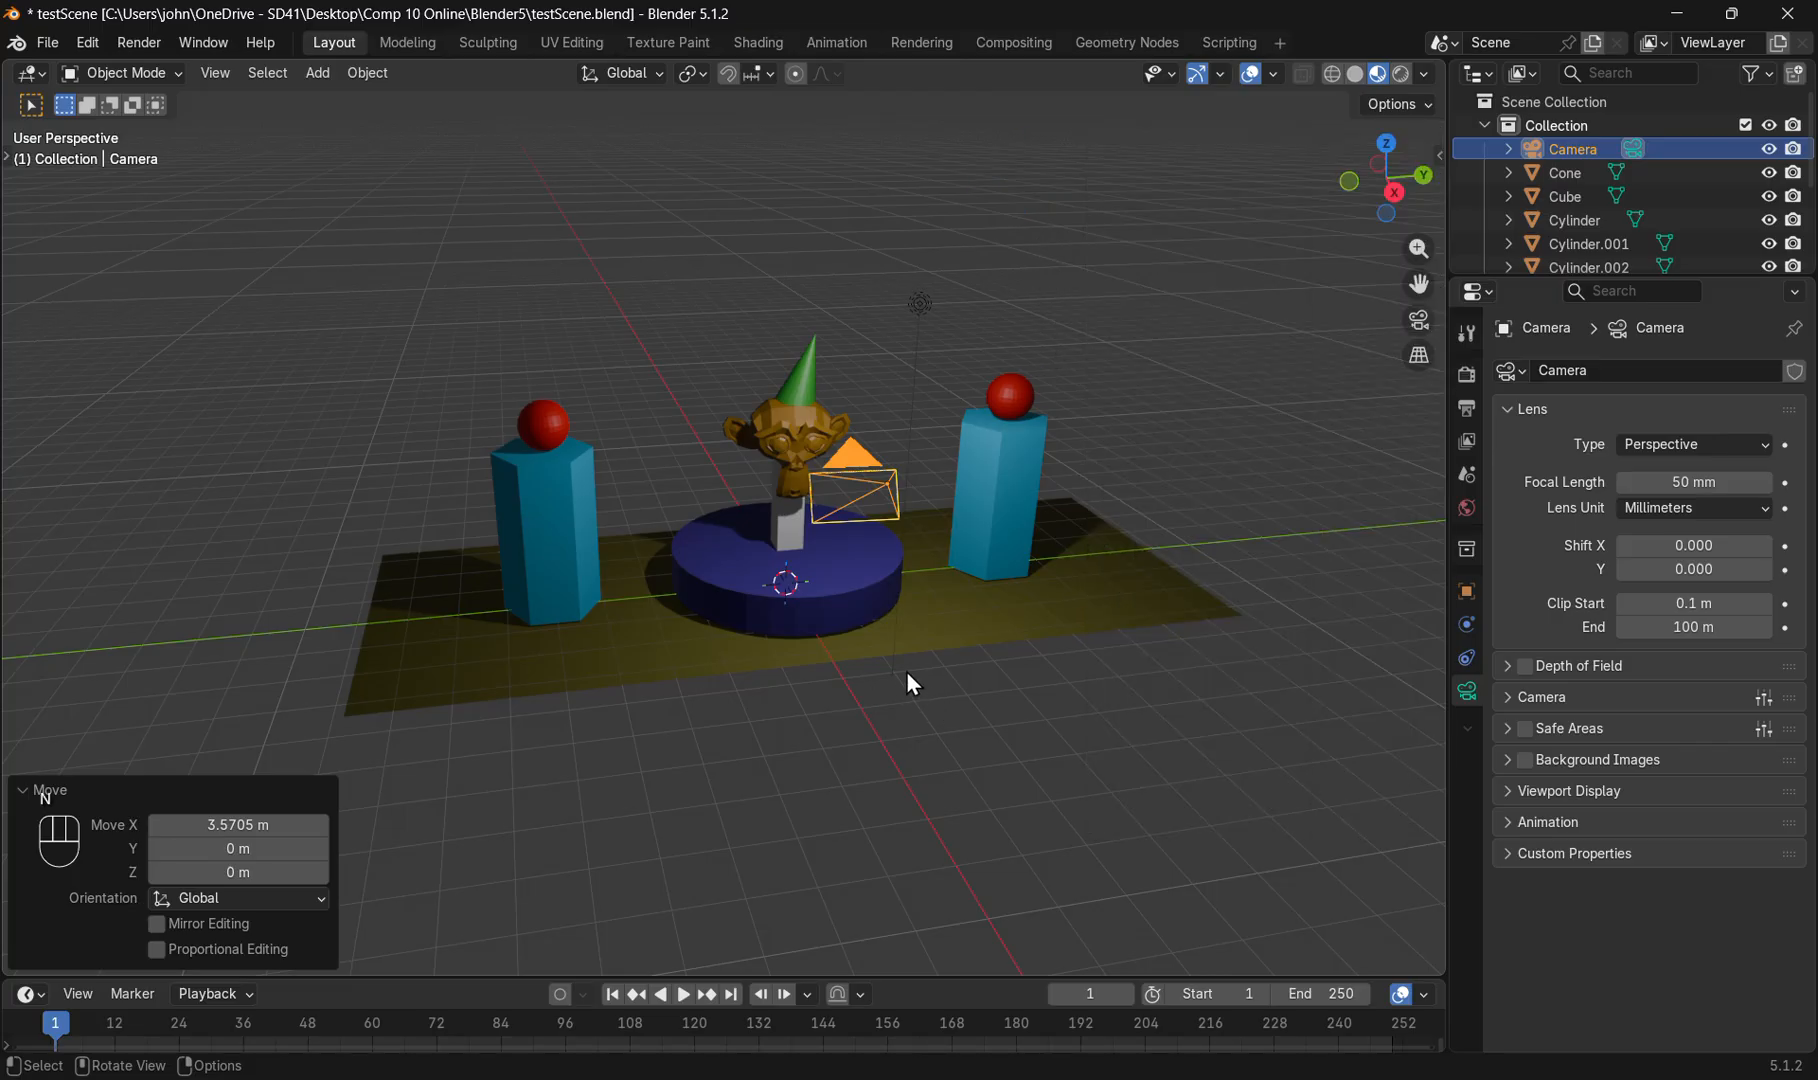
Reframe the locked camera from its own view to a low, frontal shot with all objects and the ground plane inside the frame.
{"action": "key", "text": "KP_0"}
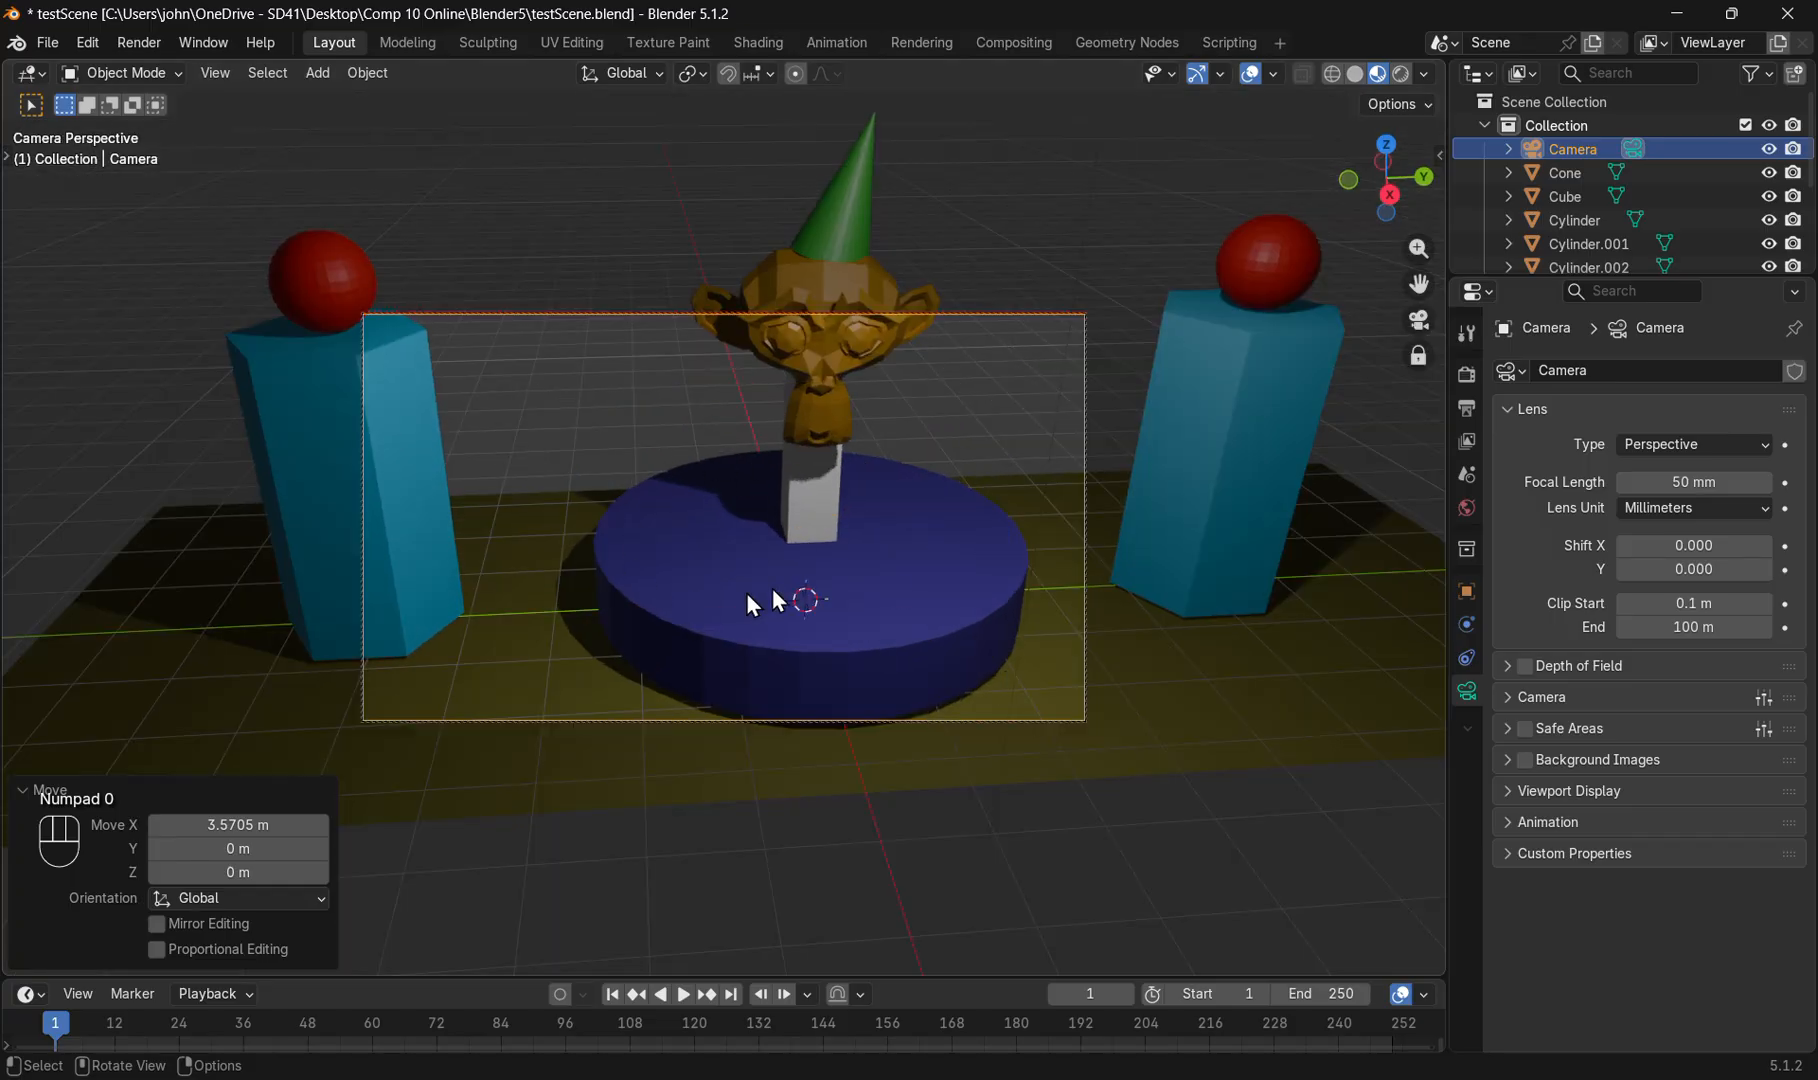
{"action": "mouse_move", "coordinate": [810, 508]}
{"action": "middle_mouse_down"}
{"action": "mouse_move", "coordinate": [720, 511]}
{"action": "mouse_move", "coordinate": [781, 498]}
{"action": "middle_mouse_up"}
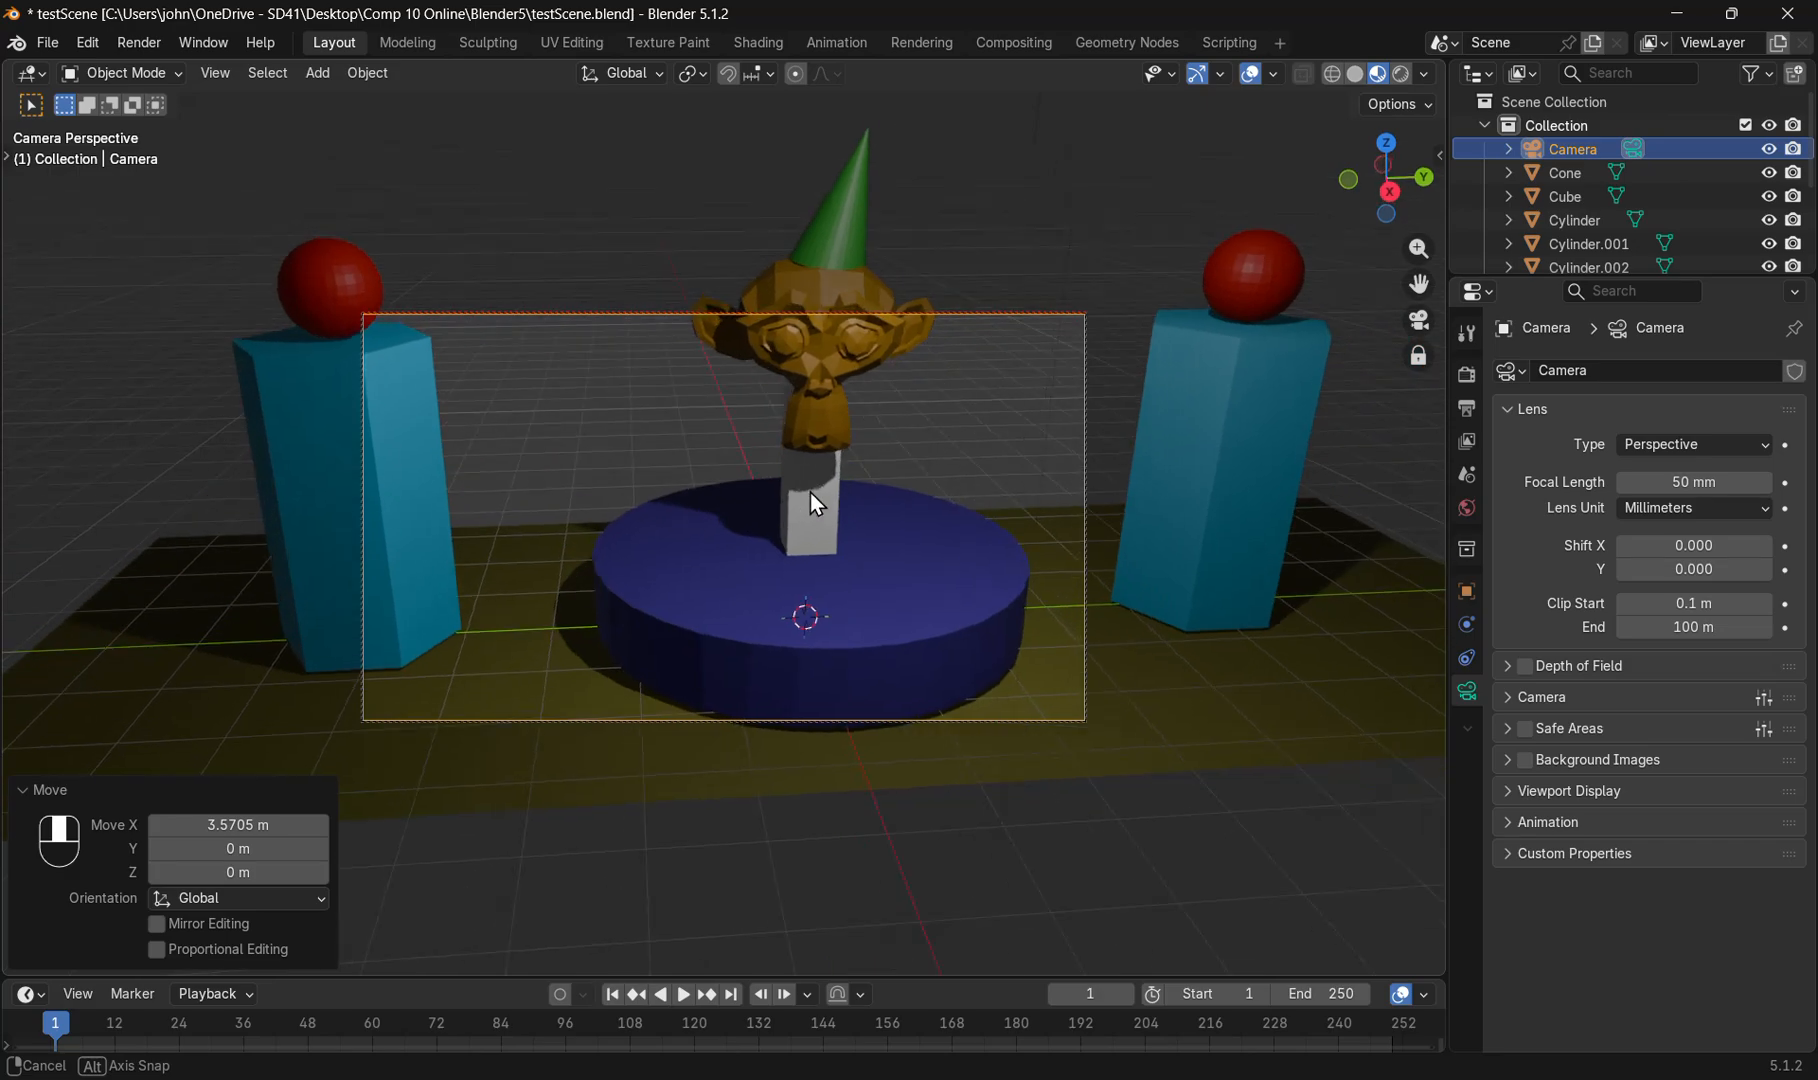
{"action": "scroll", "coordinate": [783, 489], "scroll_direction": "down", "scroll_amount": 5}
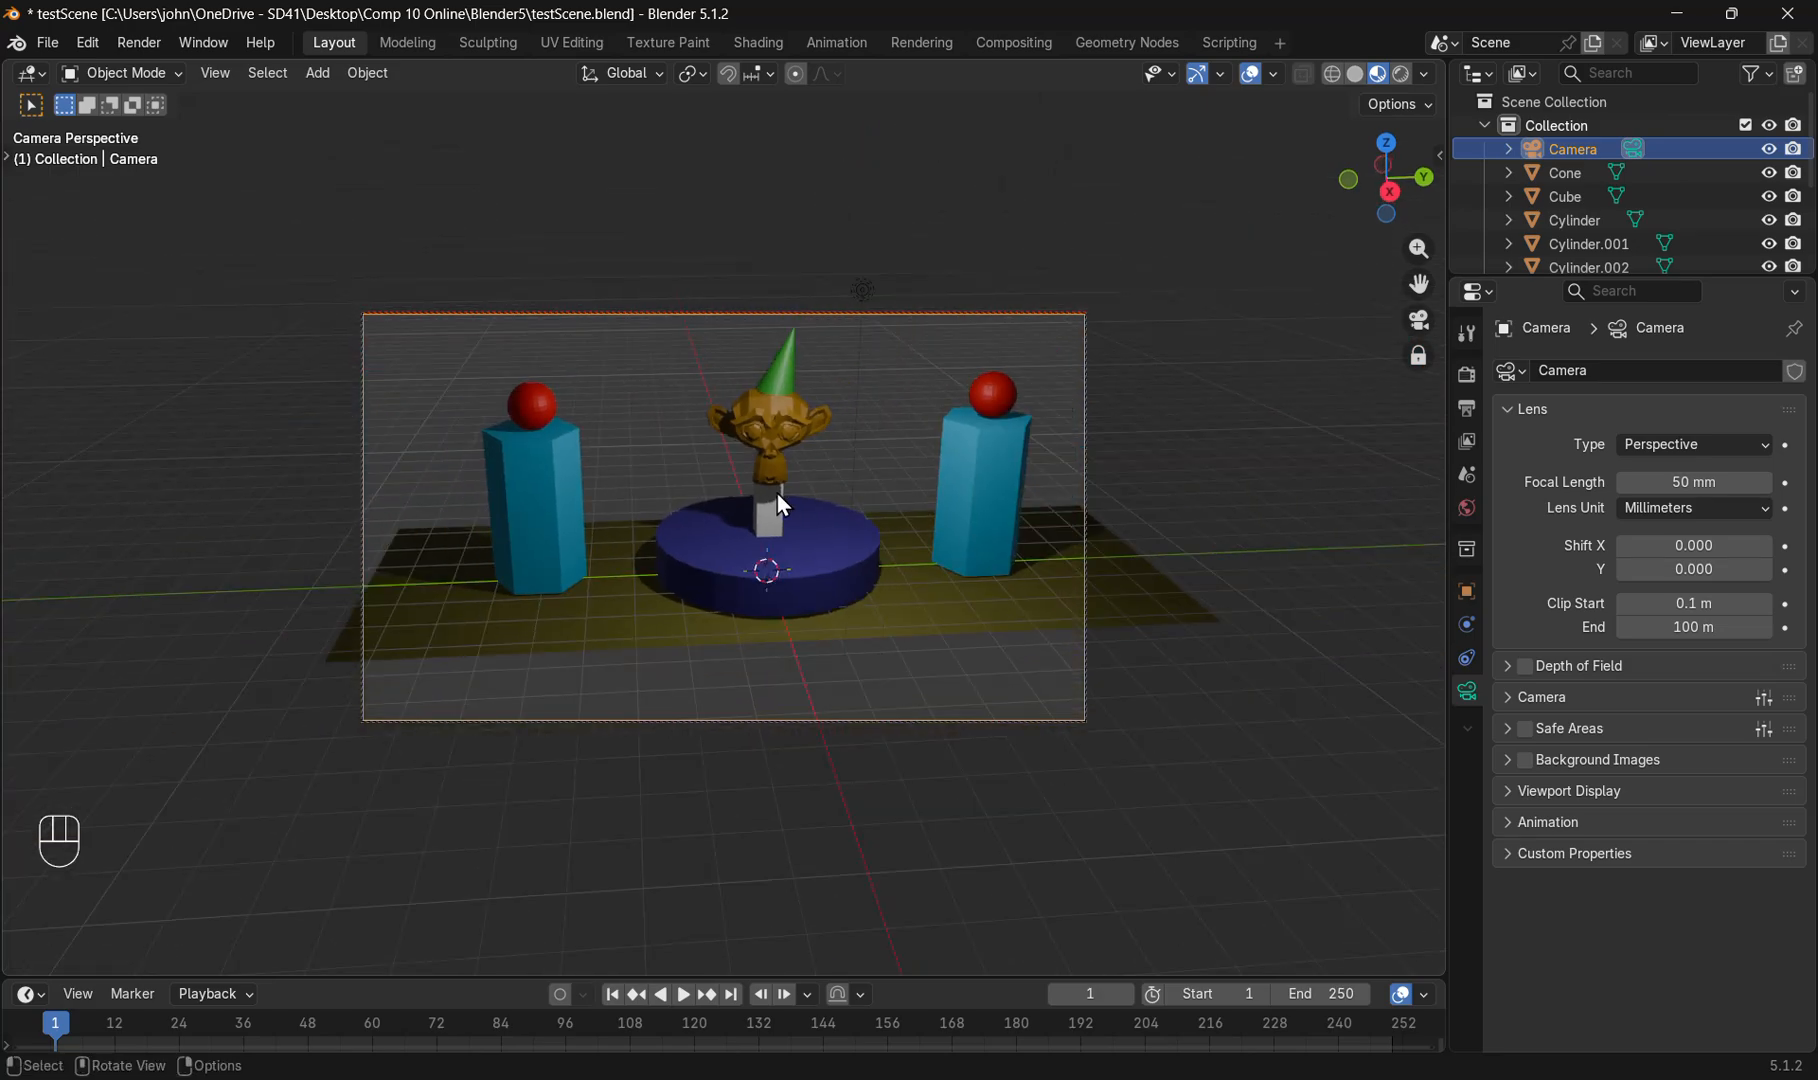
{"action": "scroll", "coordinate": [777, 493], "scroll_direction": "down", "scroll_amount": 4}
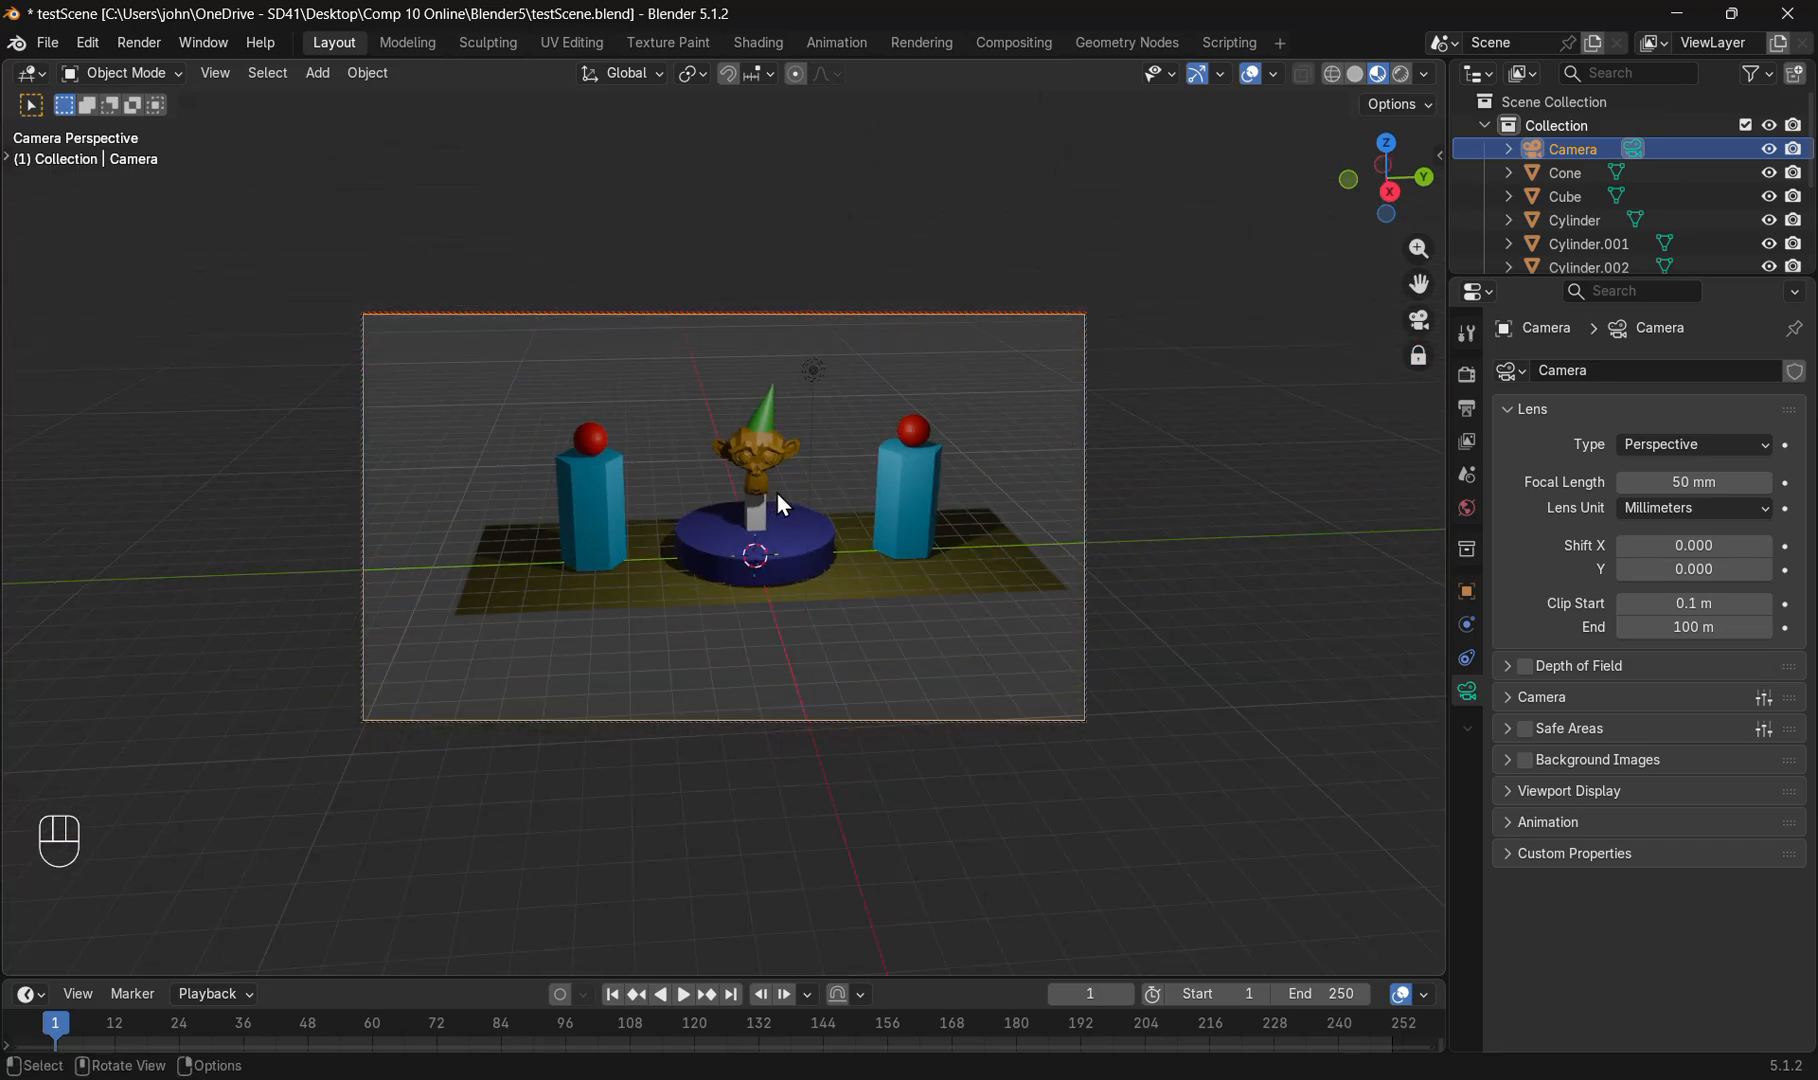
{"action": "mouse_move", "coordinate": [776, 490]}
{"action": "middle_mouse_down"}
{"action": "mouse_move", "coordinate": [800, 520]}
{"action": "mouse_move", "coordinate": [791, 425]}
{"action": "mouse_move", "coordinate": [811, 496]}
{"action": "mouse_move", "coordinate": [826, 487]}
{"action": "mouse_move", "coordinate": [812, 459]}
{"action": "mouse_move", "coordinate": [783, 518]}
{"action": "mouse_move", "coordinate": [739, 507]}
{"action": "mouse_move", "coordinate": [760, 515]}
{"action": "middle_mouse_up"}
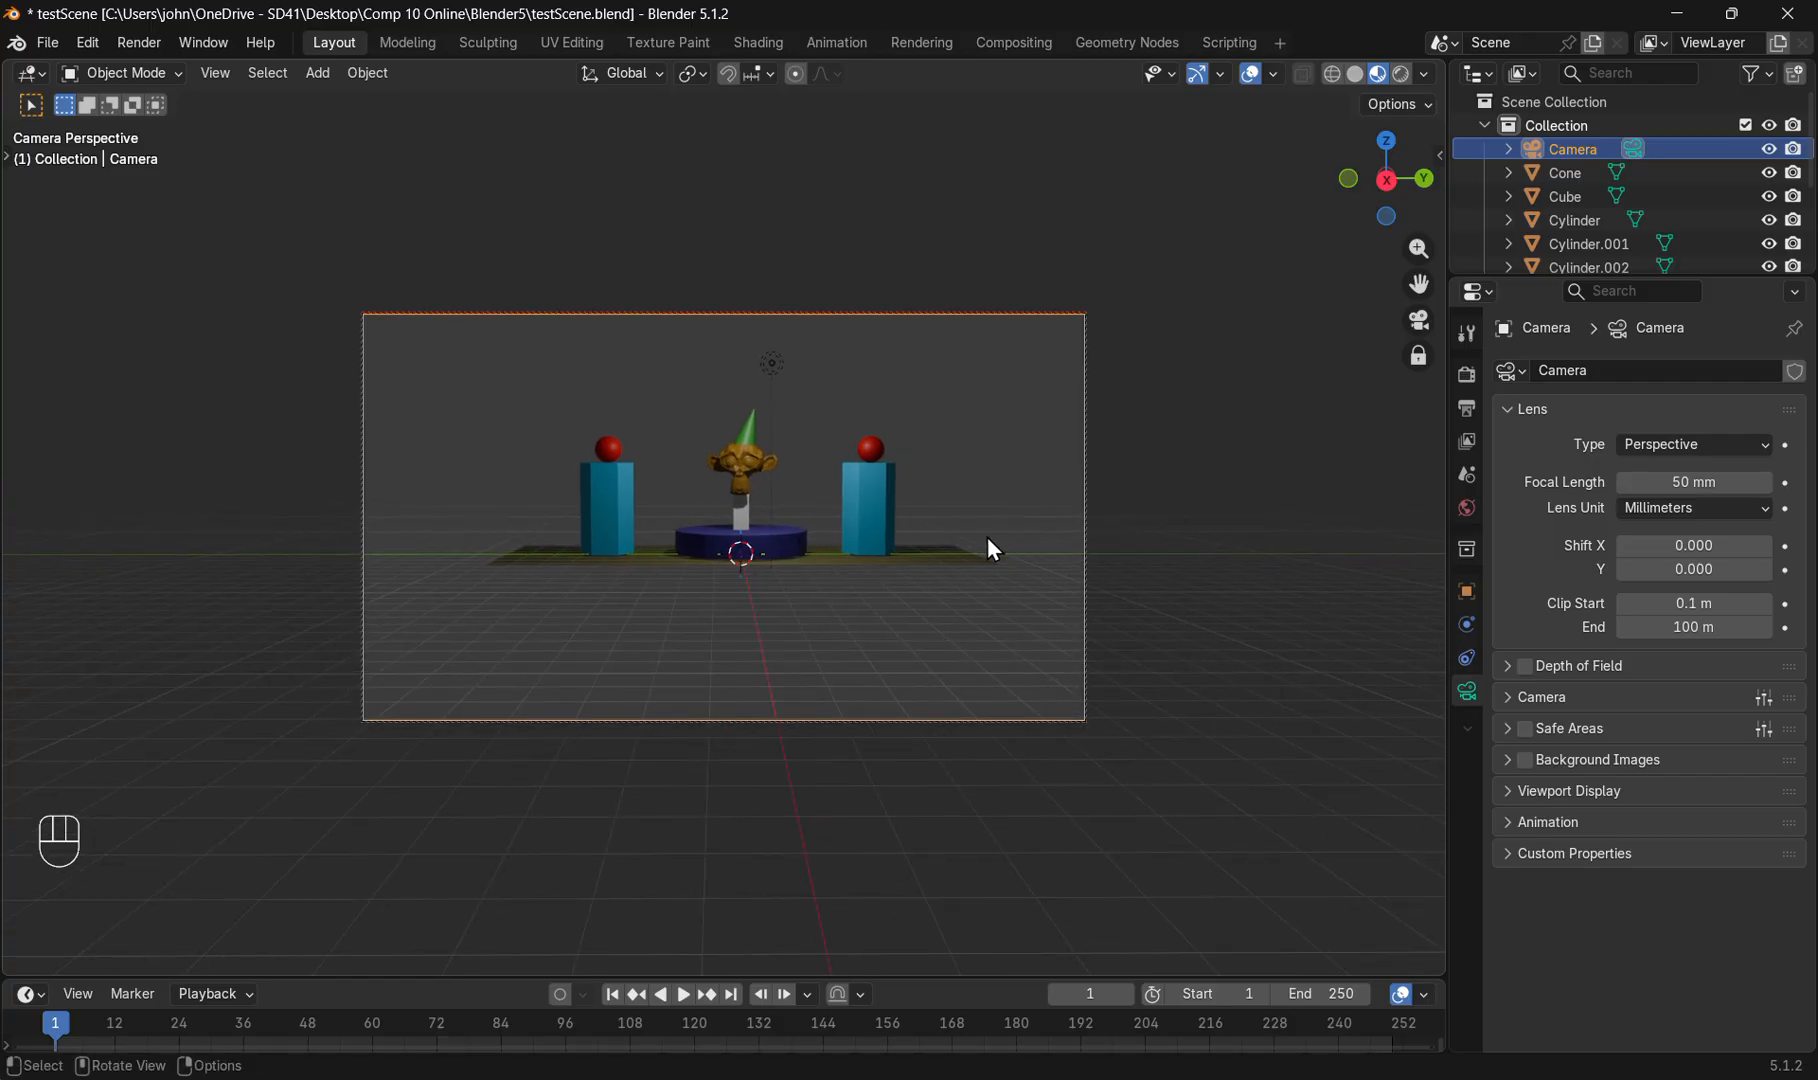
Check the camera's new position from the user perspective, return to the camera view and inspect the Camera to View setting.
{"action": "key", "text": "KP_0"}
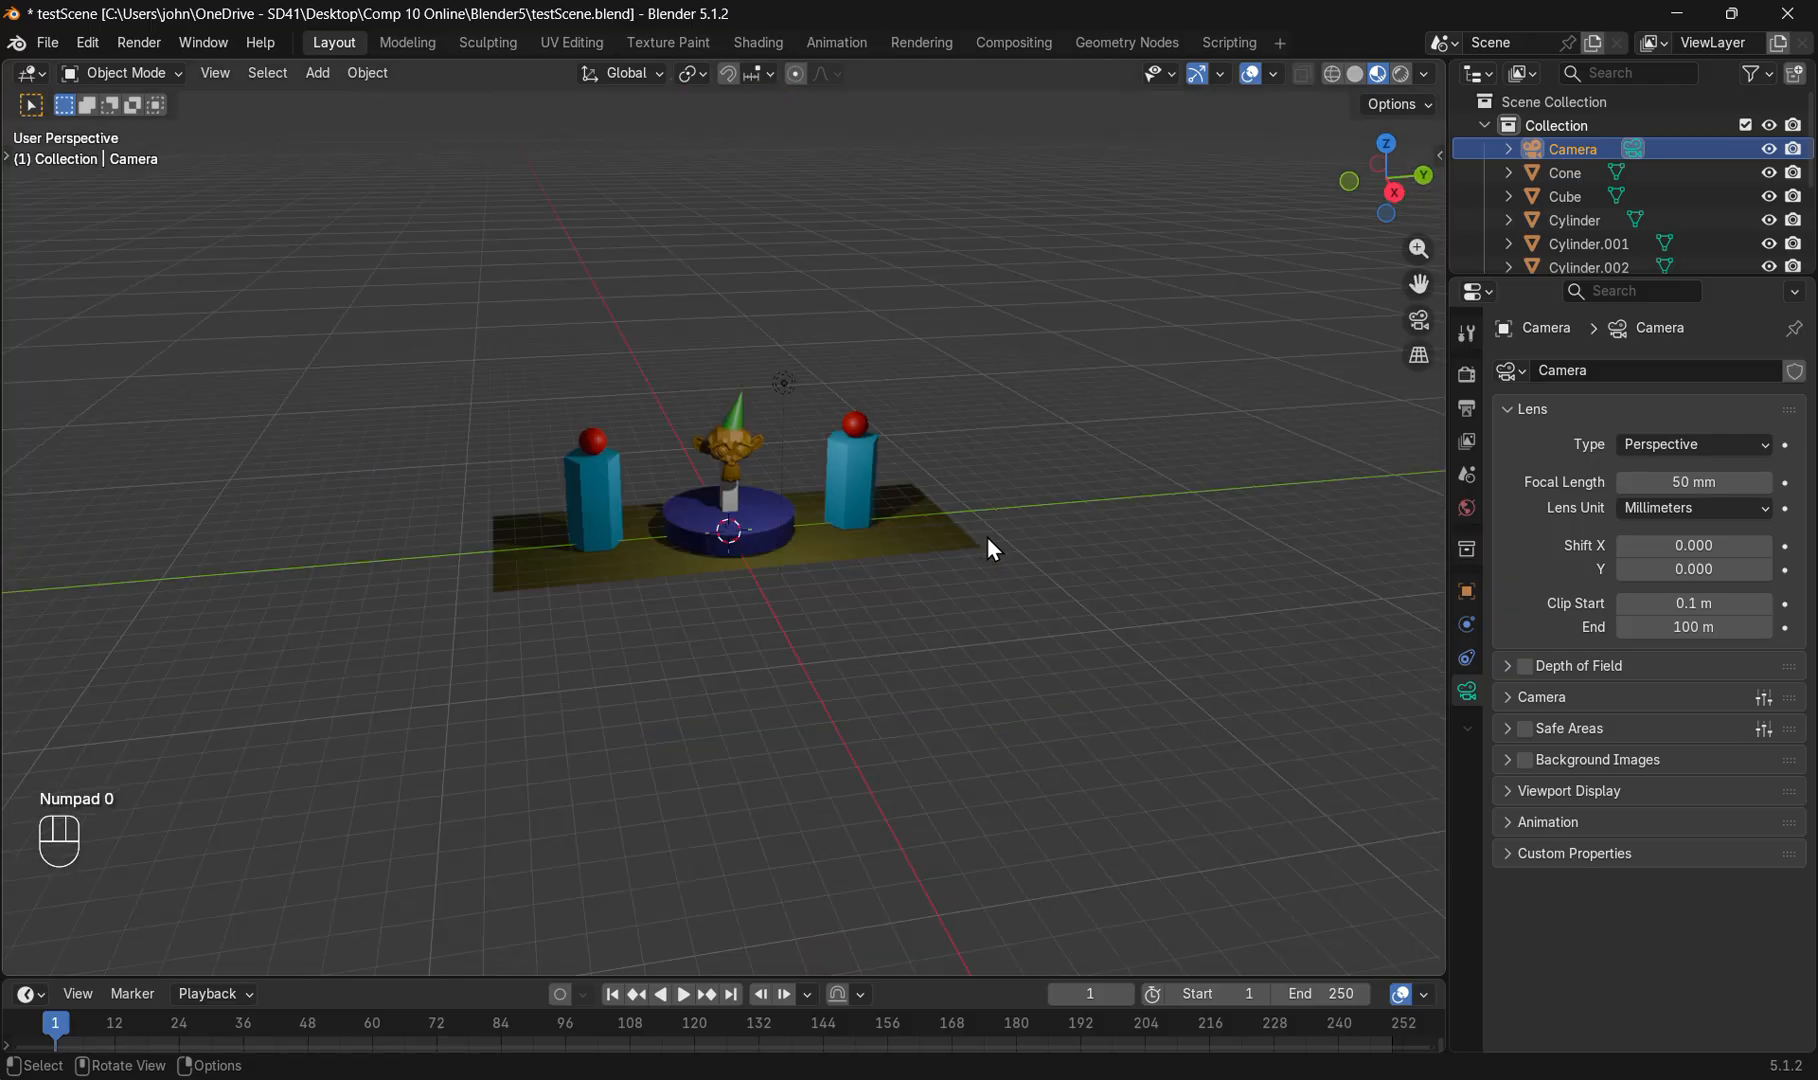
{"action": "scroll", "coordinate": [973, 542], "scroll_direction": "down", "scroll_amount": 4}
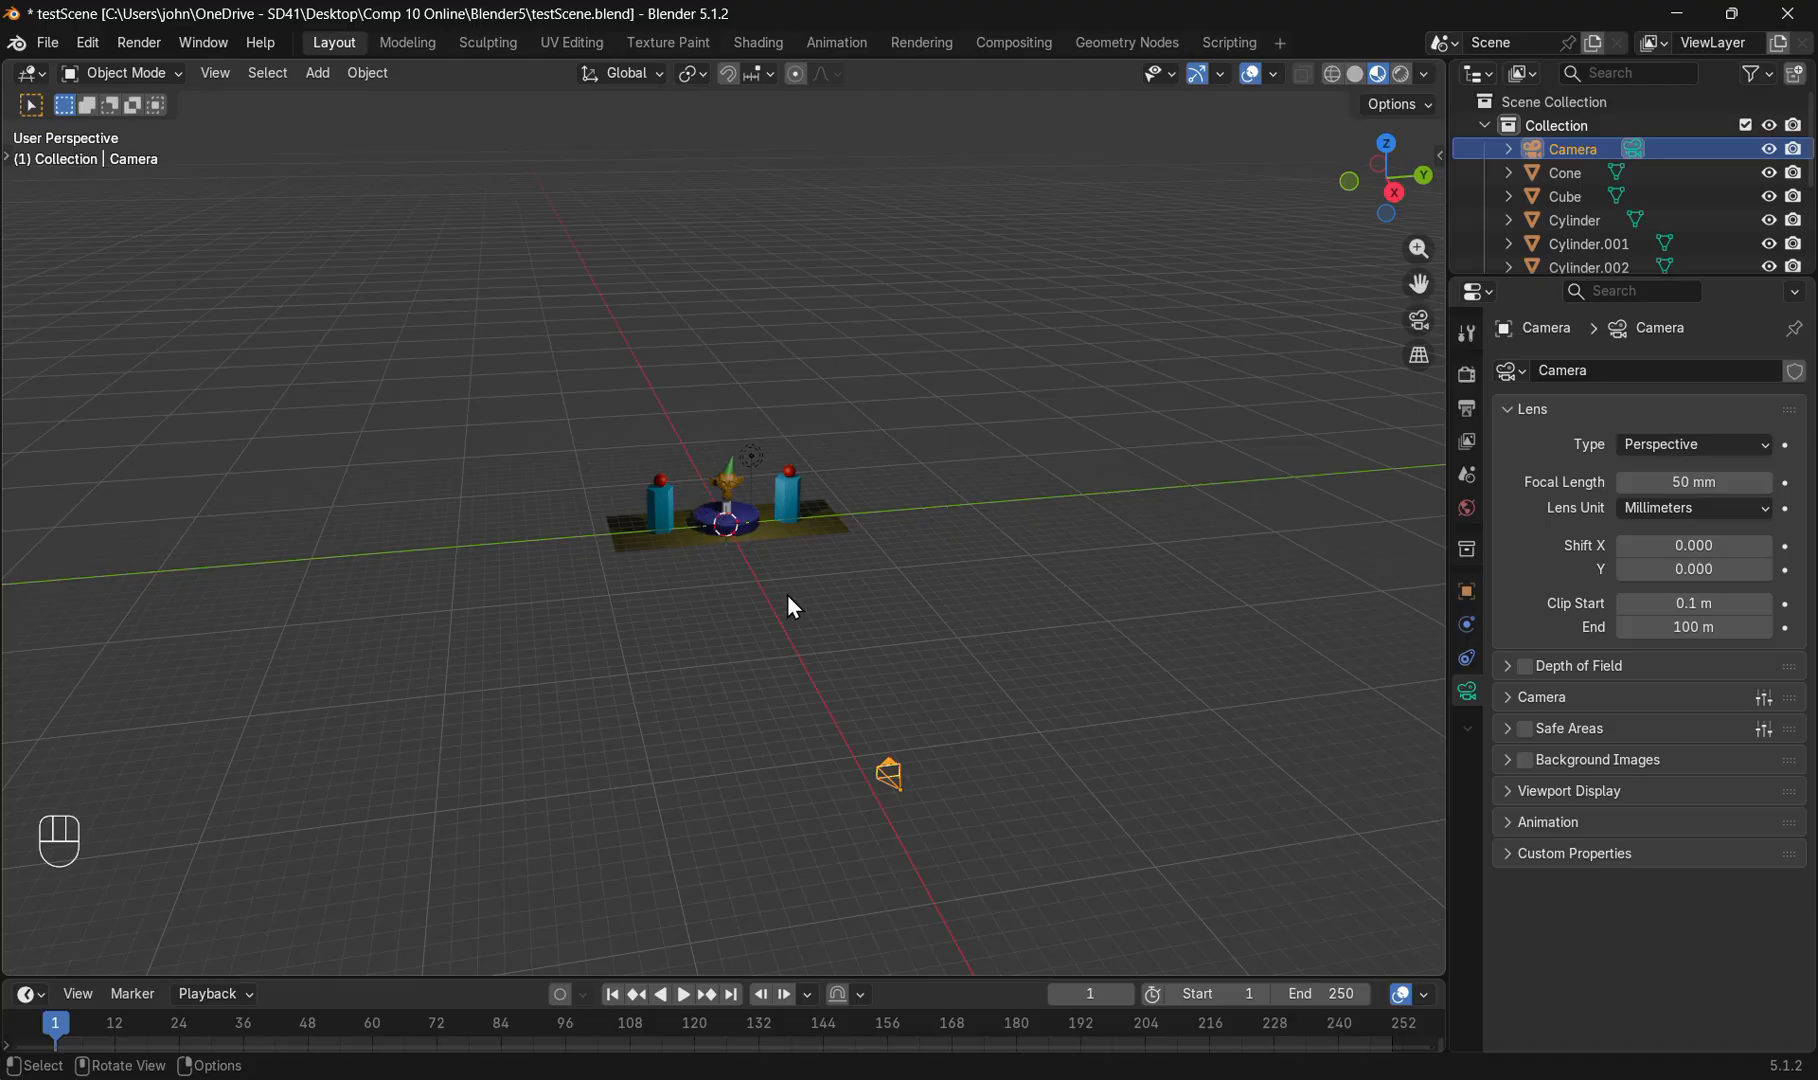
{"action": "key", "text": "KP_0"}
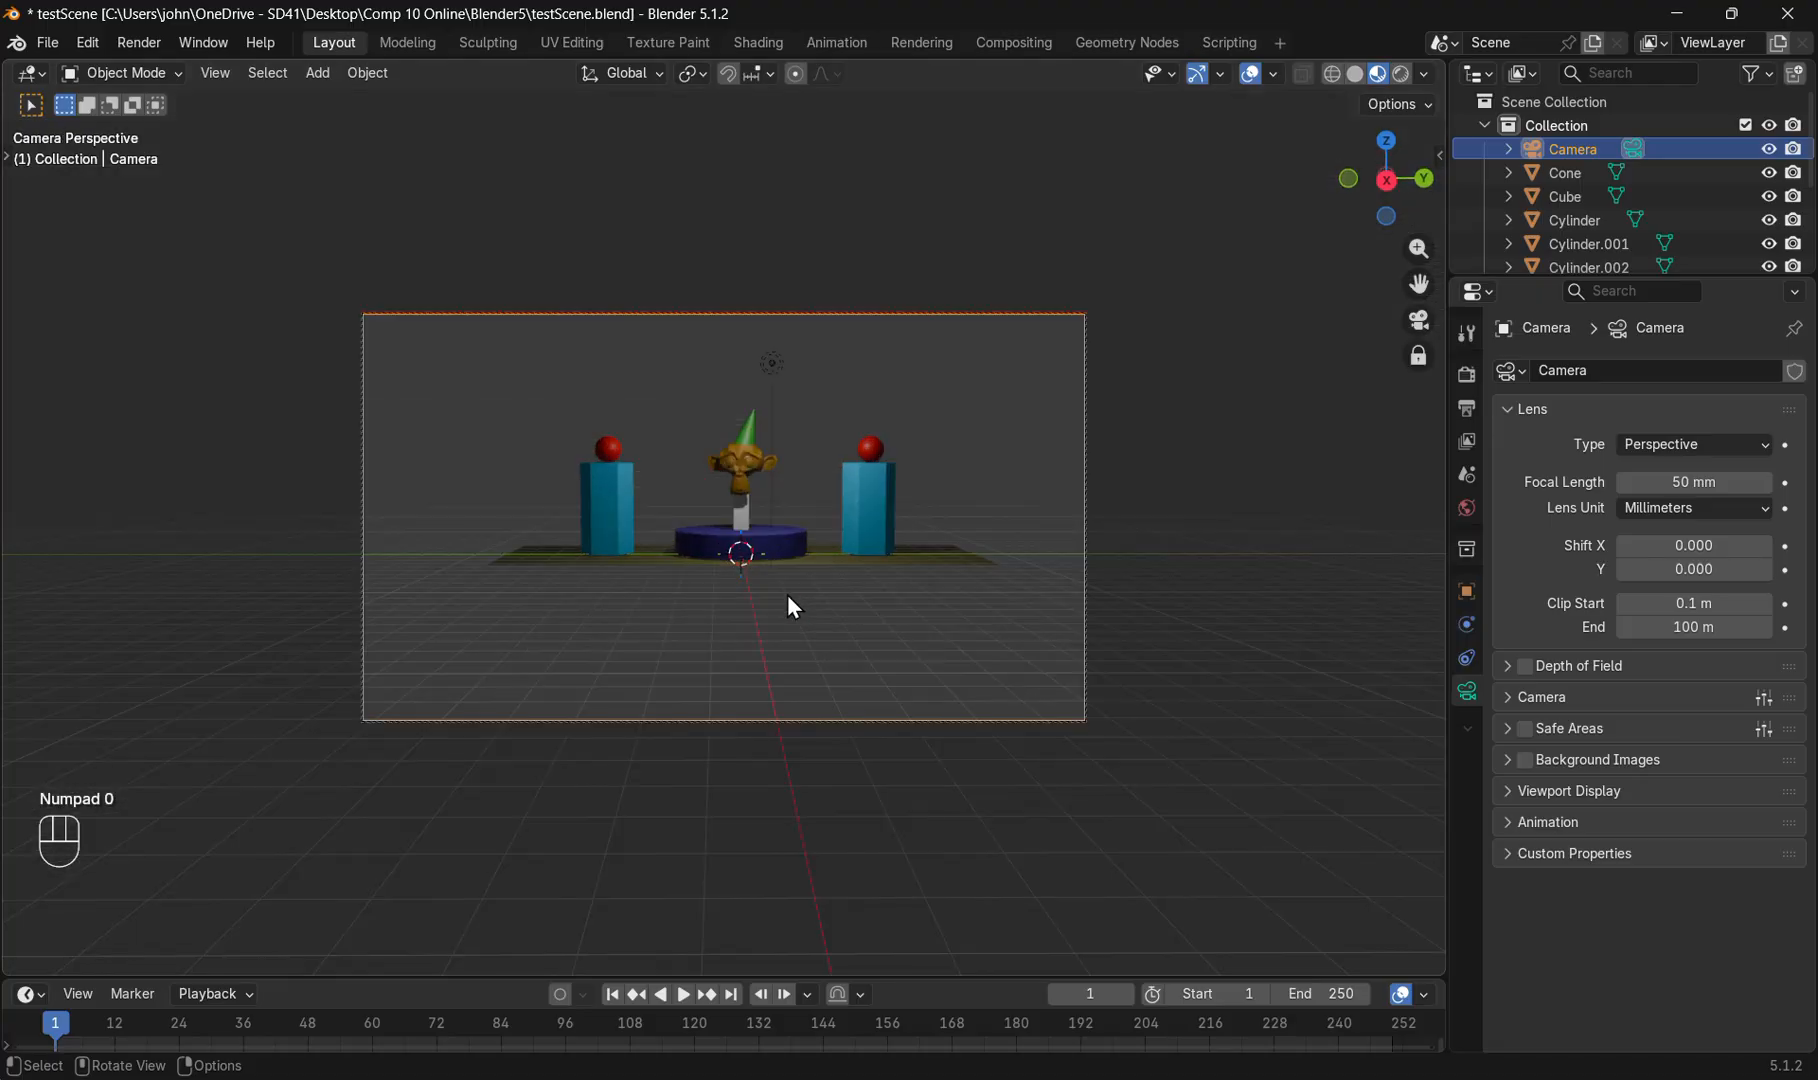
{"action": "key", "text": "n"}
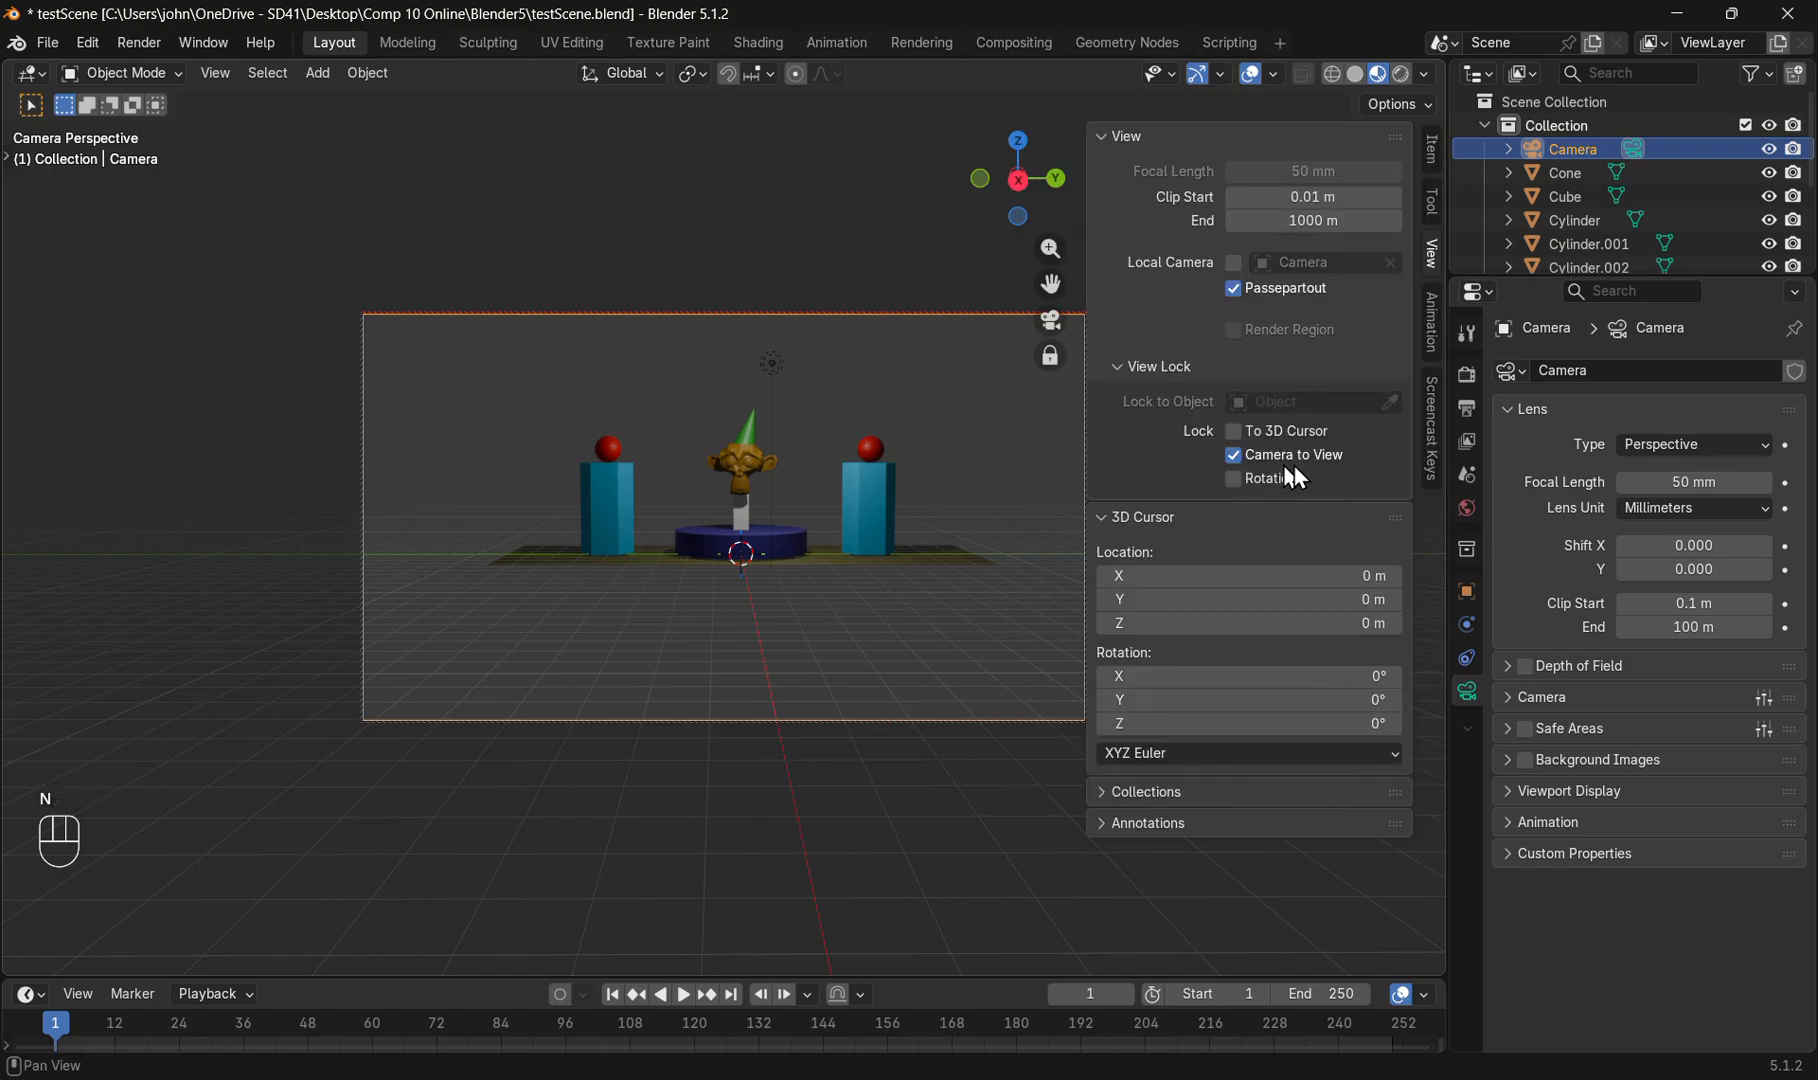
{"action": "key", "text": "n"}
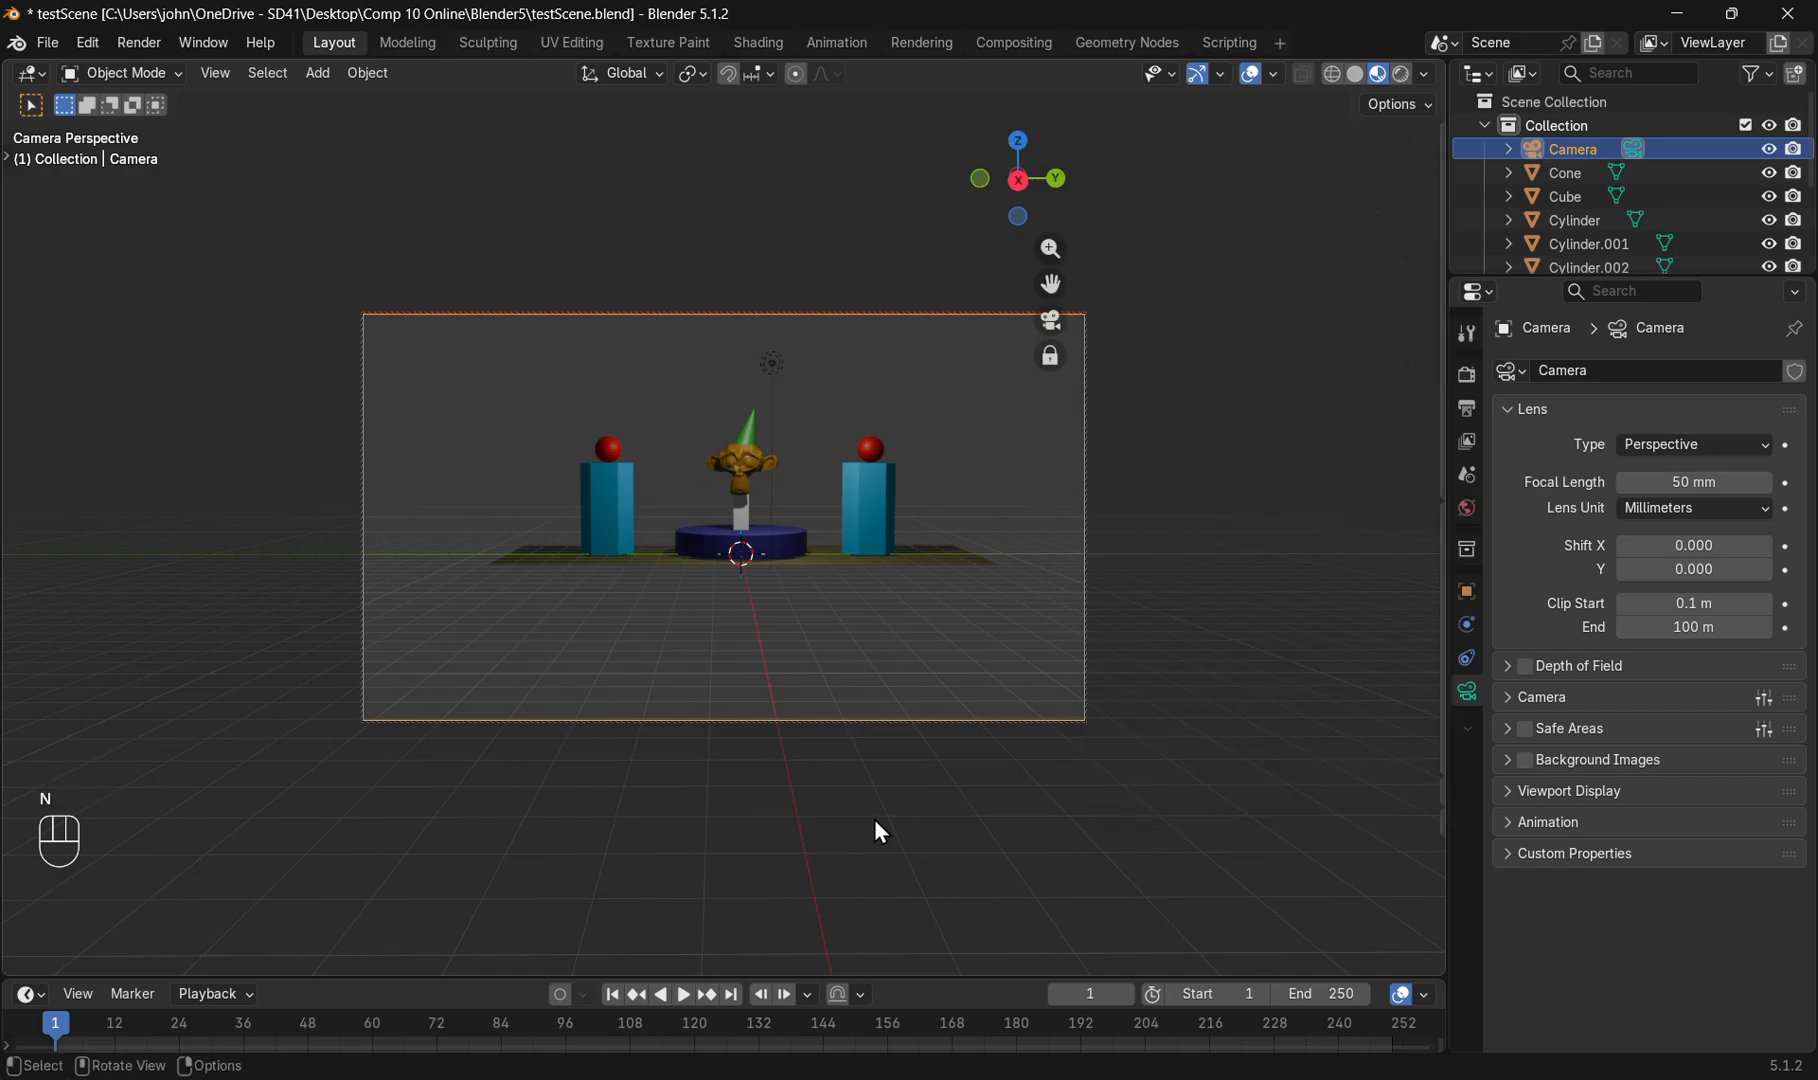
Reframe the locked camera to a close side view of the monkey head and check its new position from the user perspective.
{"action": "middle_click_drag", "start_coordinate": [730, 578], "coordinate": [886, 690]}
{"action": "scroll", "coordinate": [752, 592], "scroll_direction": "up", "scroll_amount": 3}
{"action": "scroll", "coordinate": [746, 581], "scroll_direction": "up", "scroll_amount": 2}
{"action": "scroll", "coordinate": [758, 578], "scroll_direction": "up", "scroll_amount": 4}
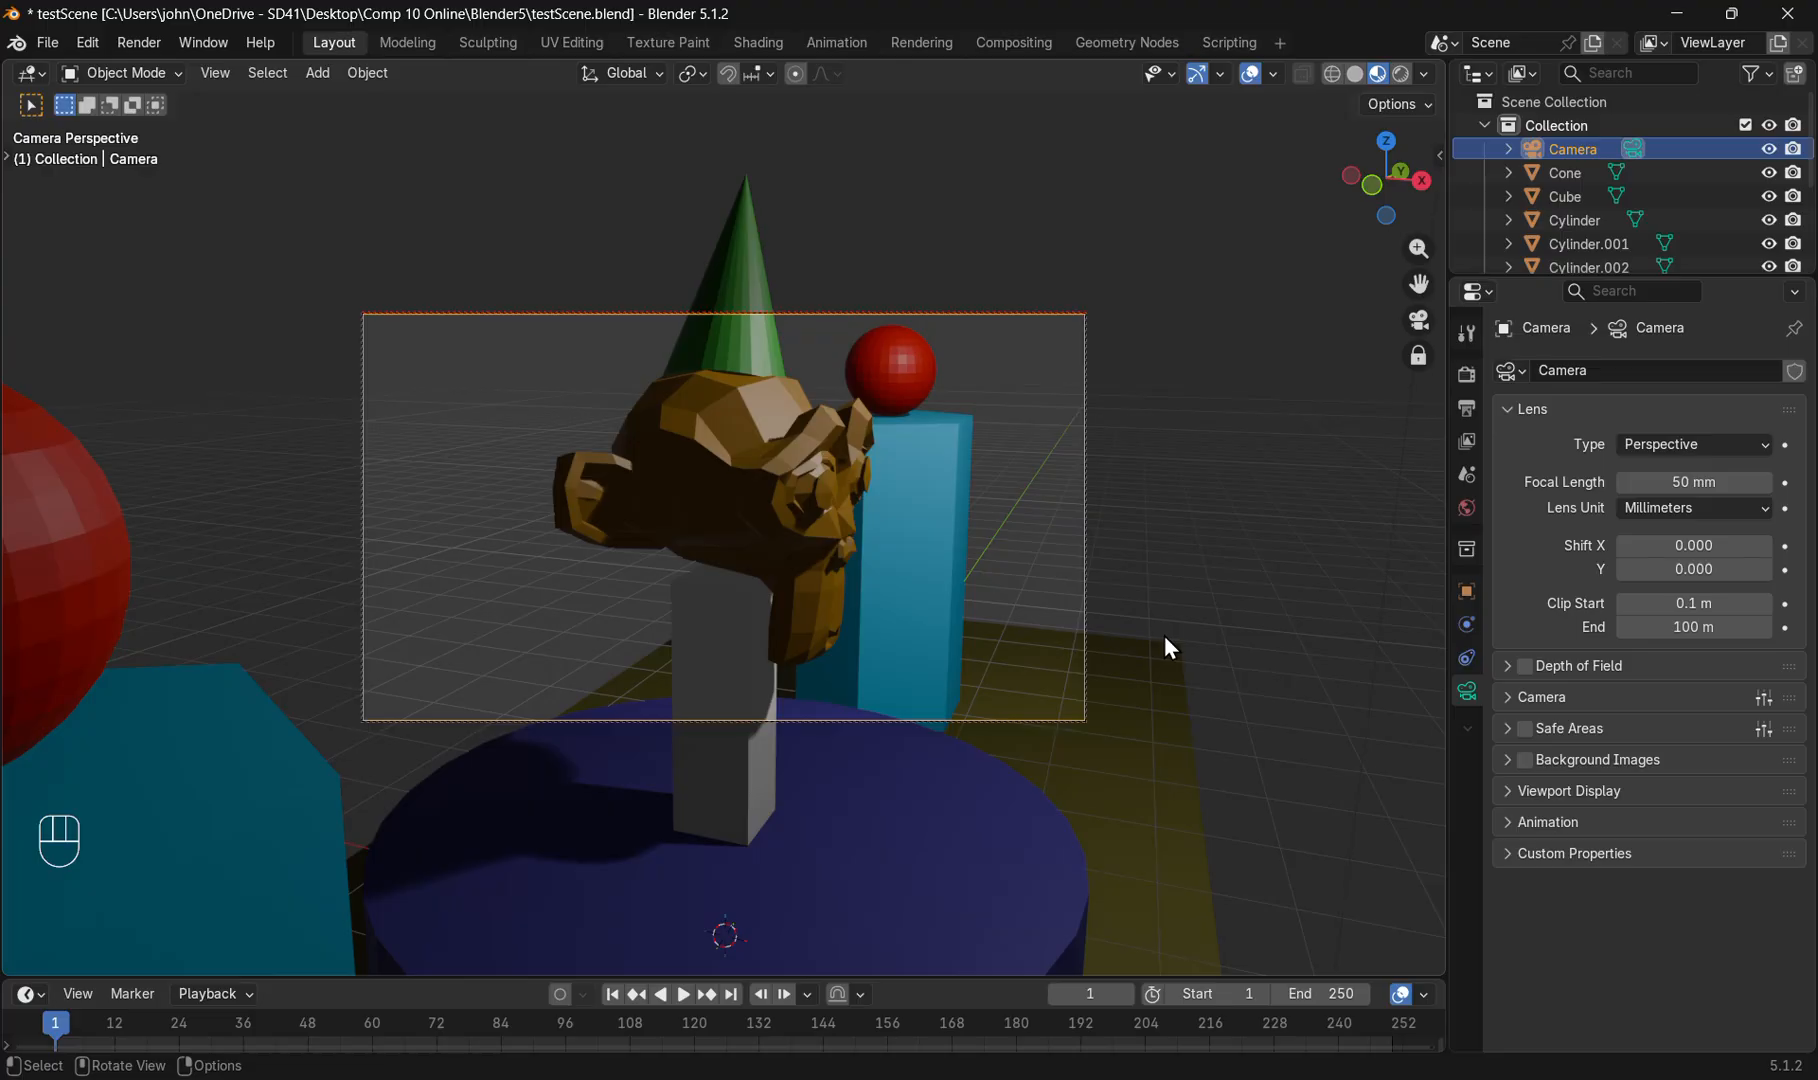
{"action": "key", "text": "KP_0"}
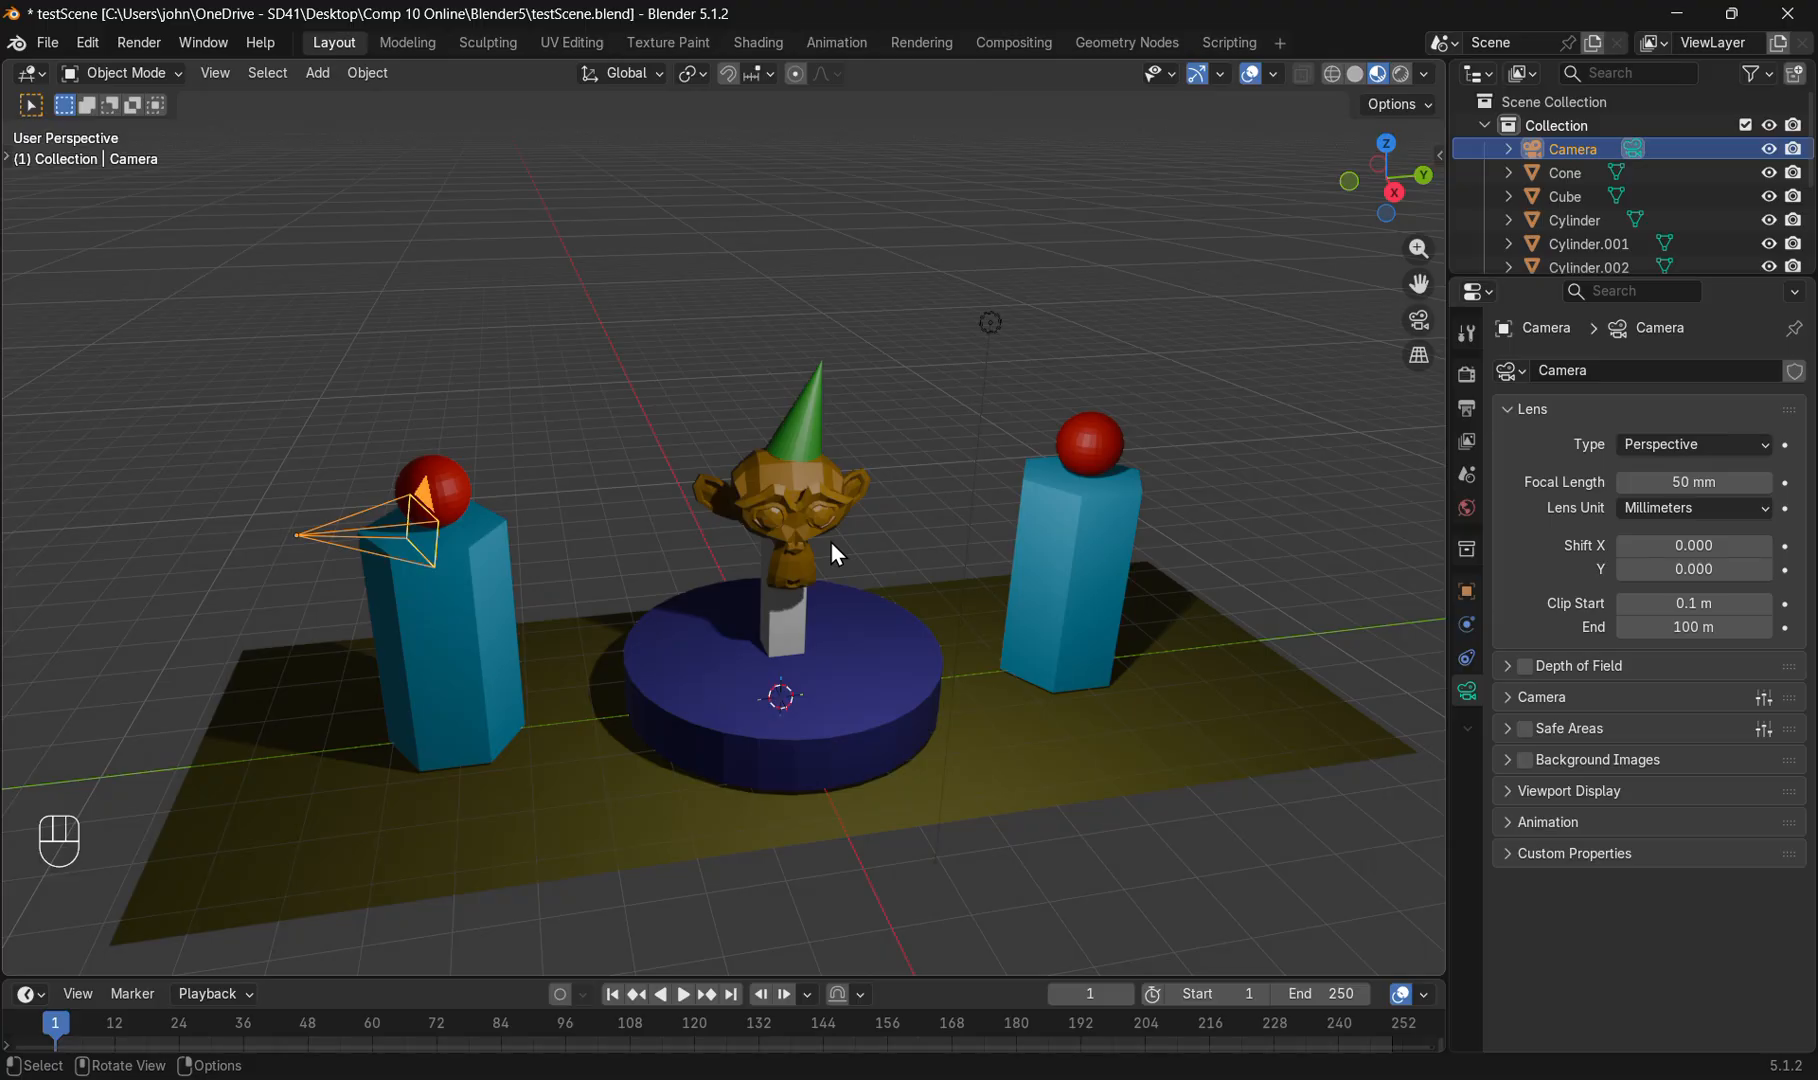
{"action": "key", "text": "KP_0"}
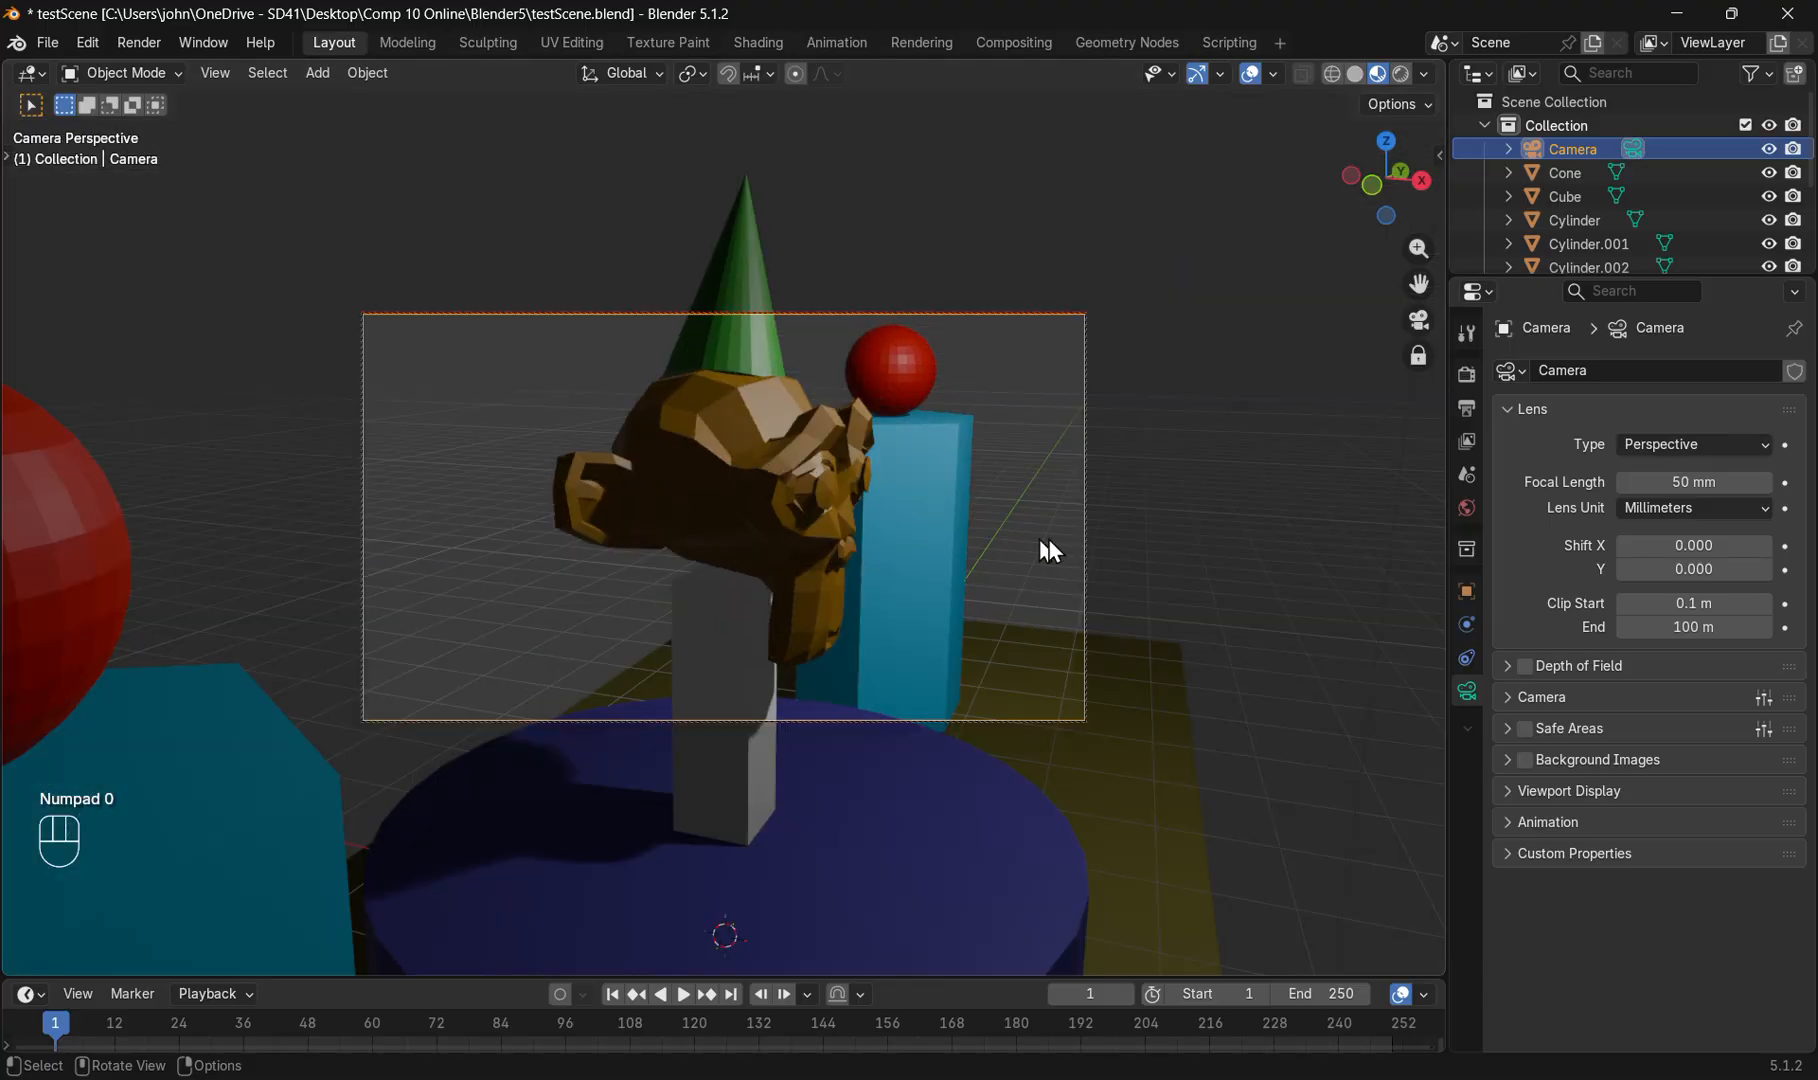
Enlarge the camera frame in the viewport with Camera to View disabled, and re-enable the lock.
{"action": "key", "text": "n"}
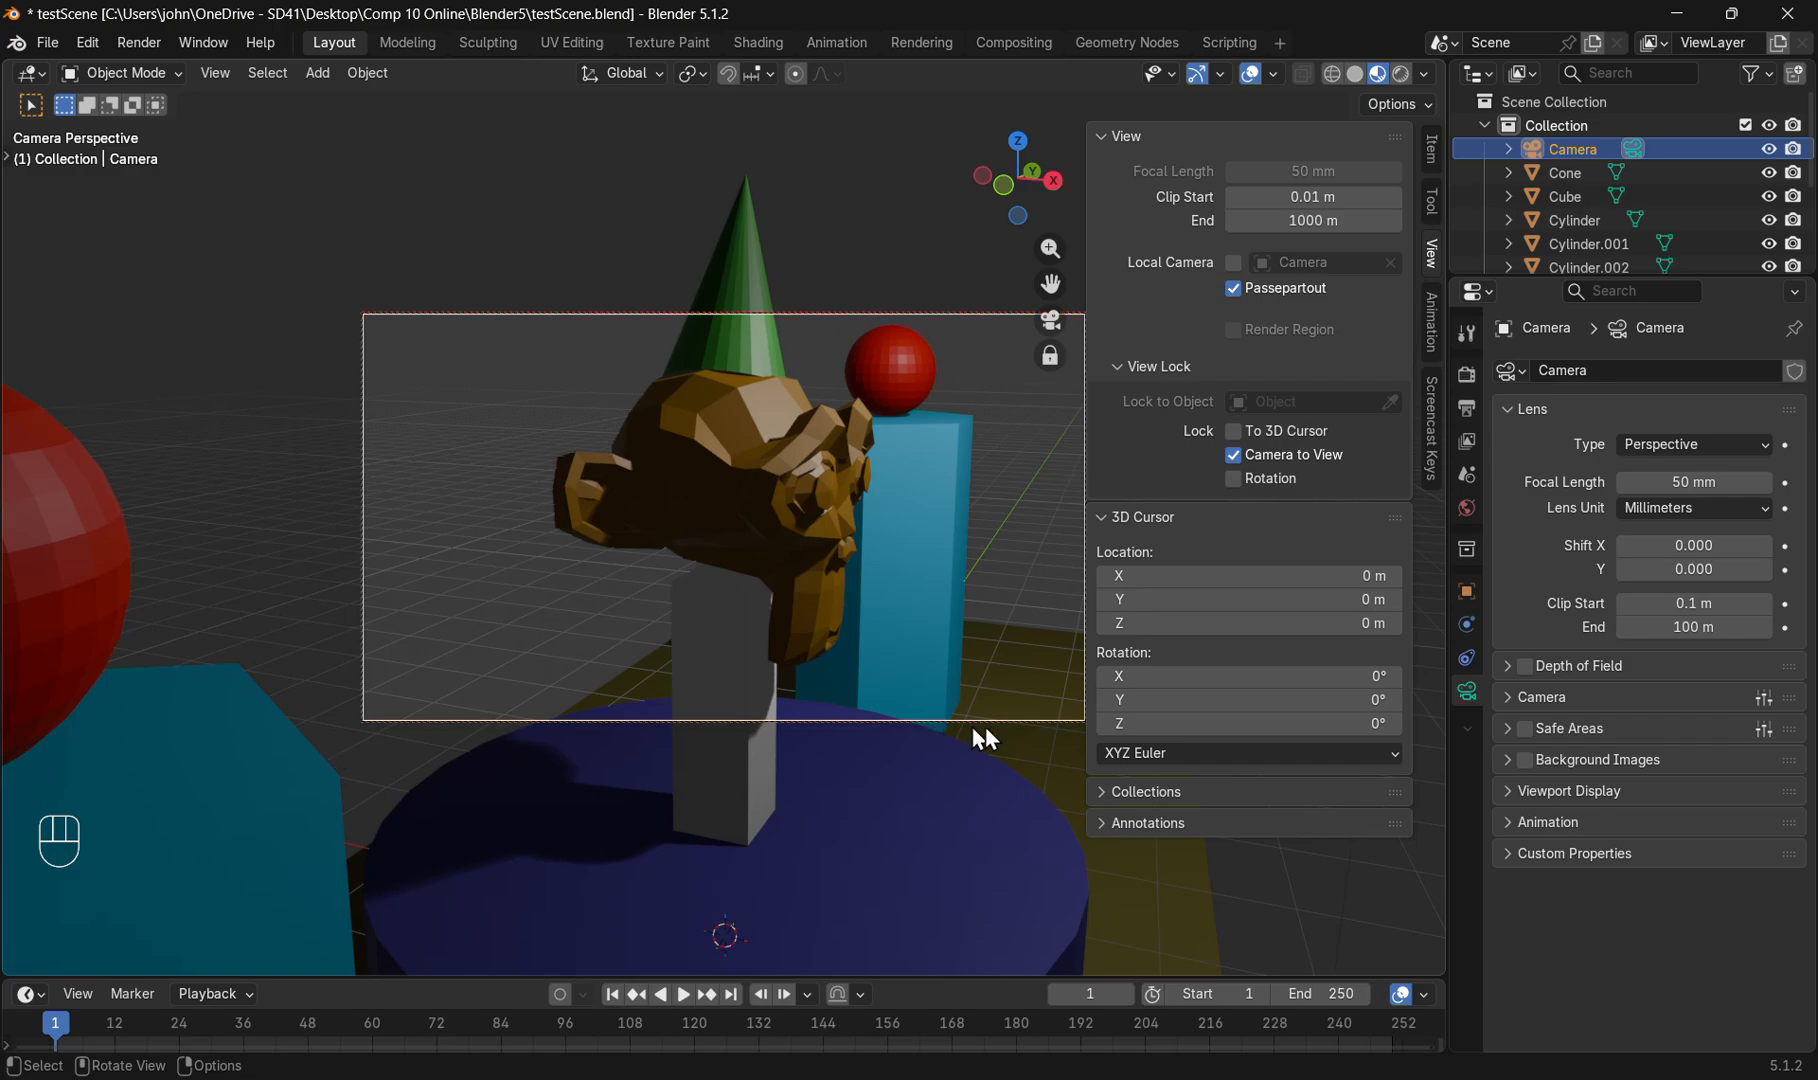
{"action": "left_click", "coordinate": [1233, 457]}
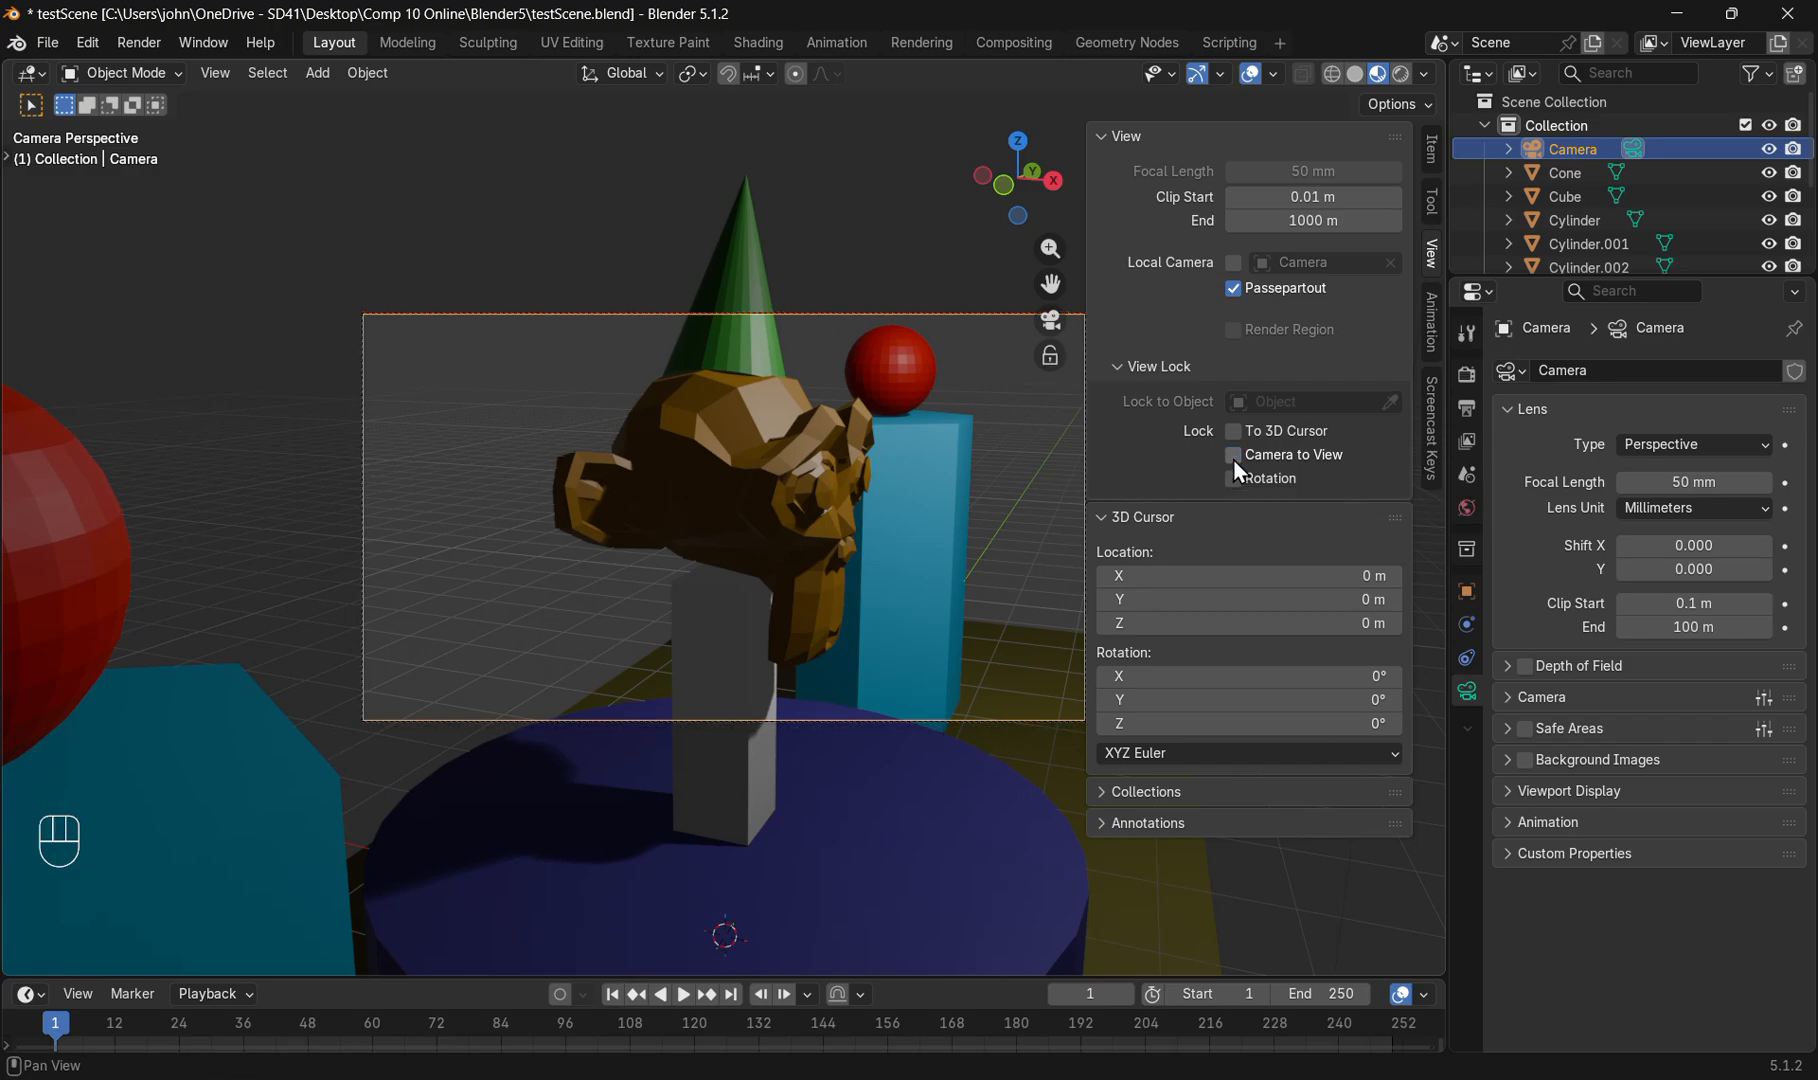
{"action": "scroll", "coordinate": [720, 516], "scroll_direction": "down", "scroll_amount": 7}
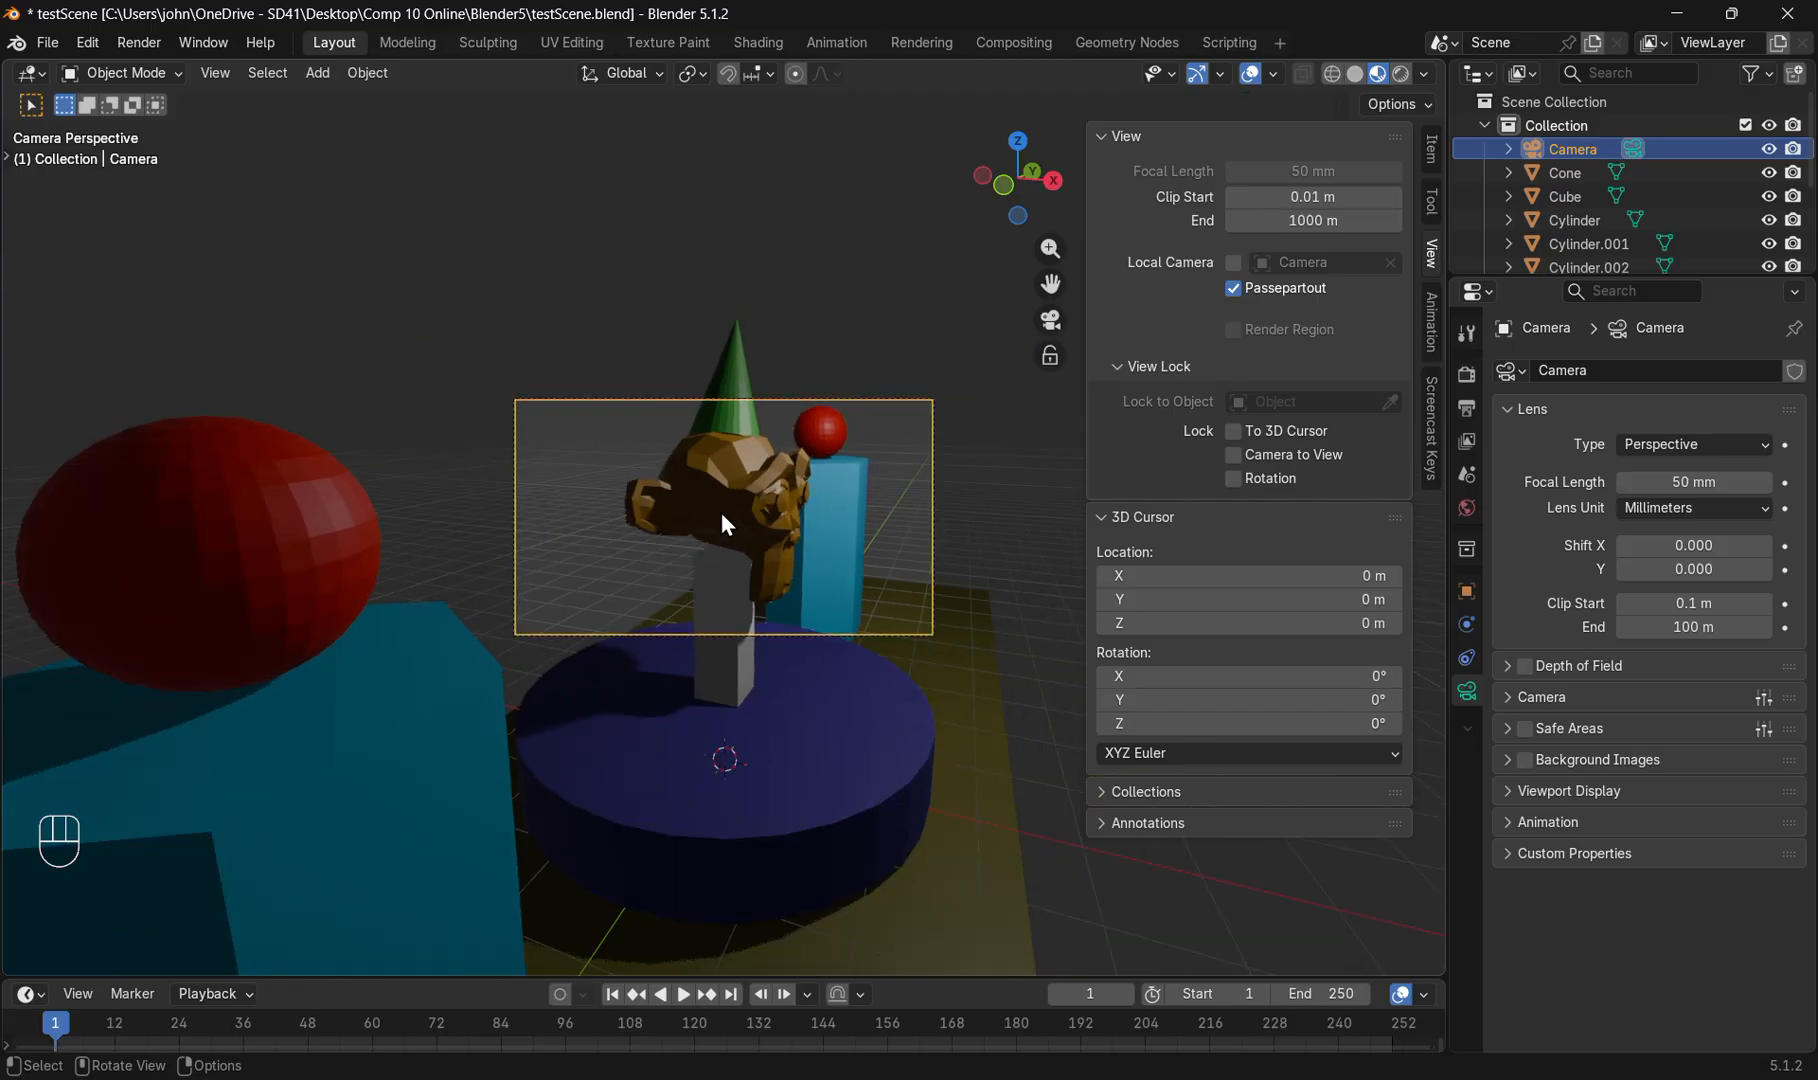
{"action": "scroll", "coordinate": [724, 519], "scroll_direction": "up", "scroll_amount": 8}
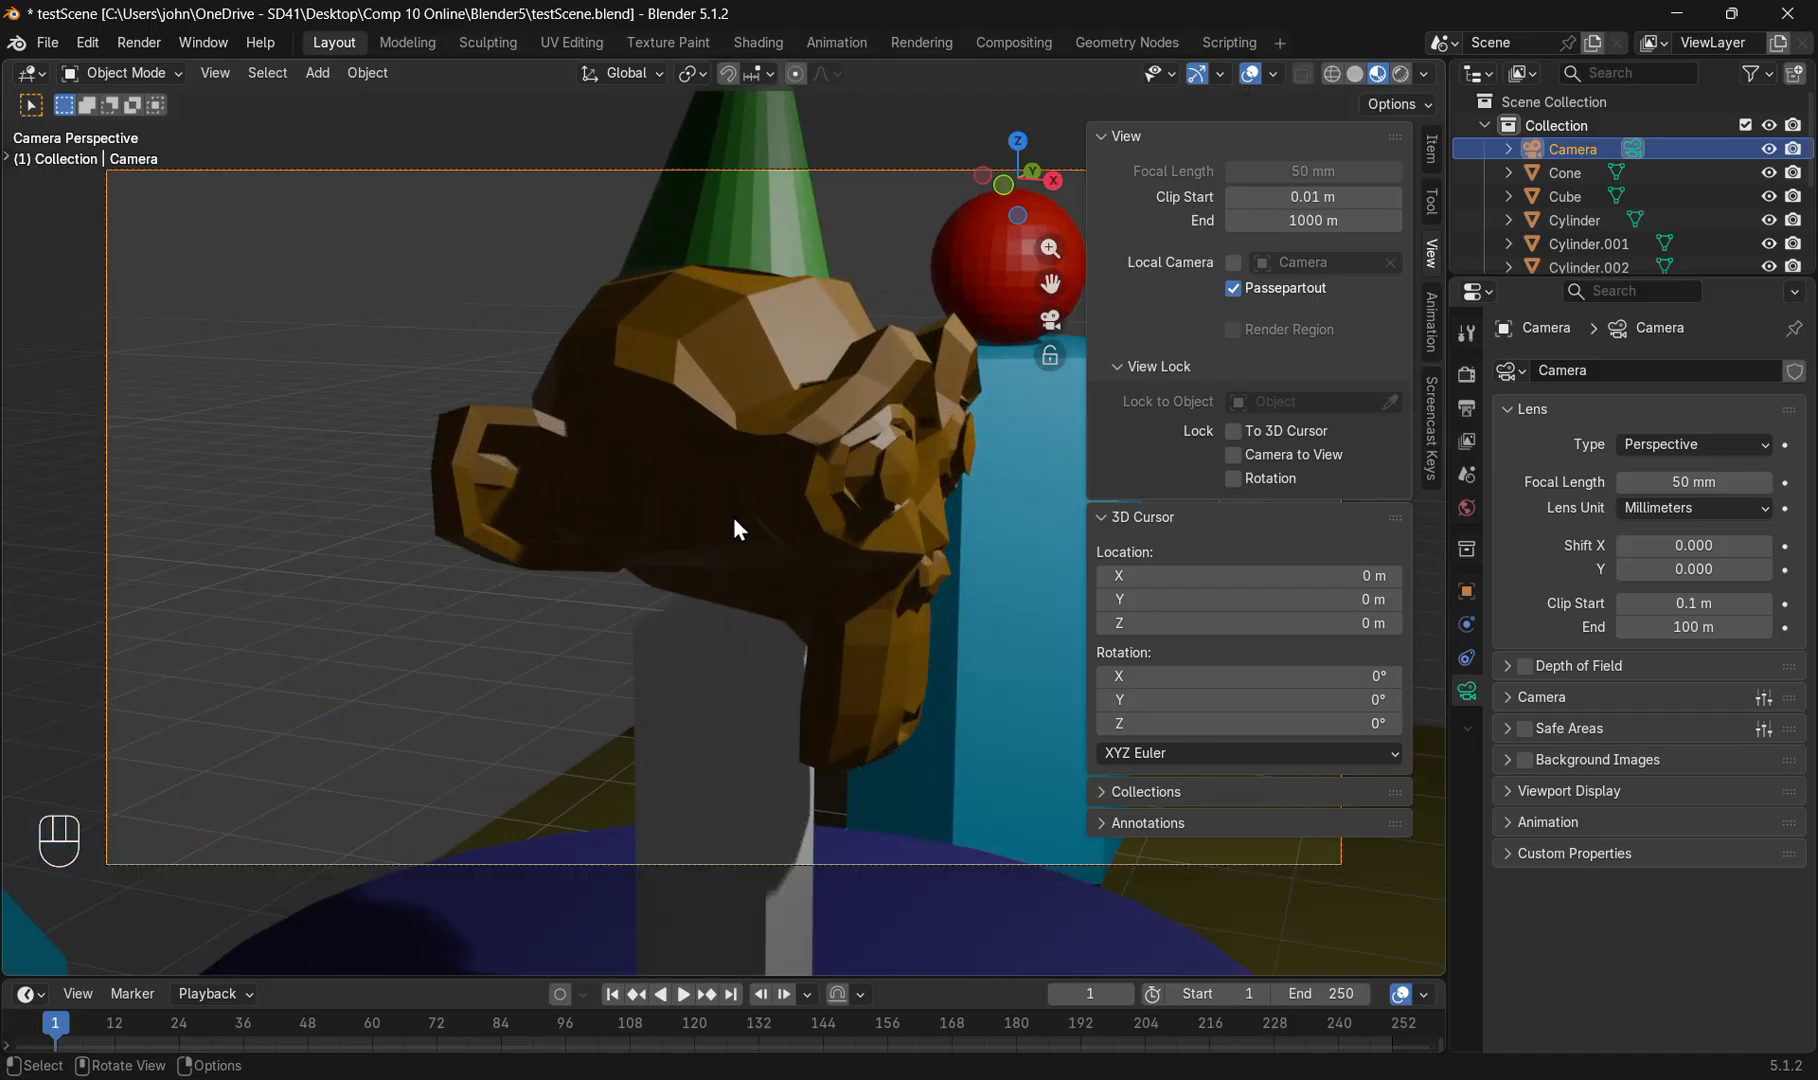
{"action": "left_click", "coordinate": [1233, 455]}
{"action": "key", "text": "n"}
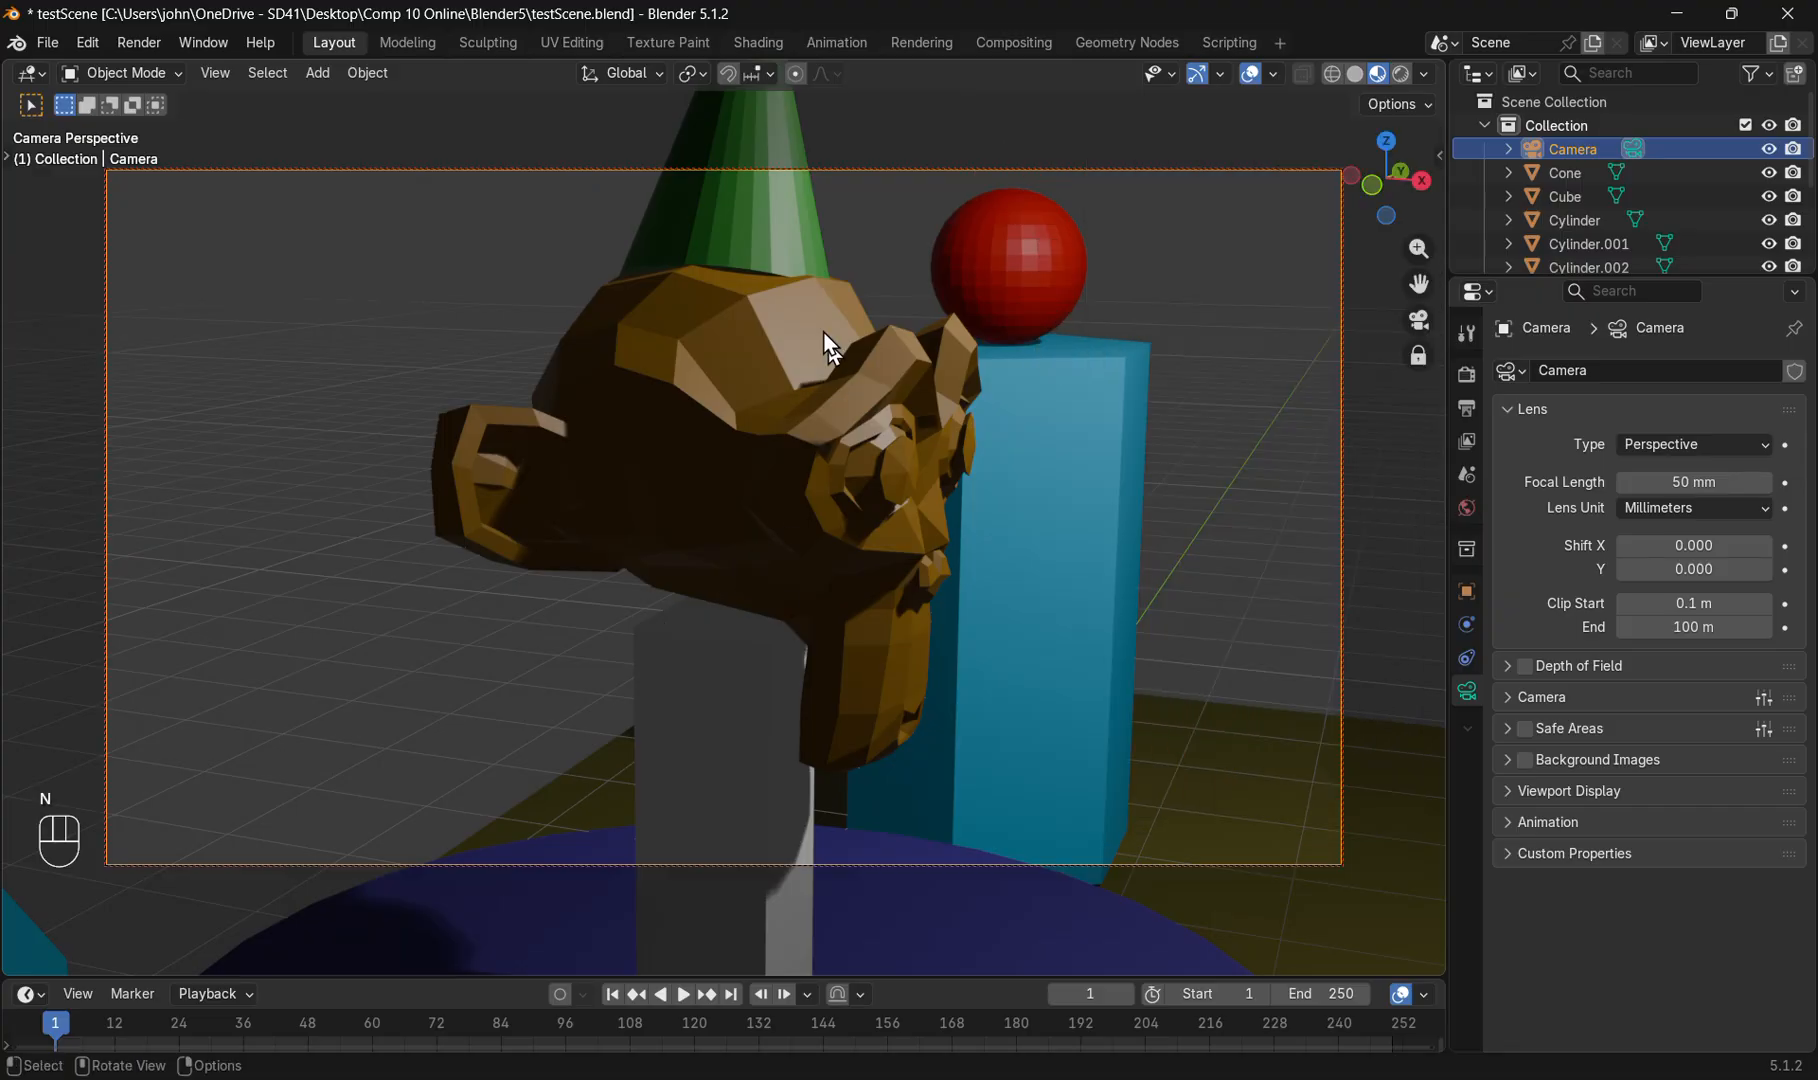
Pull the locked camera back and orbit it to a three-quarter view of the monkey head, checking its position from the user perspective.
{"action": "scroll", "coordinate": [430, 366], "scroll_direction": "down", "scroll_amount": 4}
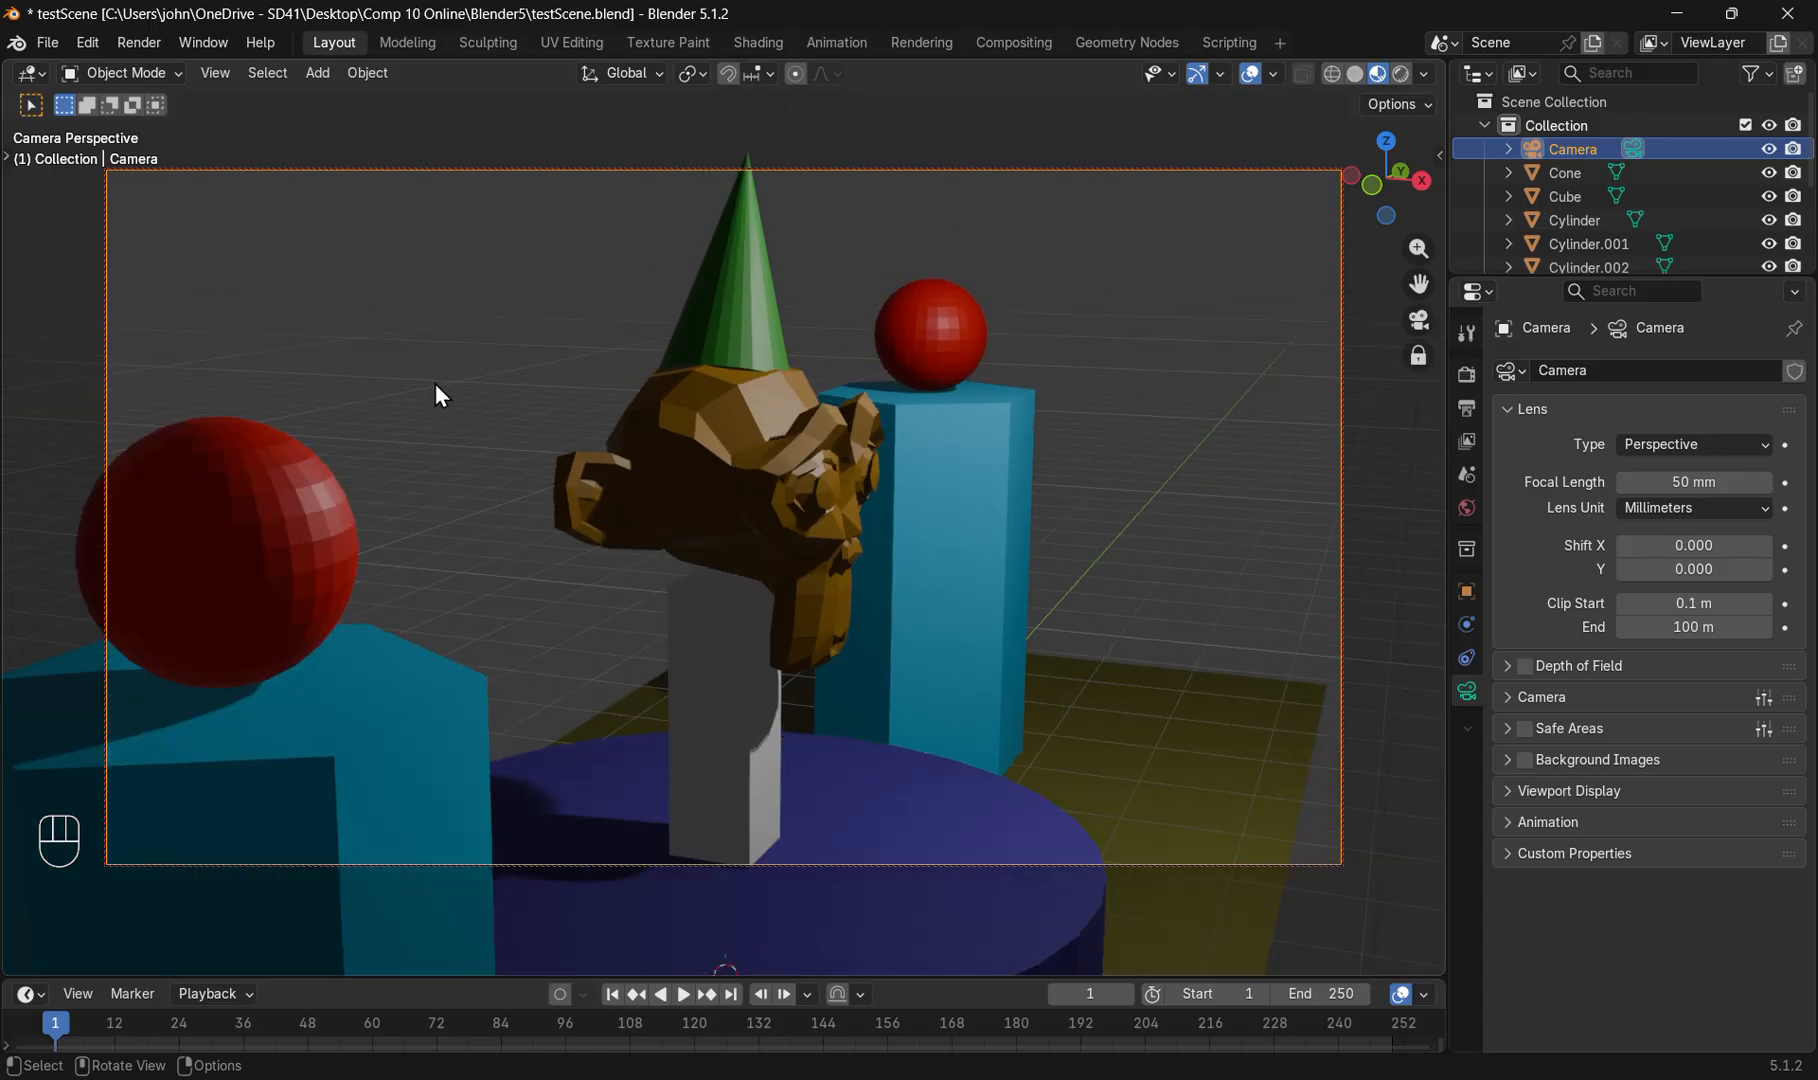
{"action": "middle_click_drag", "start_coordinate": [719, 411], "coordinate": [632, 428]}
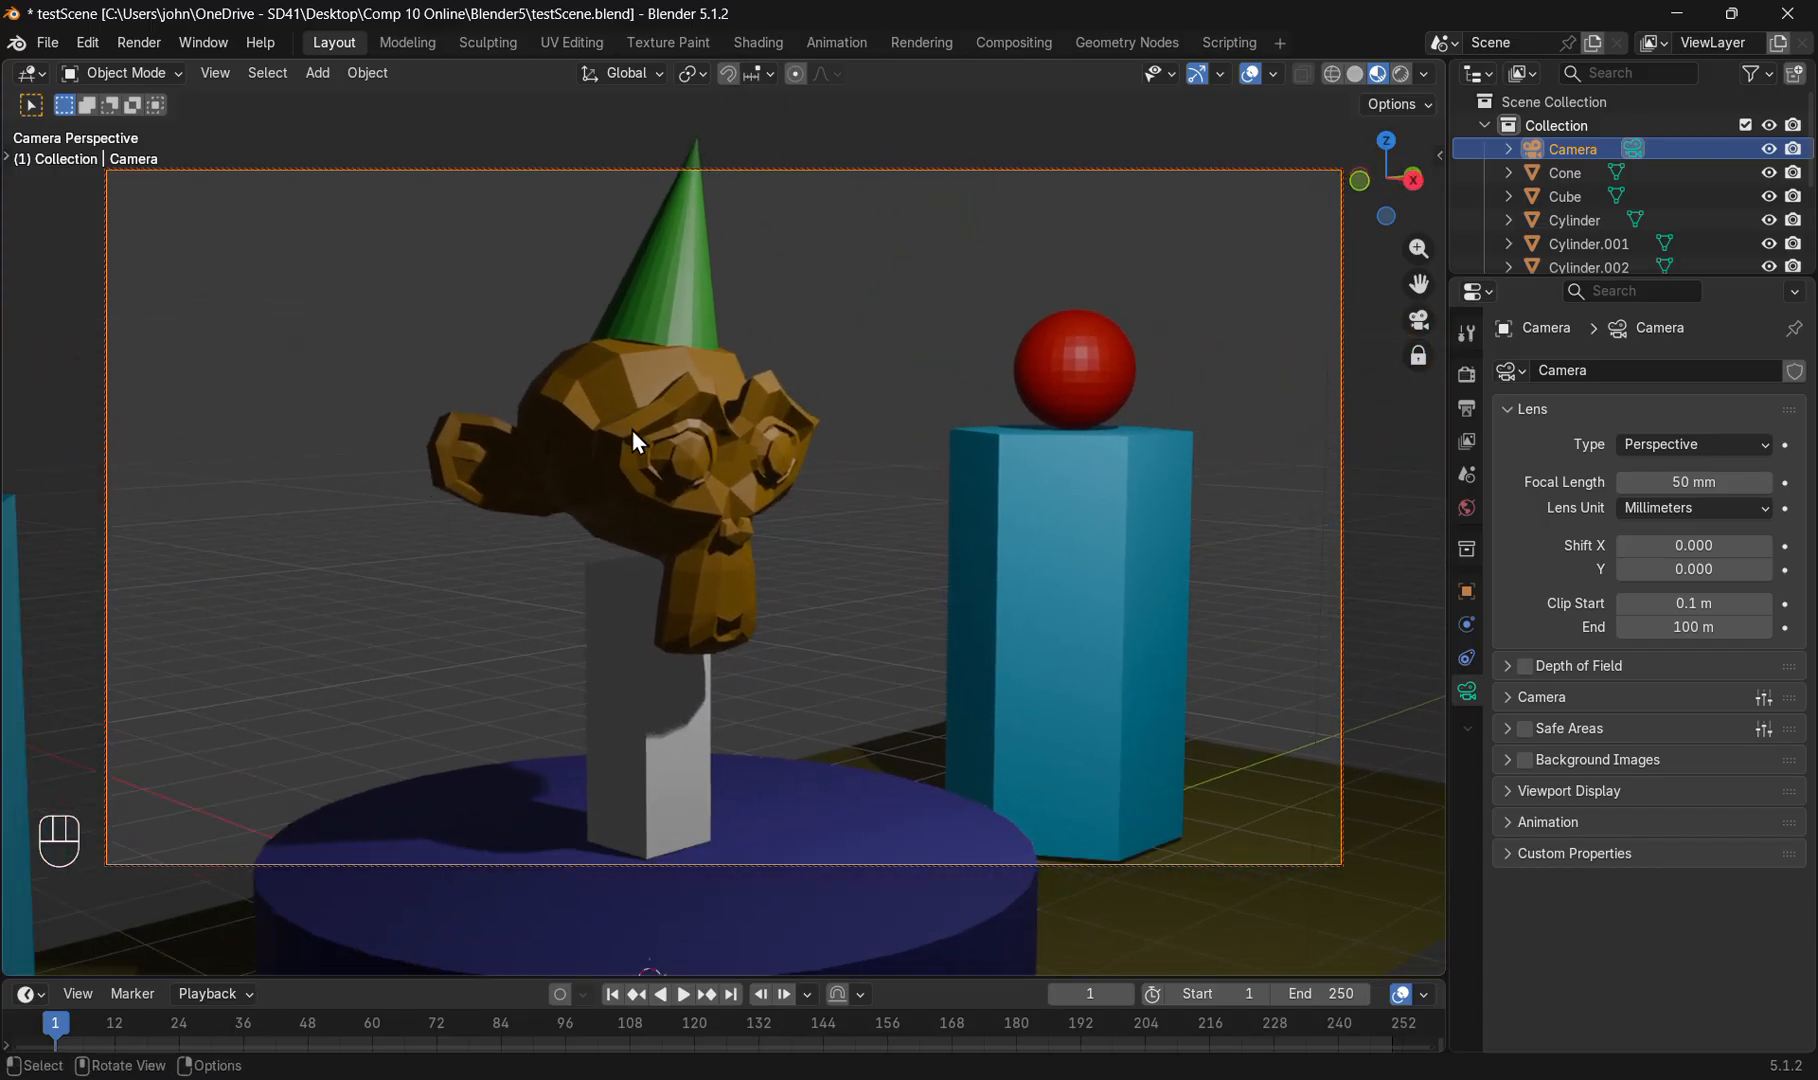
{"action": "key", "text": "KP_0"}
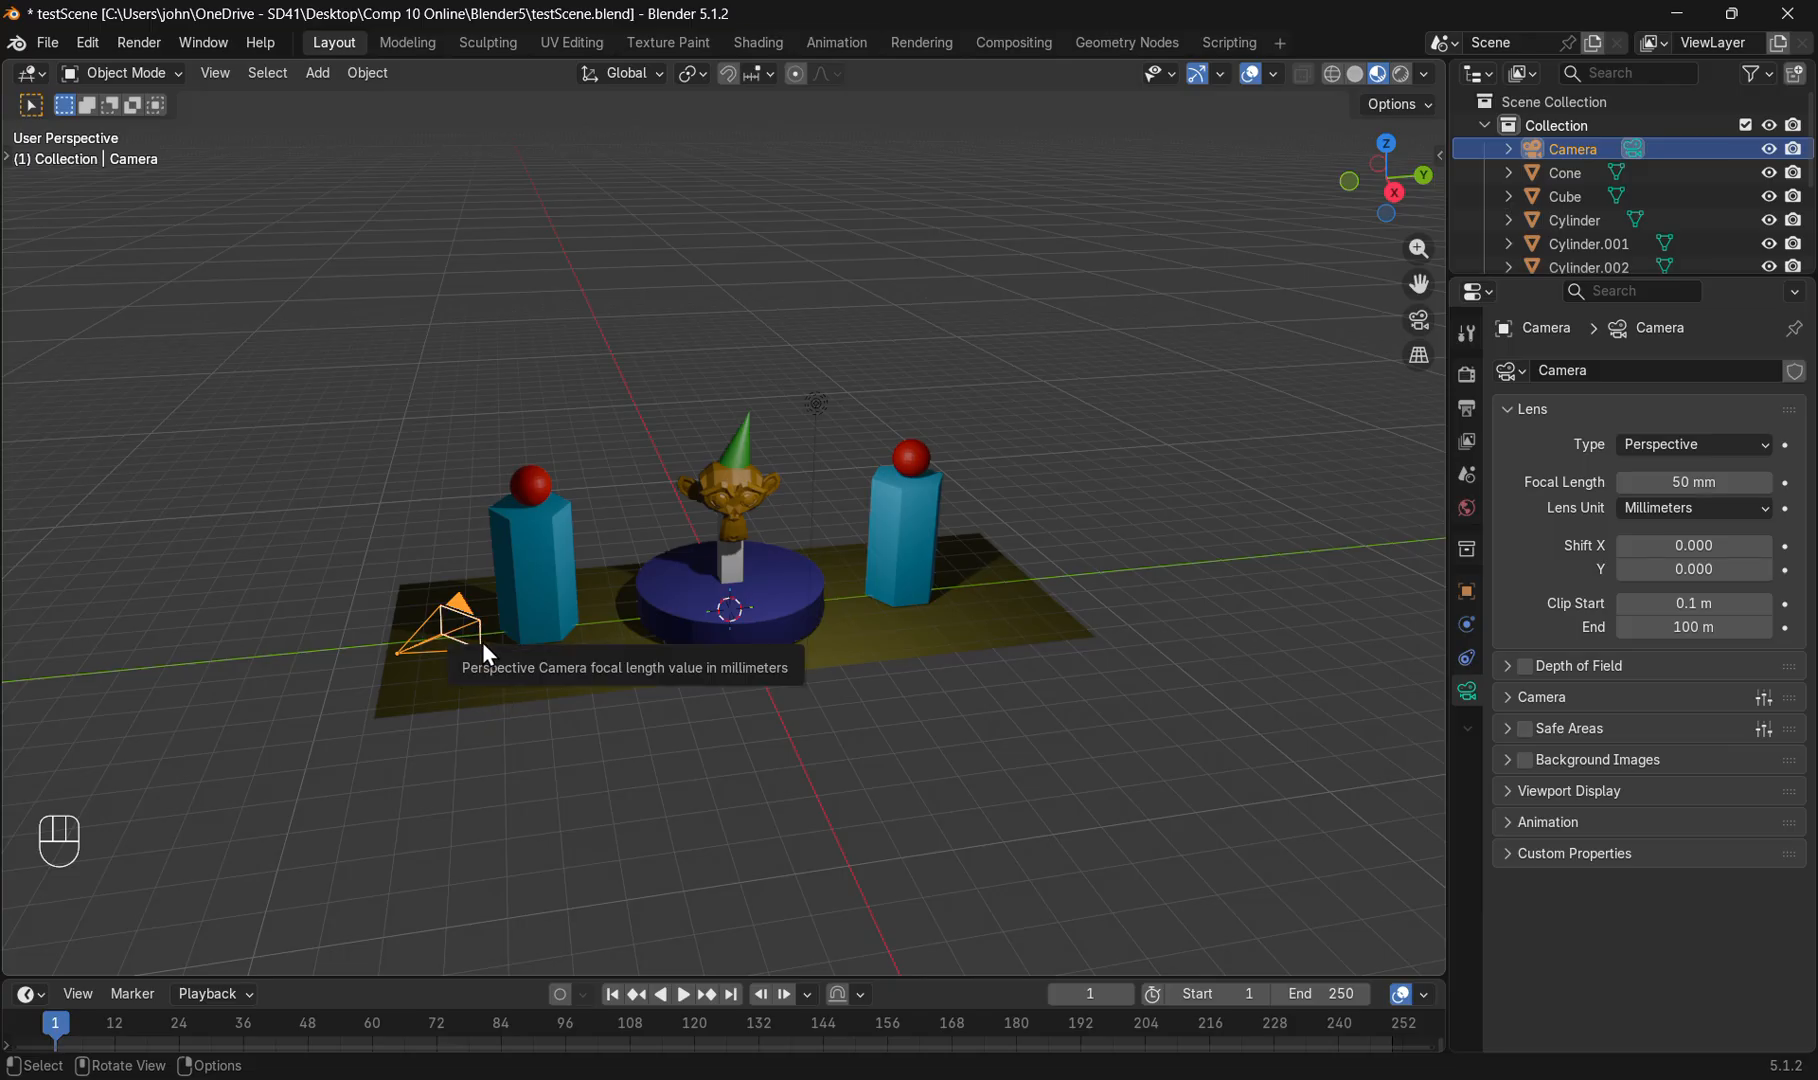
{"action": "key", "text": "KP_0"}
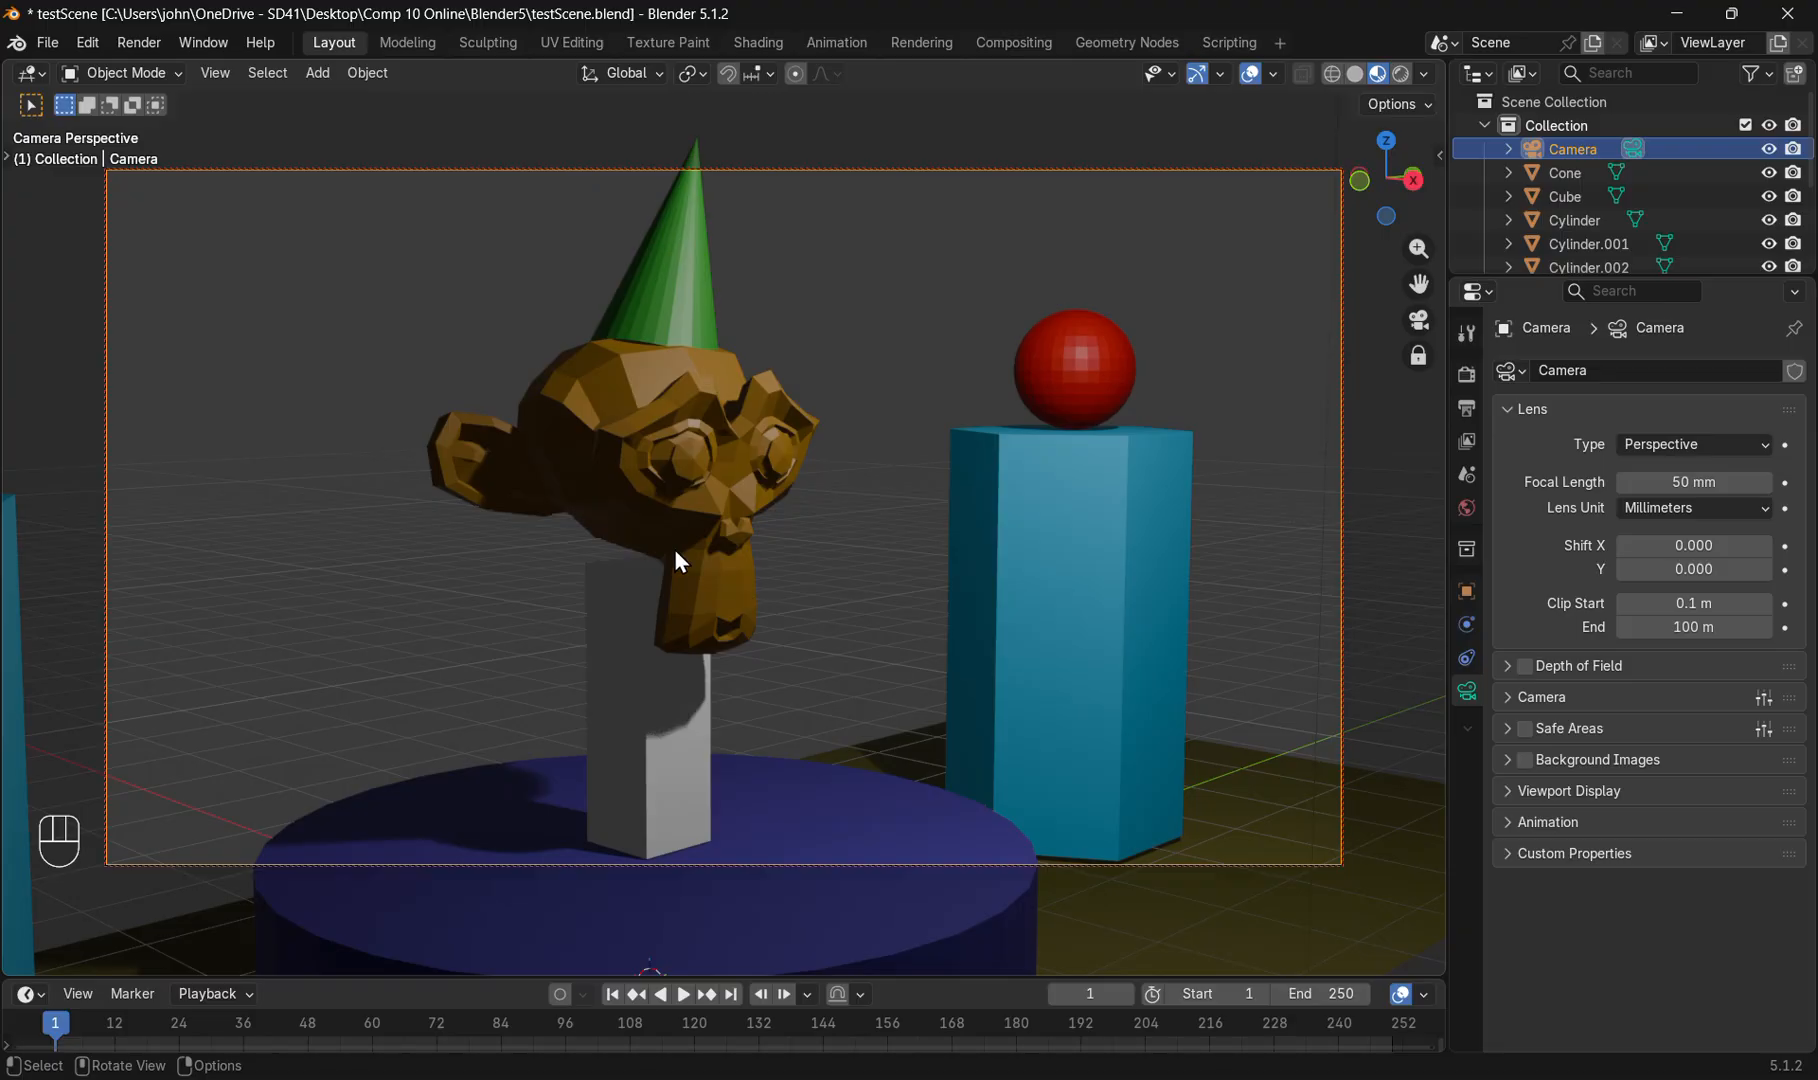
Render the current camera view as an image and fit the whole render in its window.
{"action": "left_click", "coordinate": [139, 45]}
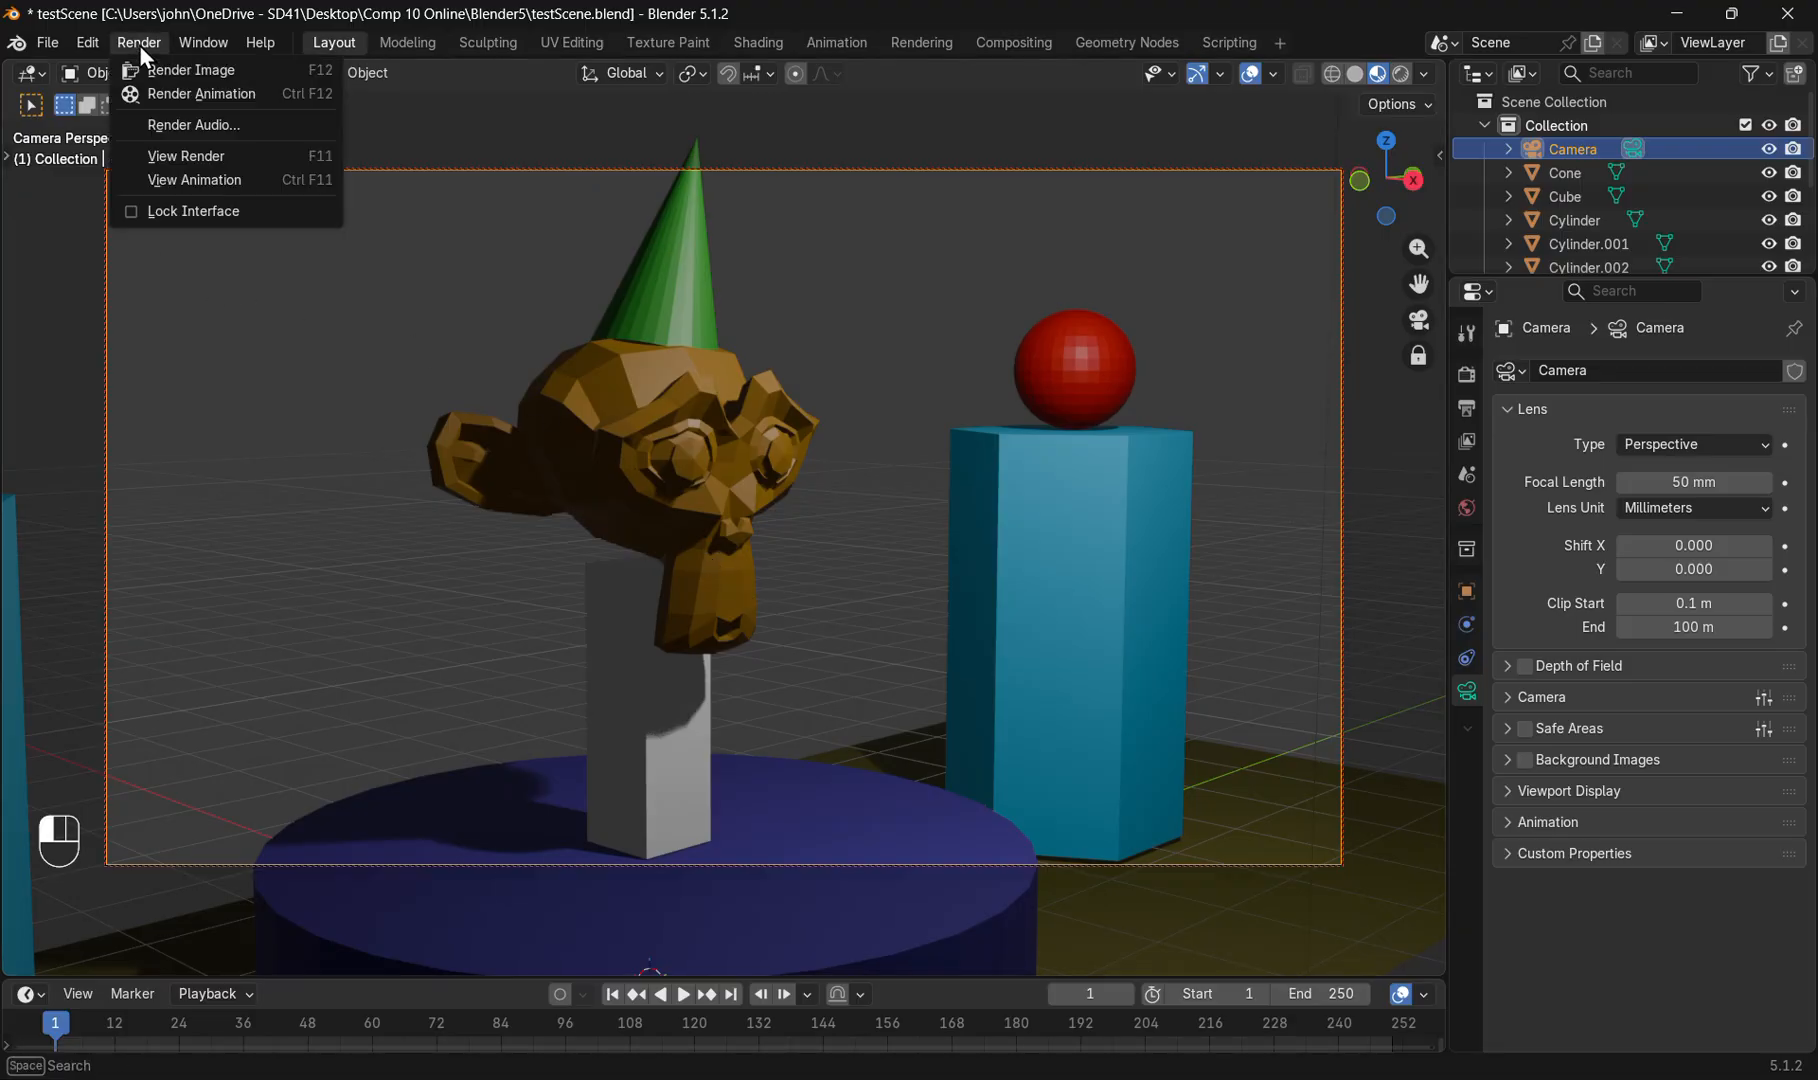
{"action": "left_click", "coordinate": [185, 70]}
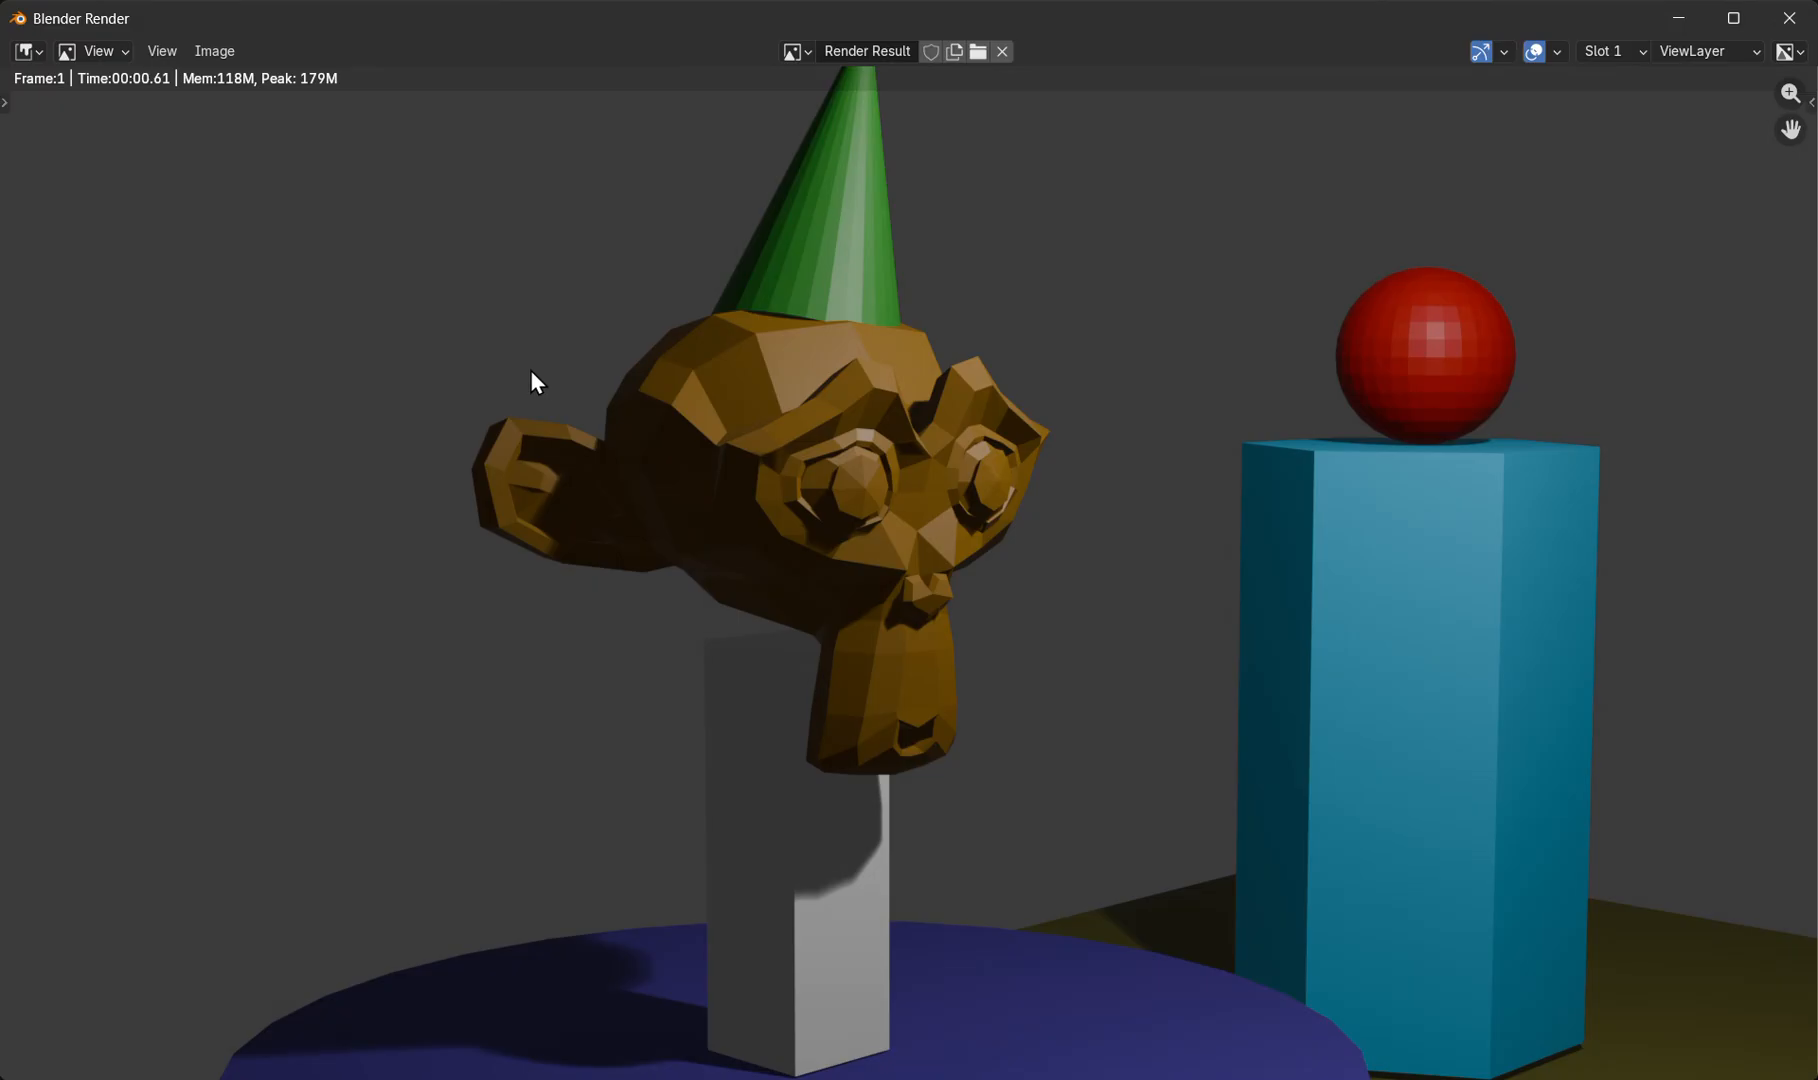
{"action": "scroll", "coordinate": [531, 375], "scroll_direction": "down", "scroll_amount": 2}
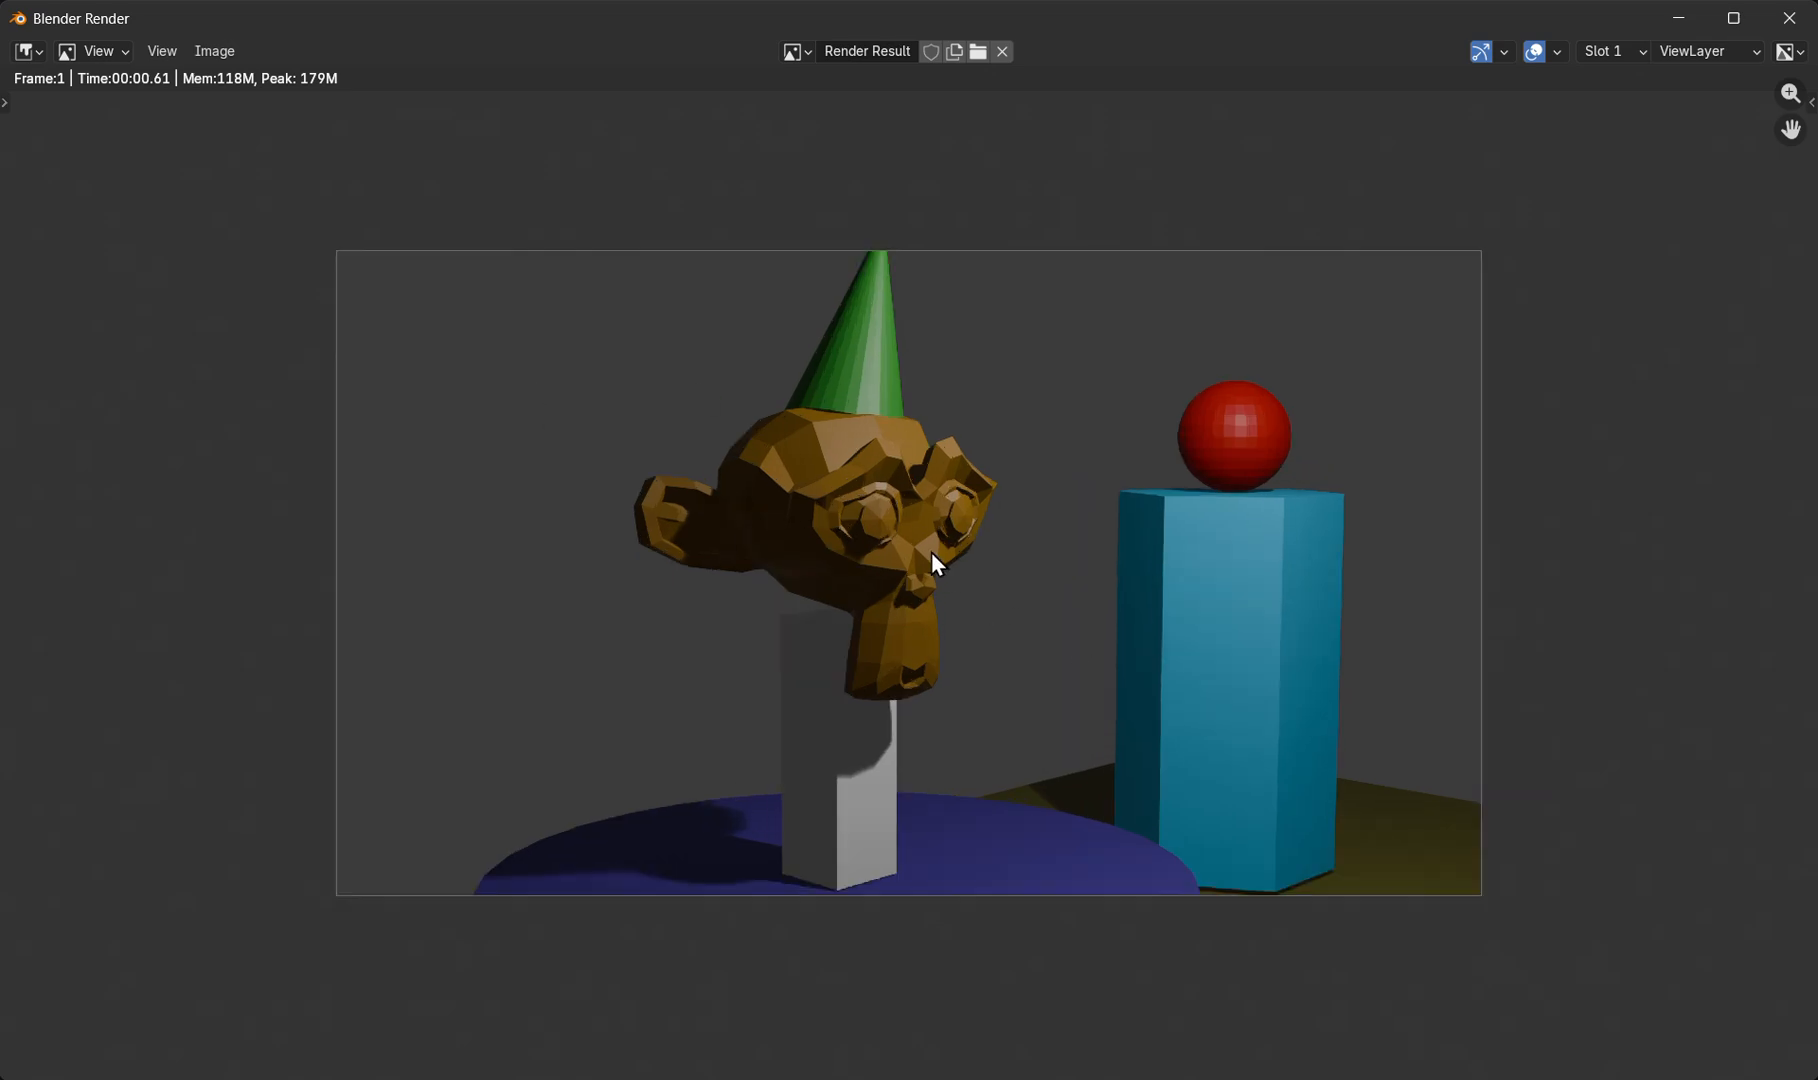
Open the save dialog for the rendered image, cancel without saving, and close the render window.
{"action": "left_click", "coordinate": [217, 53]}
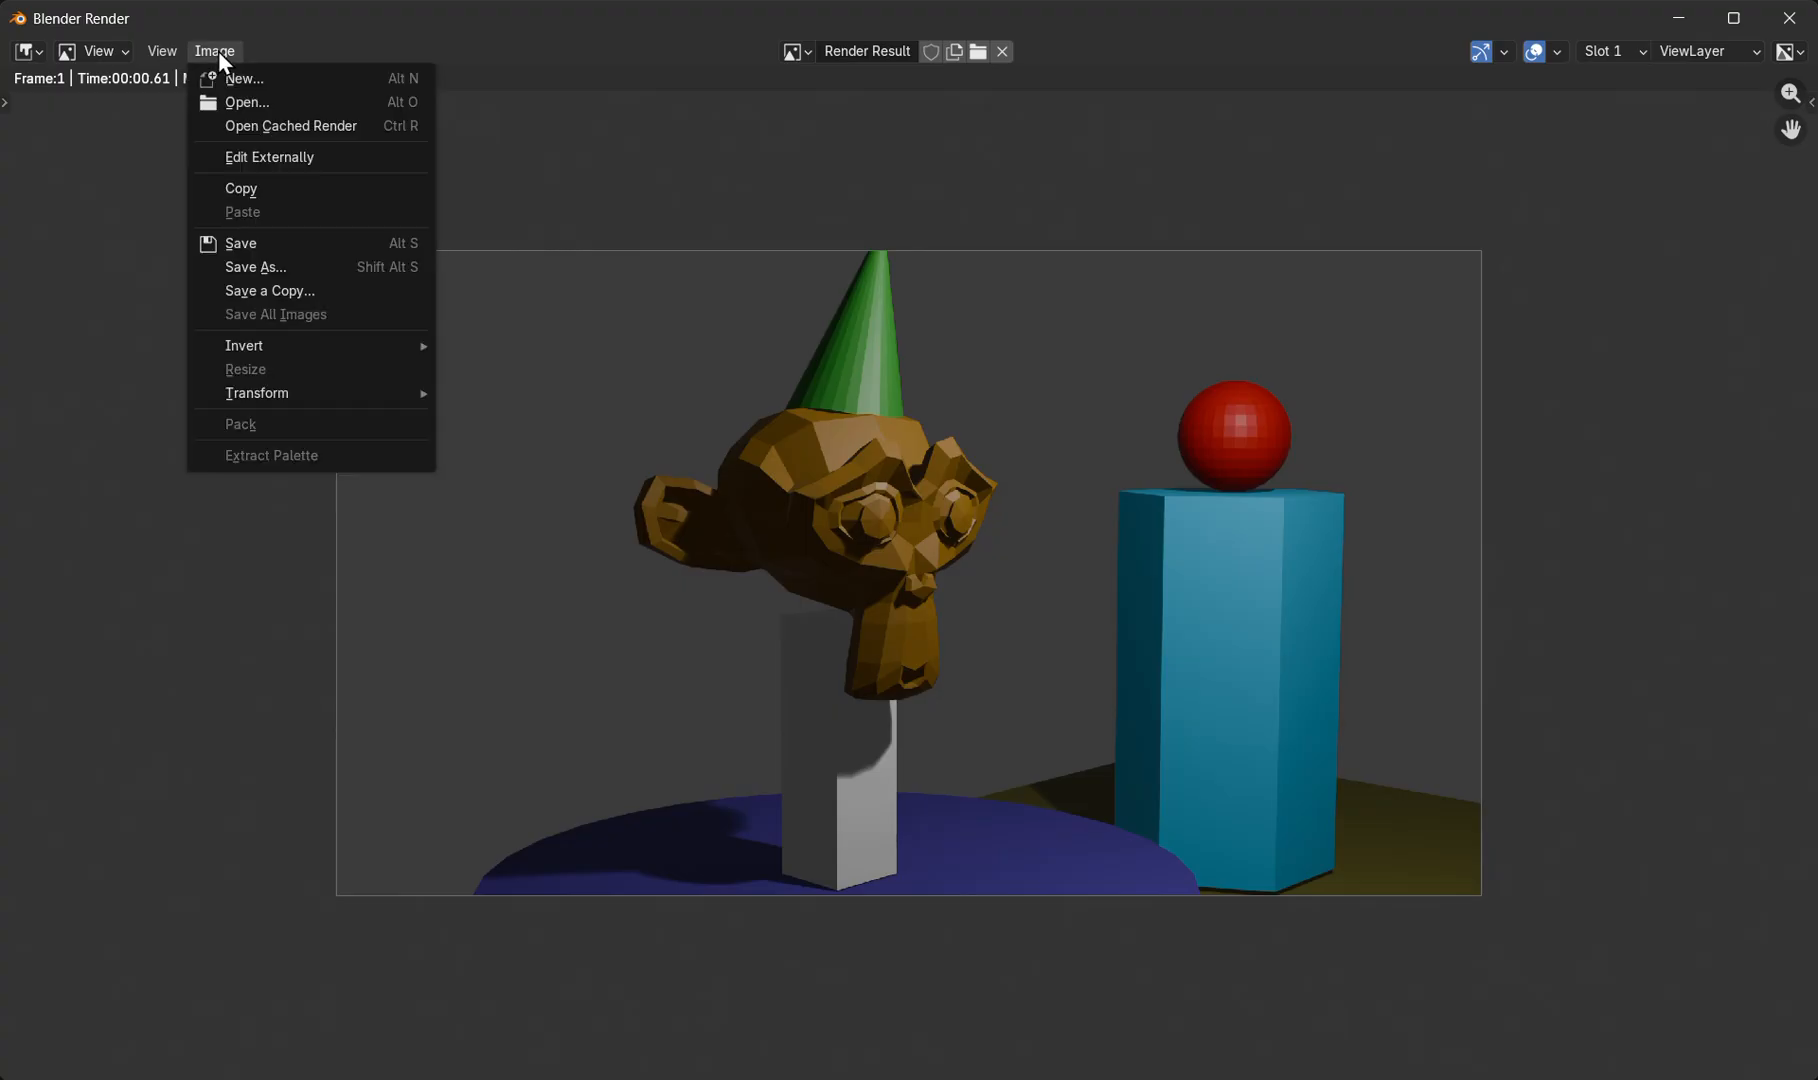
{"action": "left_click", "coordinate": [246, 246]}
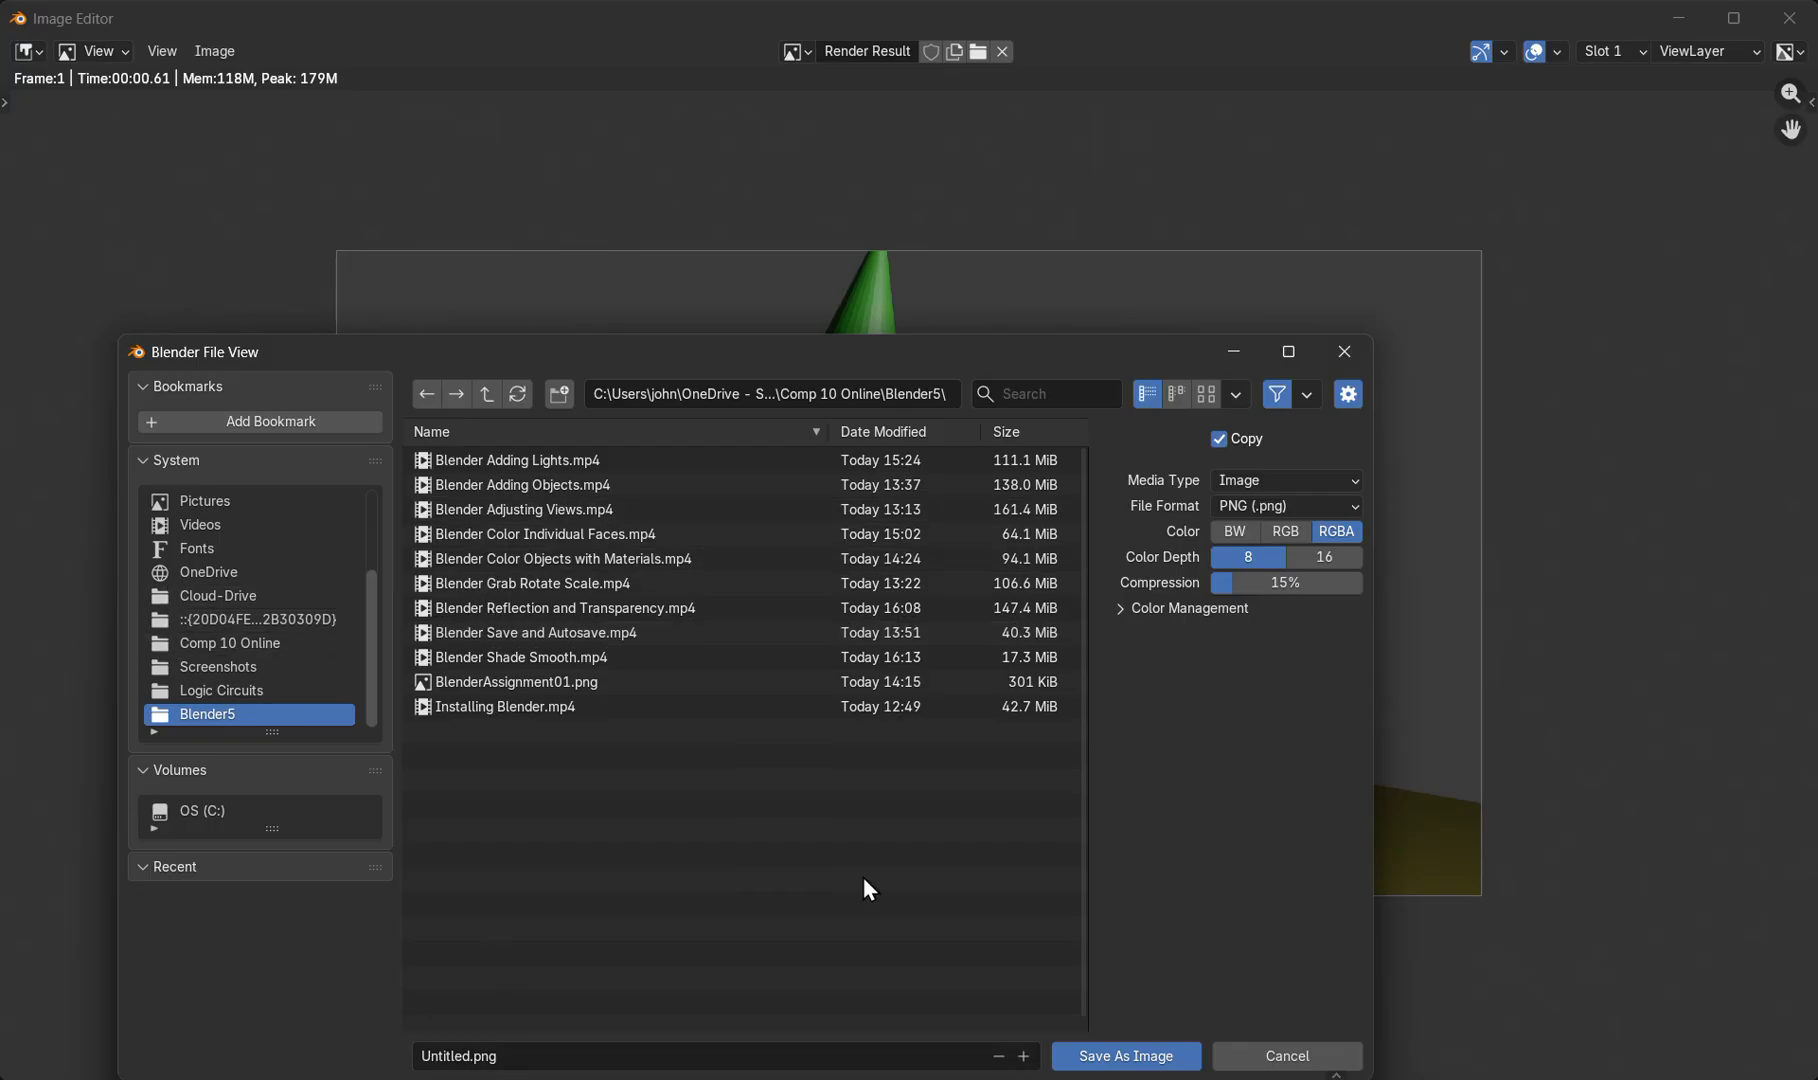
{"action": "left_click", "coordinate": [1283, 1056]}
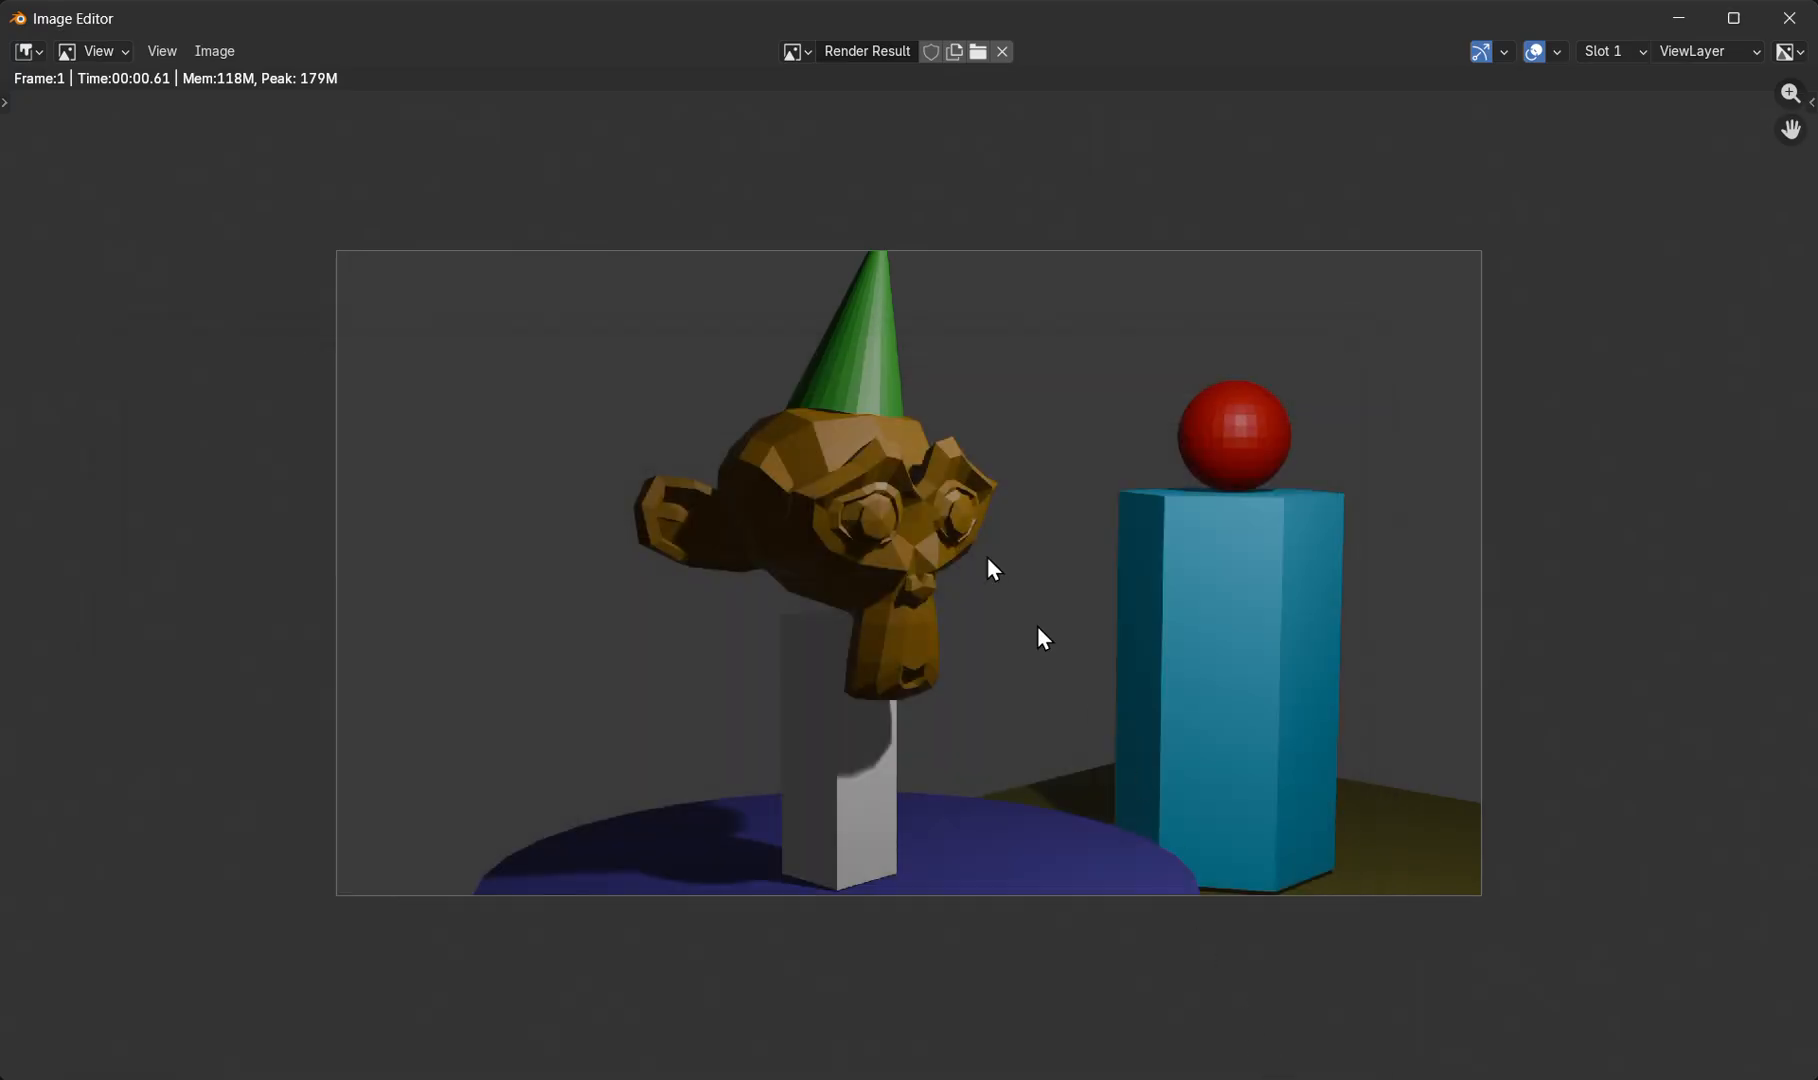
{"action": "left_click_drag", "start_coordinate": [461, 26], "coordinate": [378, 113]}
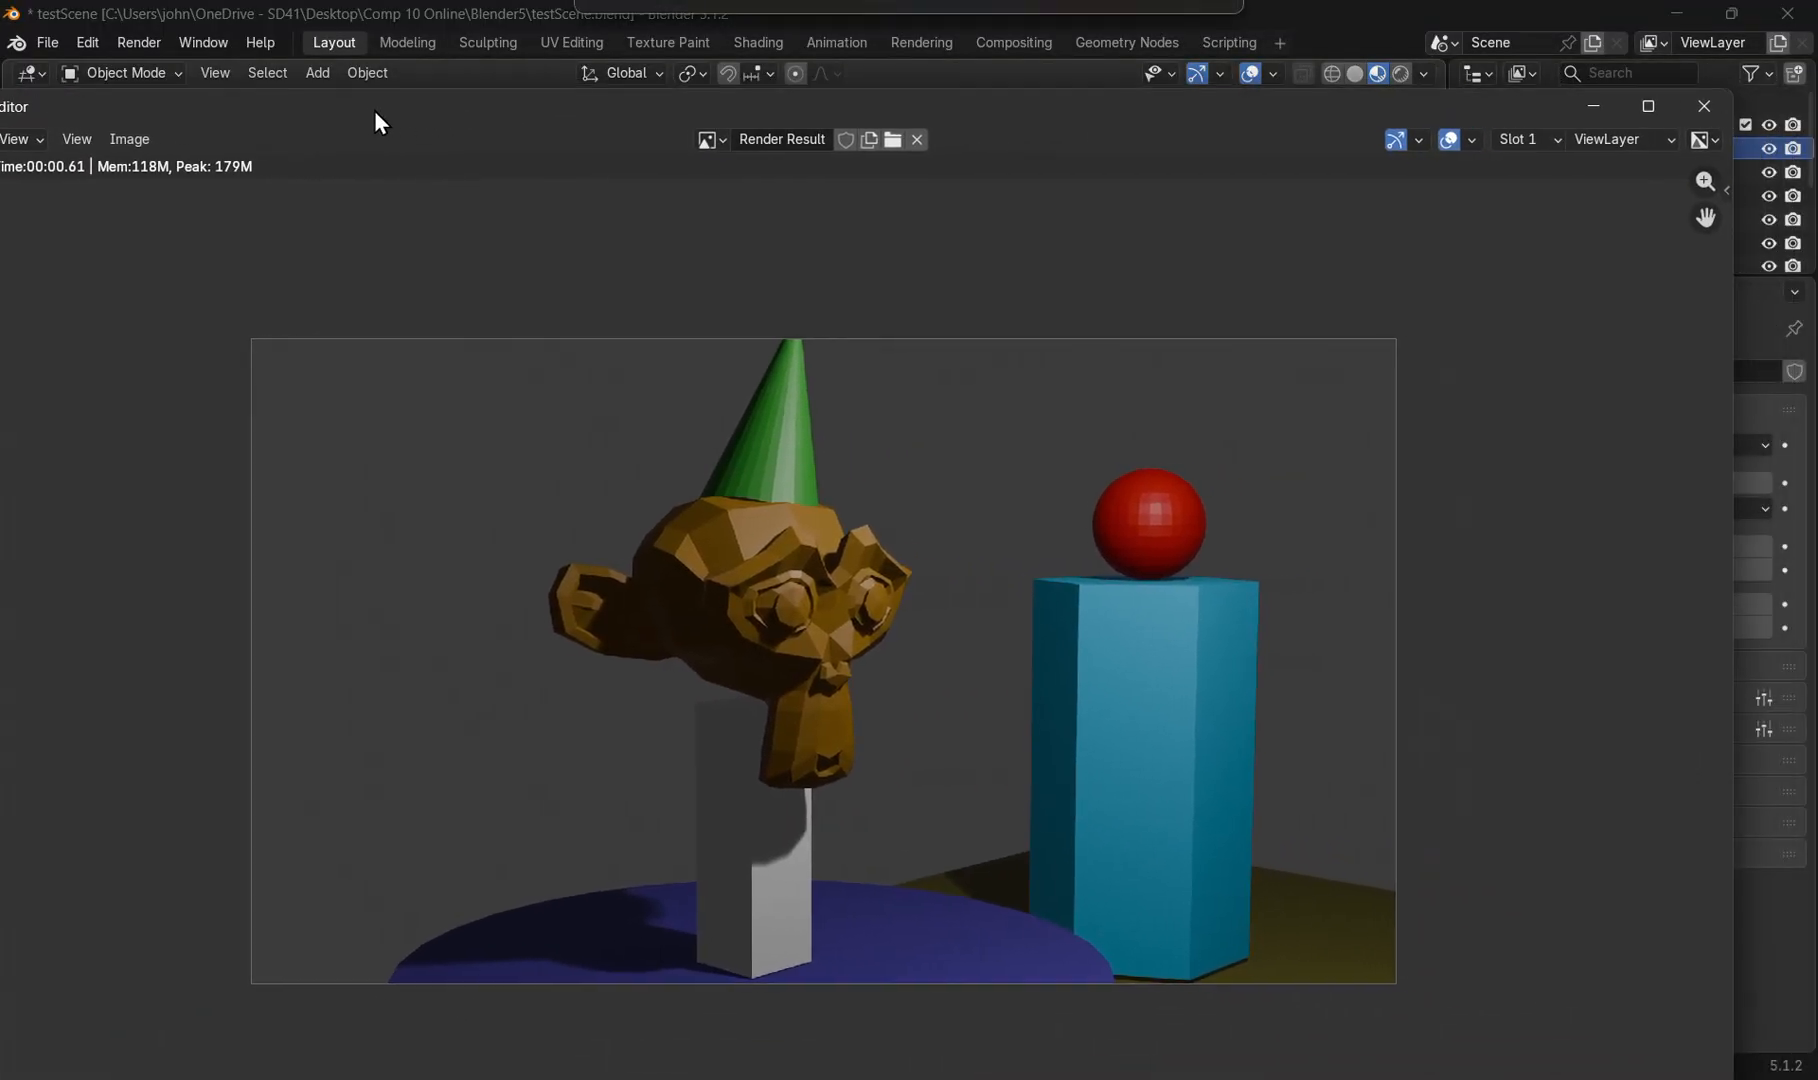
{"action": "left_click", "coordinate": [1706, 106]}
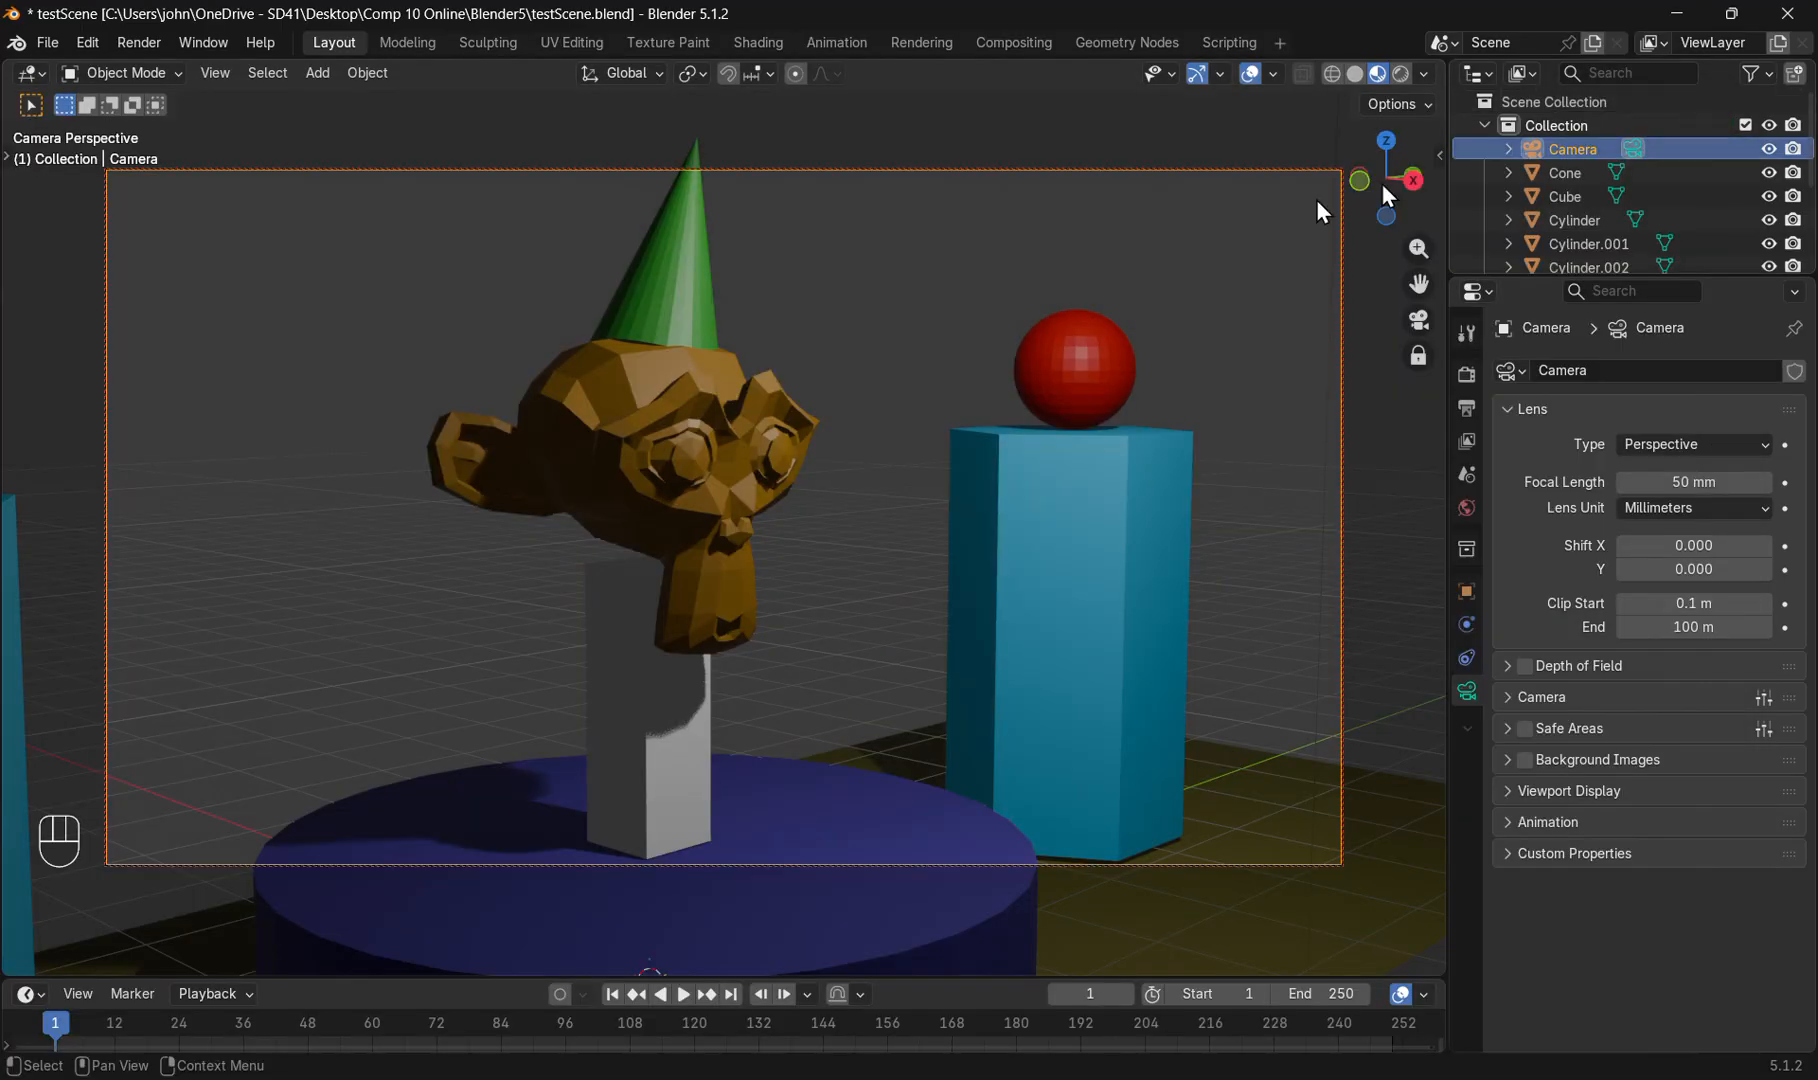
Reframe the locked camera to a high, distant three-quarter shot with all objects and the ground plane inside the frame.
{"action": "middle_click_drag", "start_coordinate": [817, 445], "coordinate": [803, 459]}
{"action": "middle_click_drag", "start_coordinate": [954, 609], "coordinate": [1000, 600]}
{"action": "key", "text": "n"}
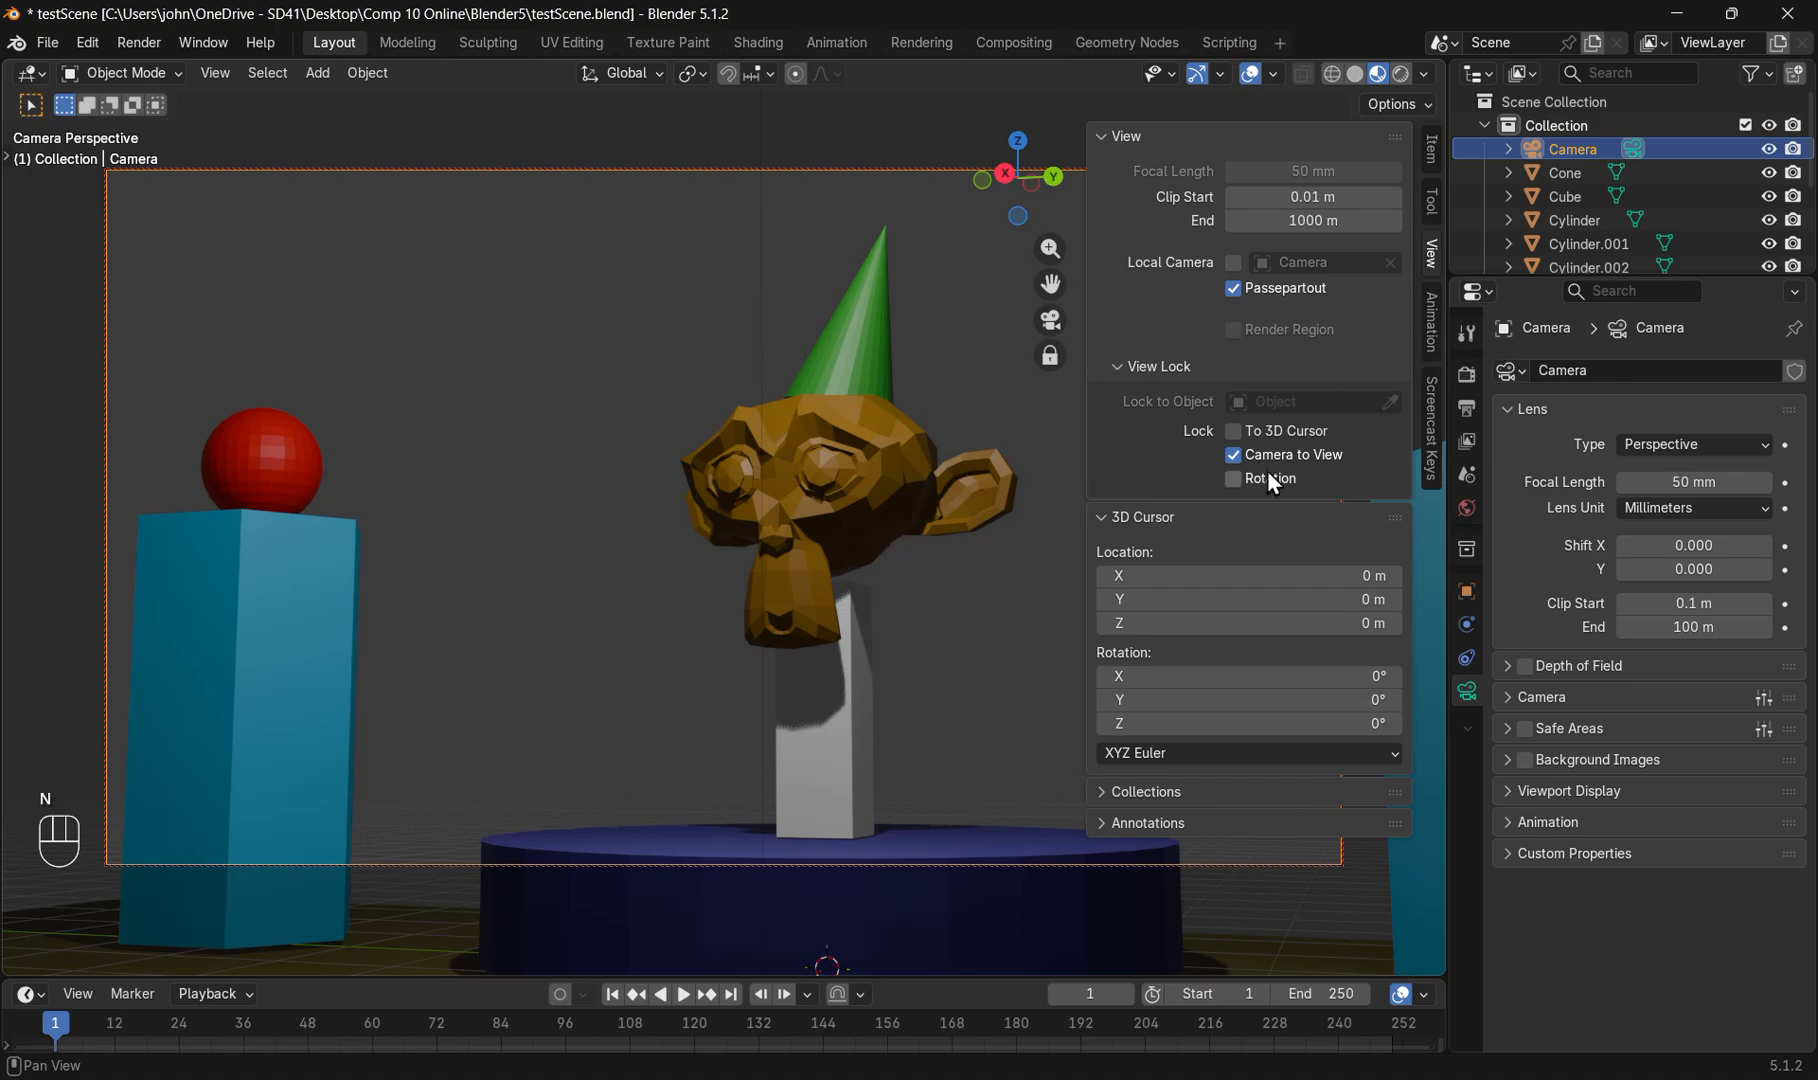
{"action": "key", "text": "n"}
{"action": "middle_click_drag", "start_coordinate": [969, 624], "coordinate": [659, 646]}
{"action": "scroll", "coordinate": [735, 481], "scroll_direction": "down", "scroll_amount": 3}
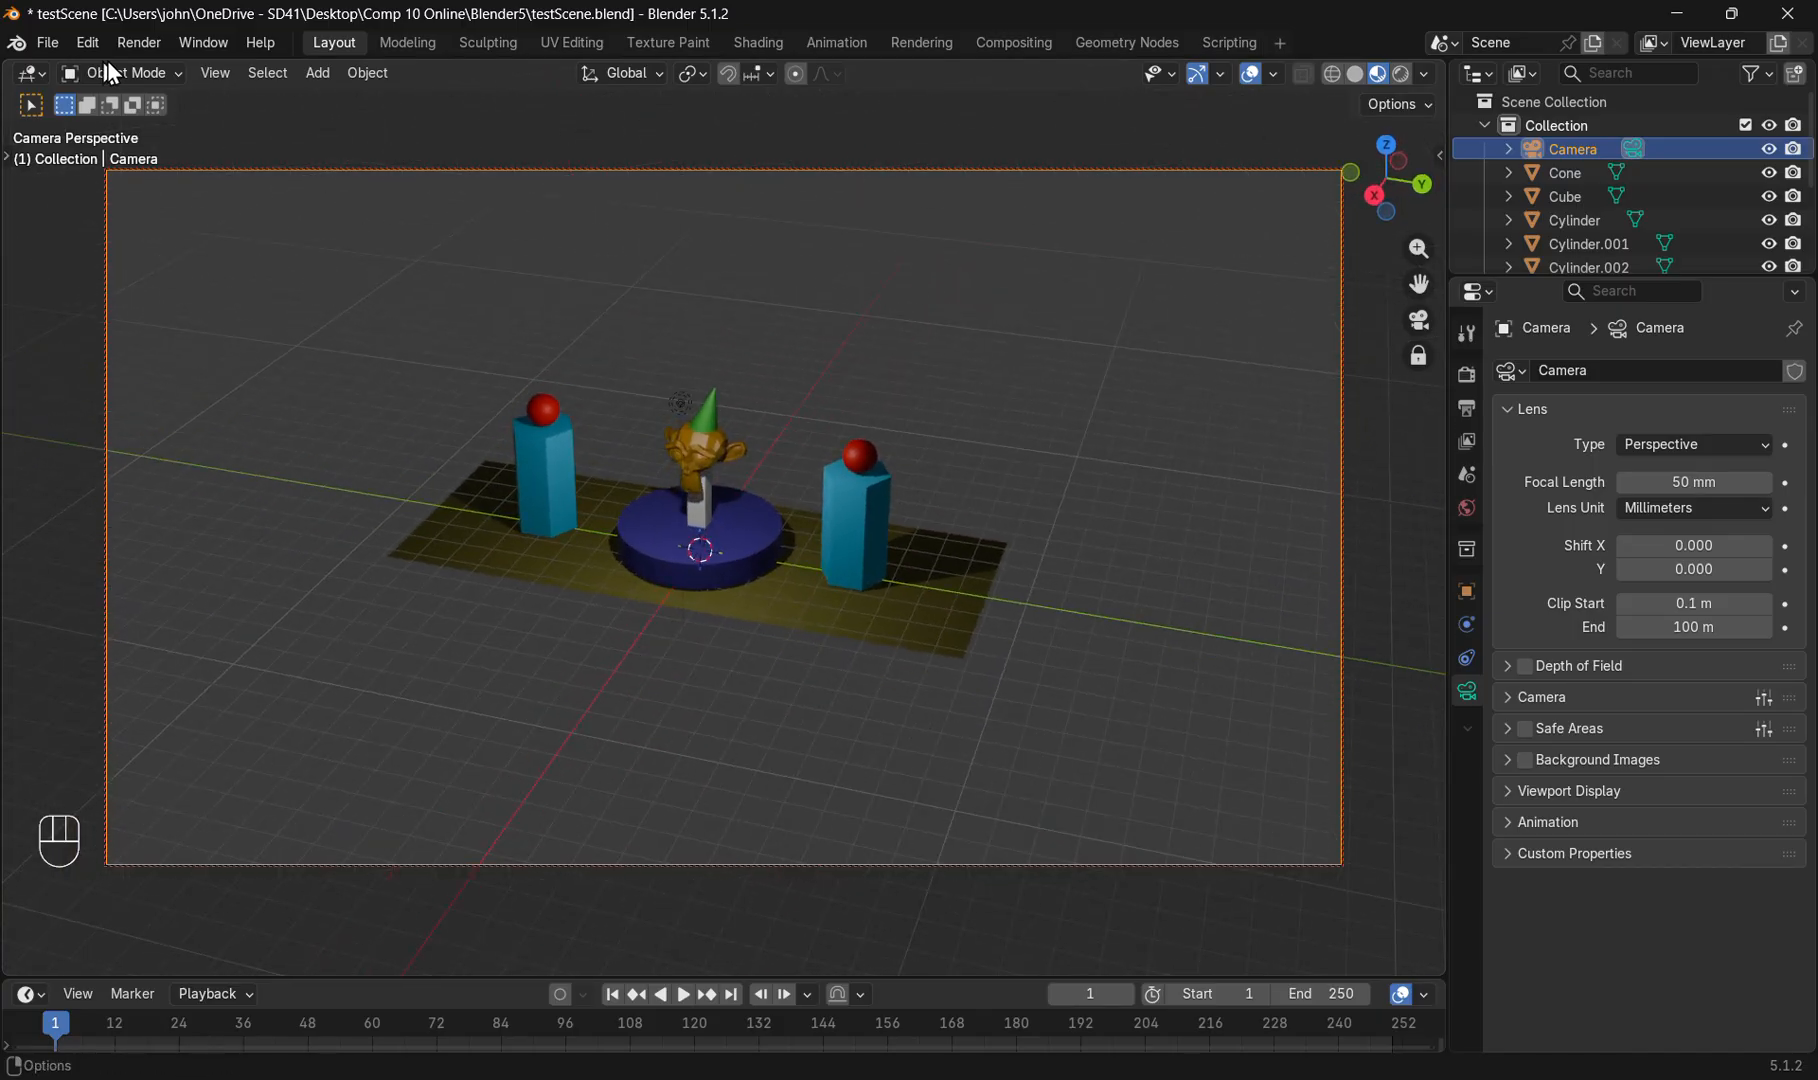
Render the wide camera shot as an image, inspect the image saving options and close the render window.
{"action": "left_click", "coordinate": [139, 42]}
{"action": "left_click", "coordinate": [160, 68]}
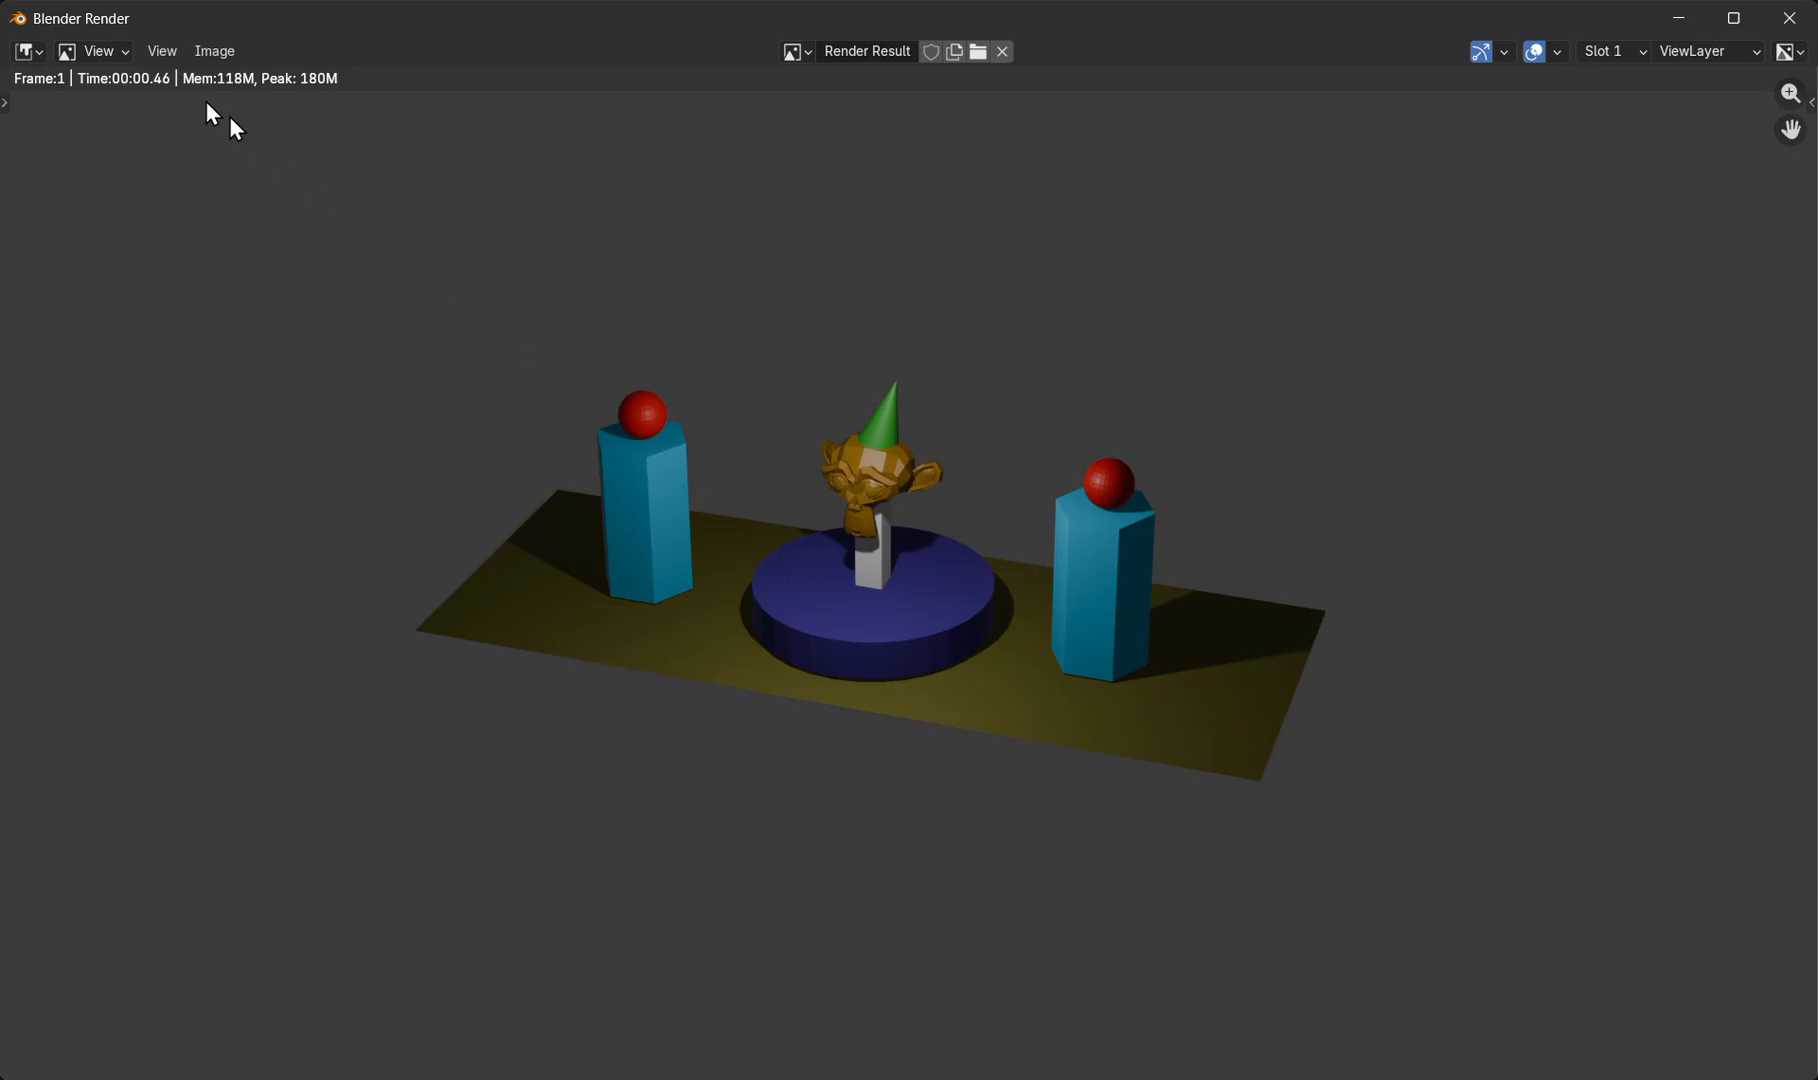
{"action": "left_click", "coordinate": [204, 57]}
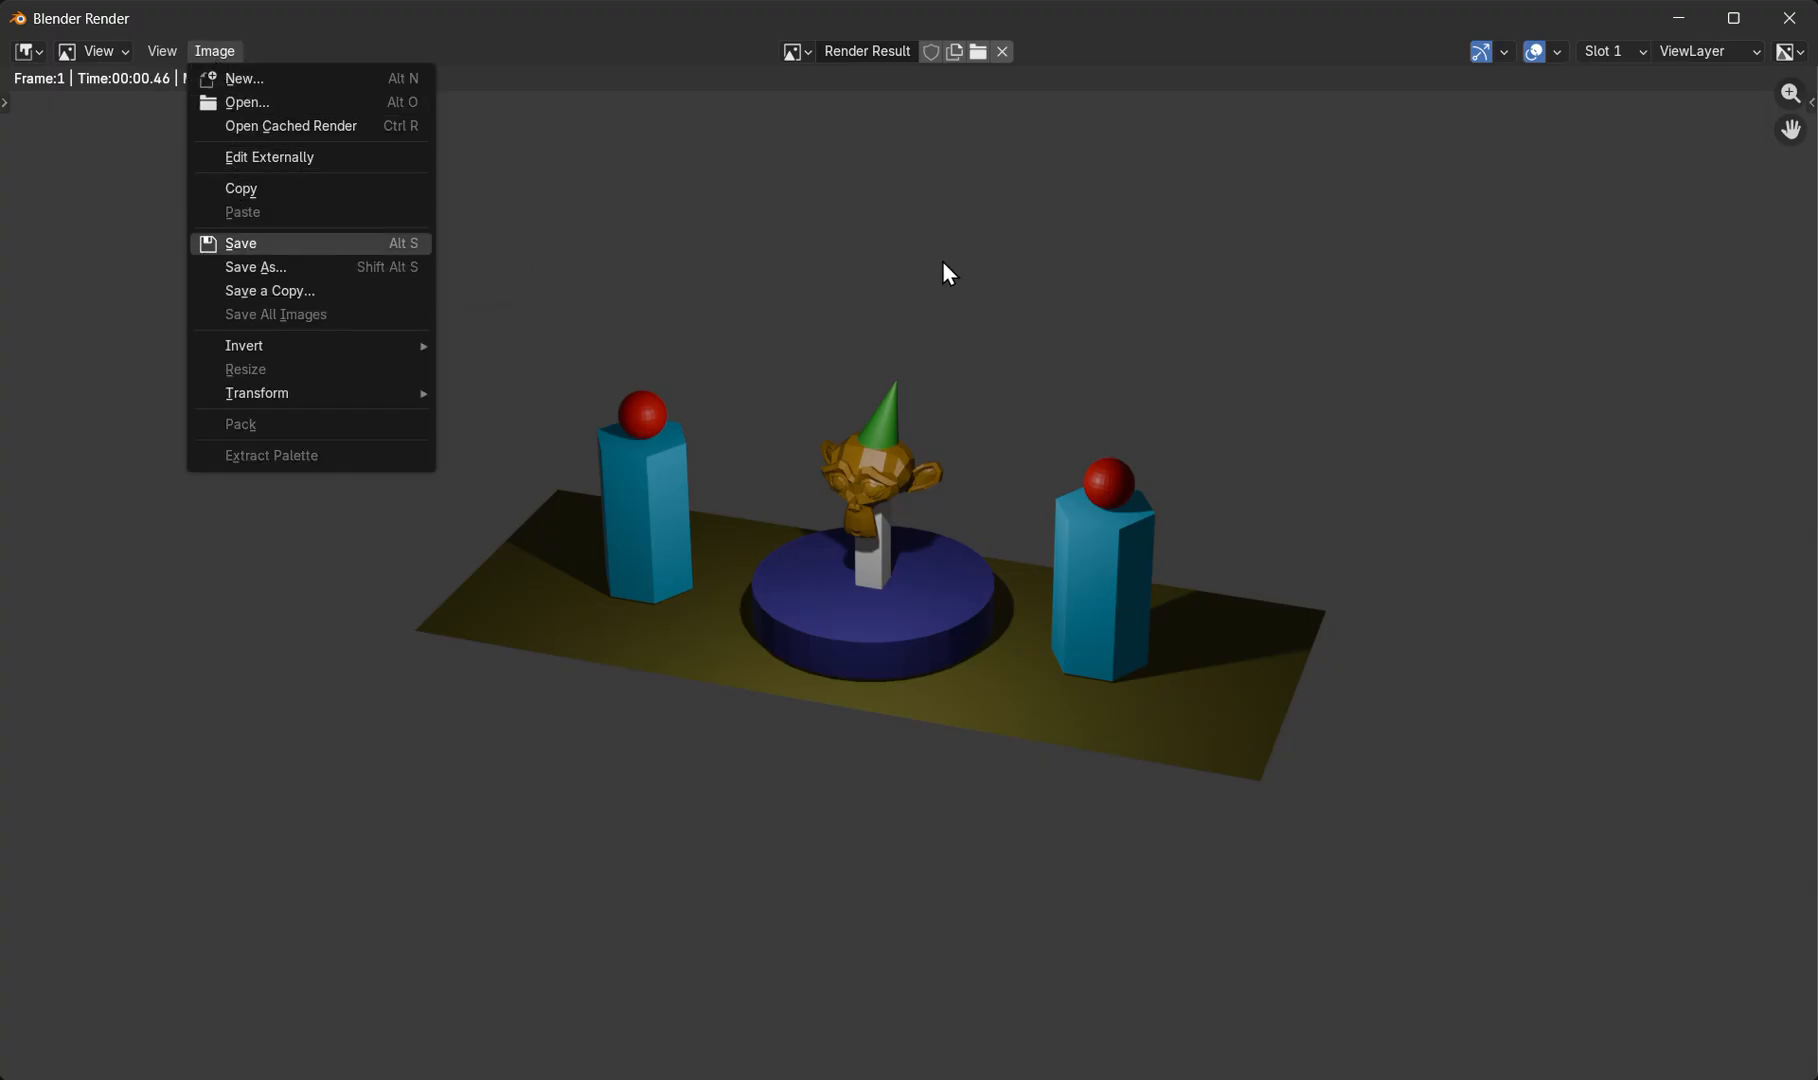
{"action": "left_click", "coordinate": [1789, 17]}
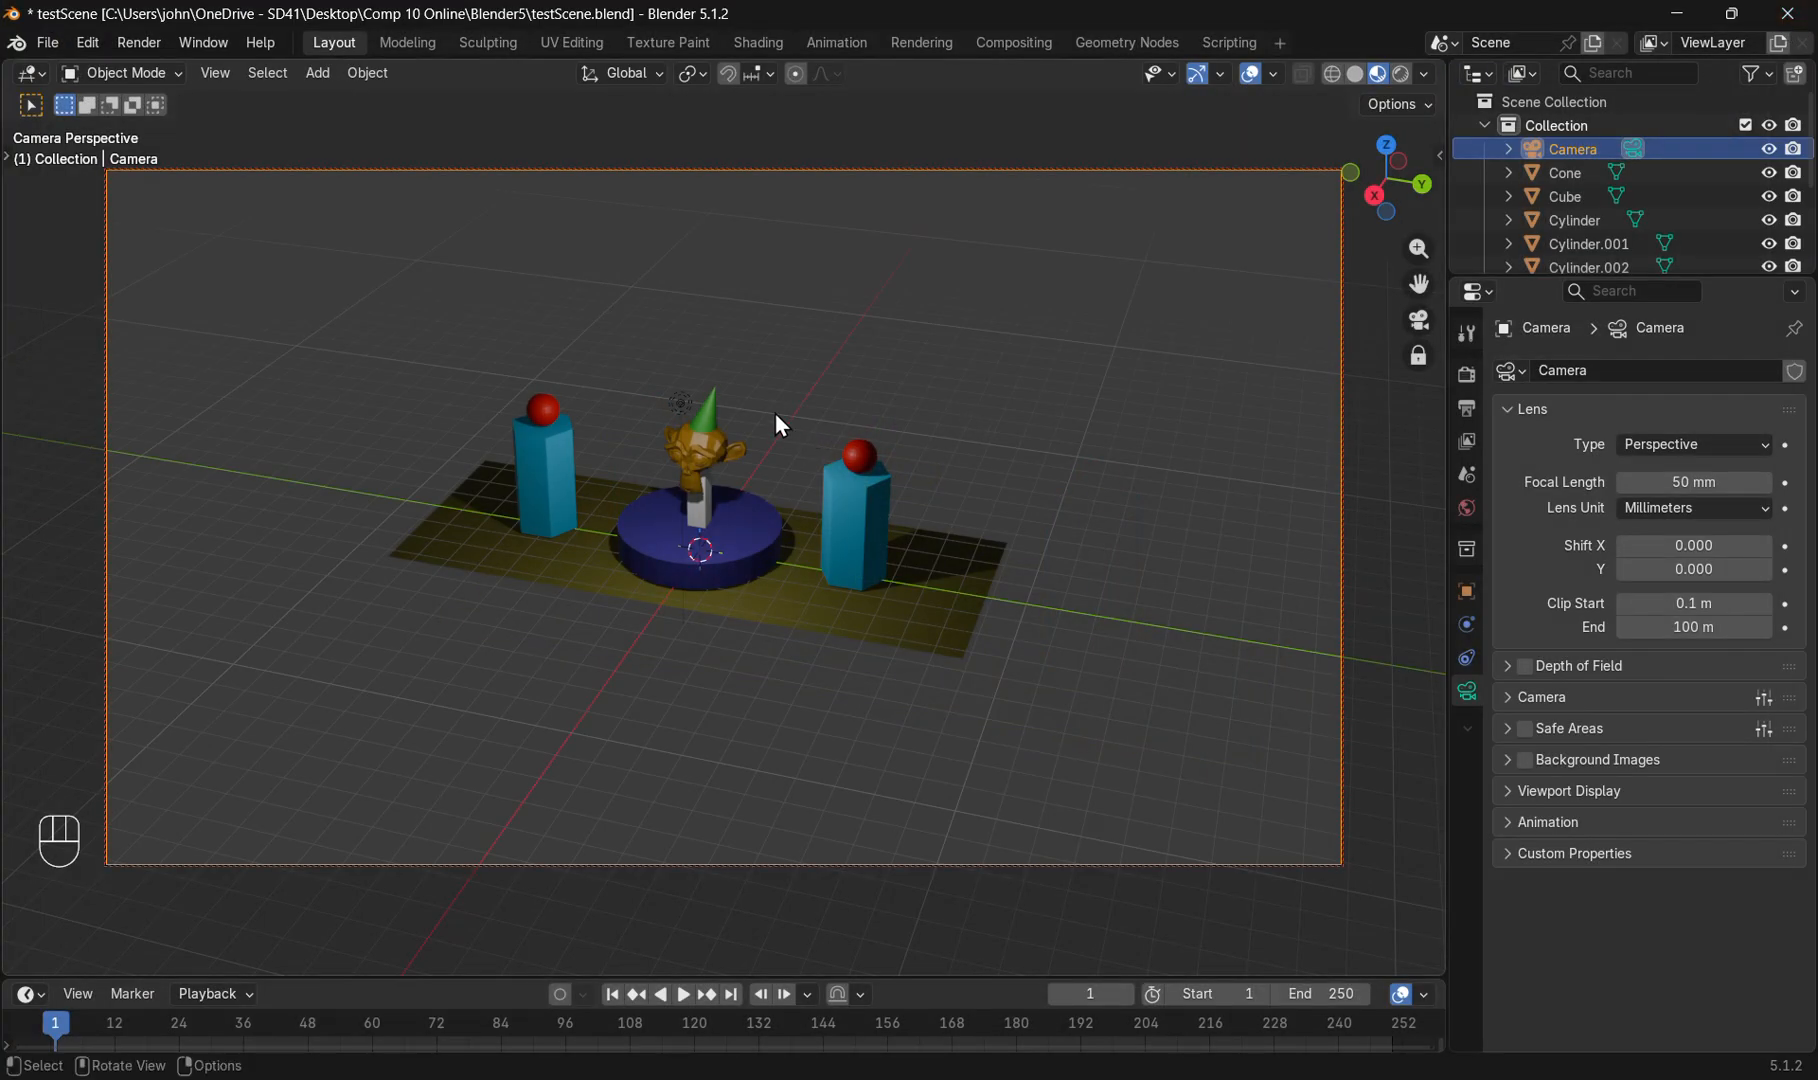